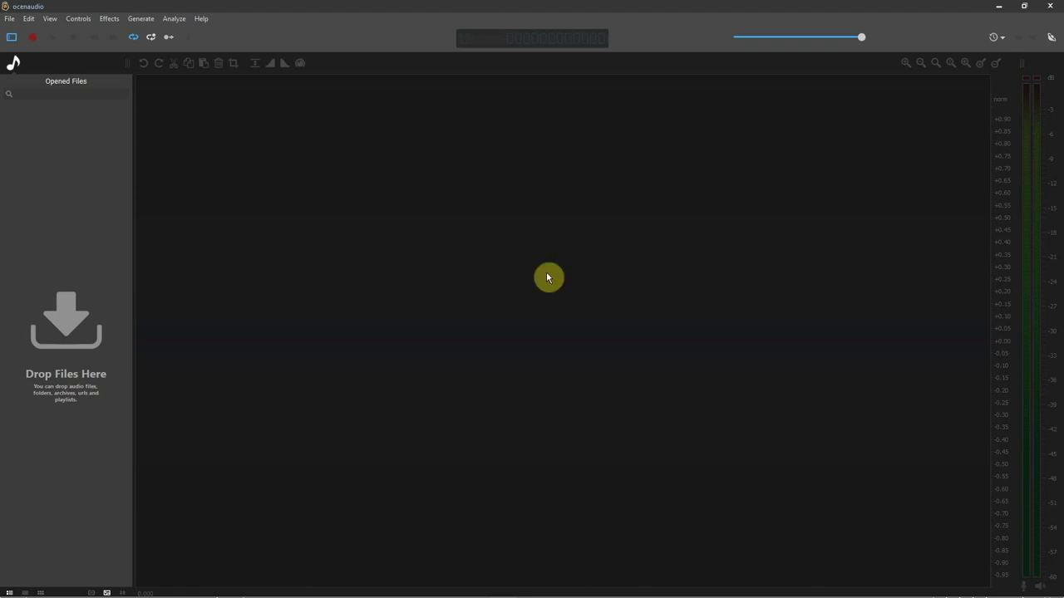
Step: Place the ocenaudio window beside the MIX folder, and preview the Img 5622 video in the media player
drag(440, 7, 613, 59)
drag(504, 59, 509, 40)
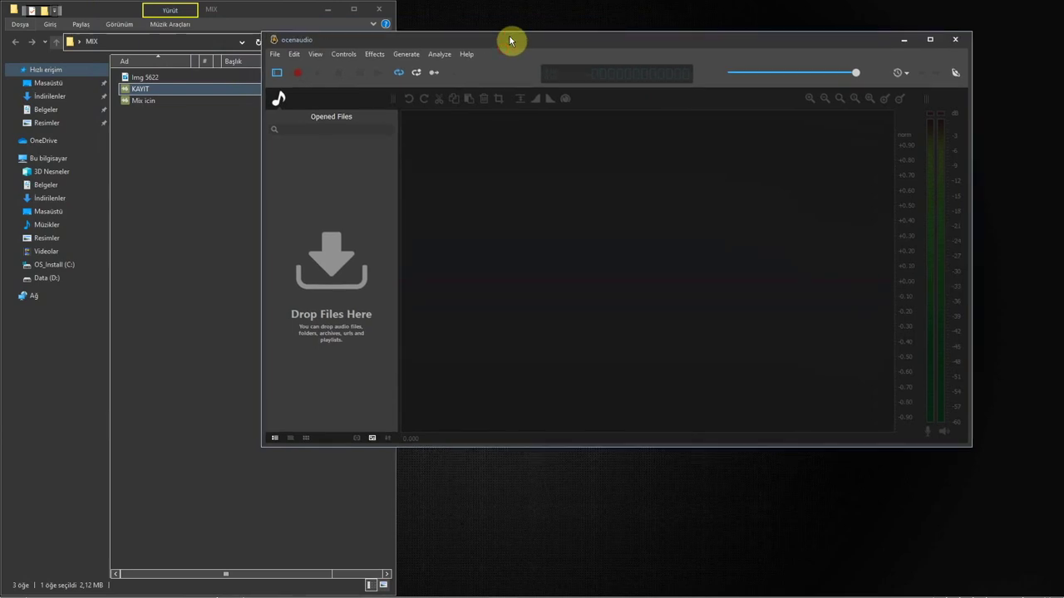
click(147, 77)
click(585, 40)
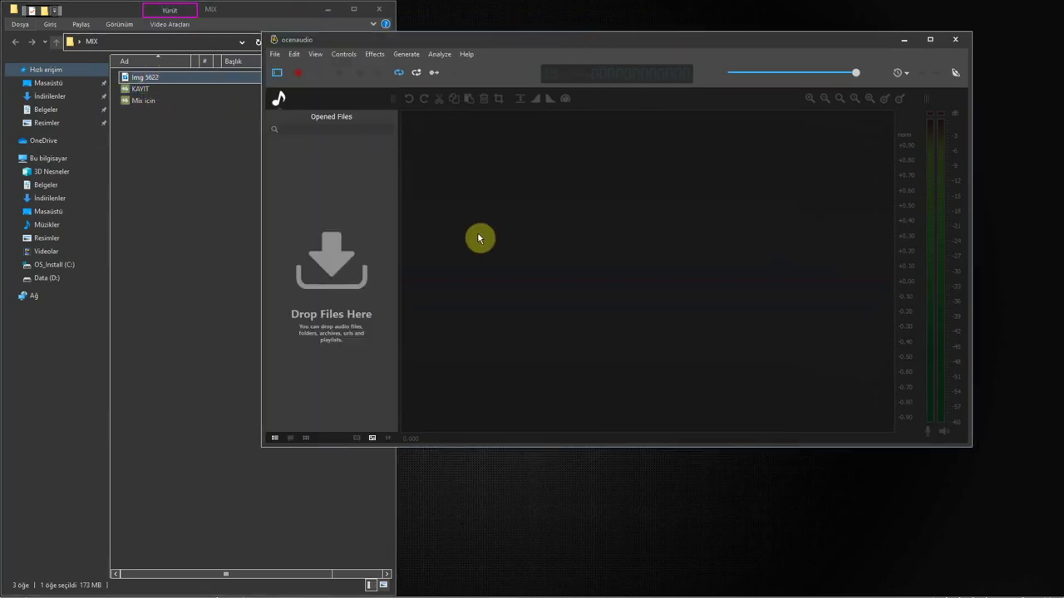
double_click(147, 78)
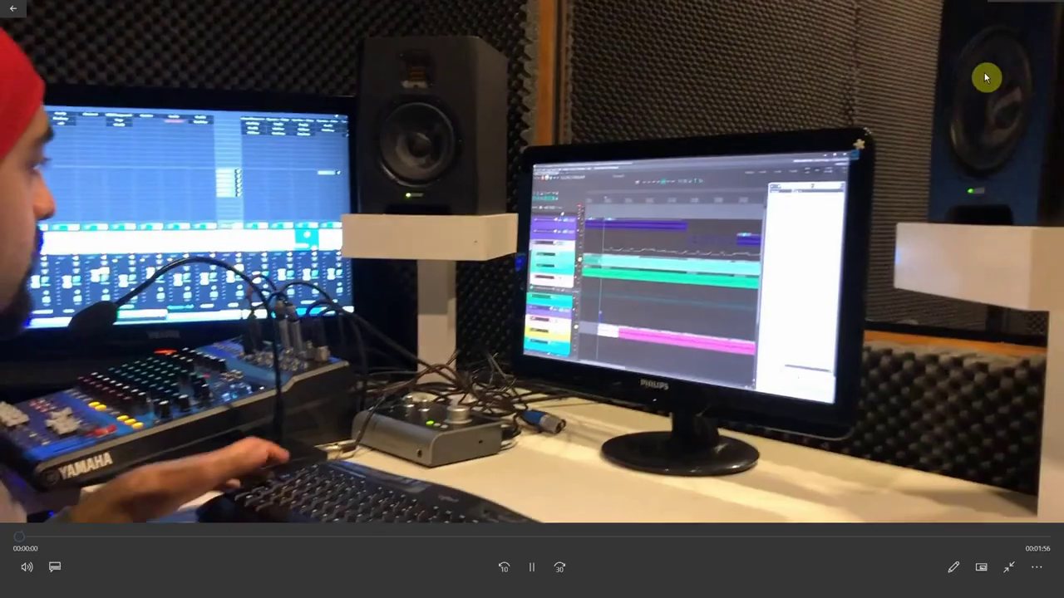
click(1052, 8)
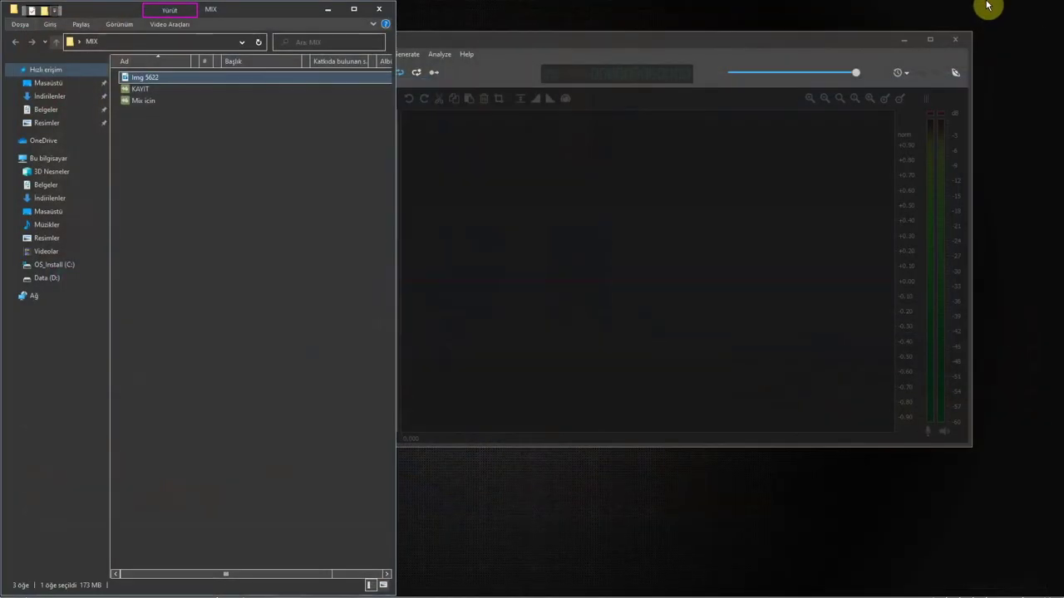
Step: Load the audio of the Img 5622 video from the MIX folder into ocenaudio and maximize the editor
click(515, 38)
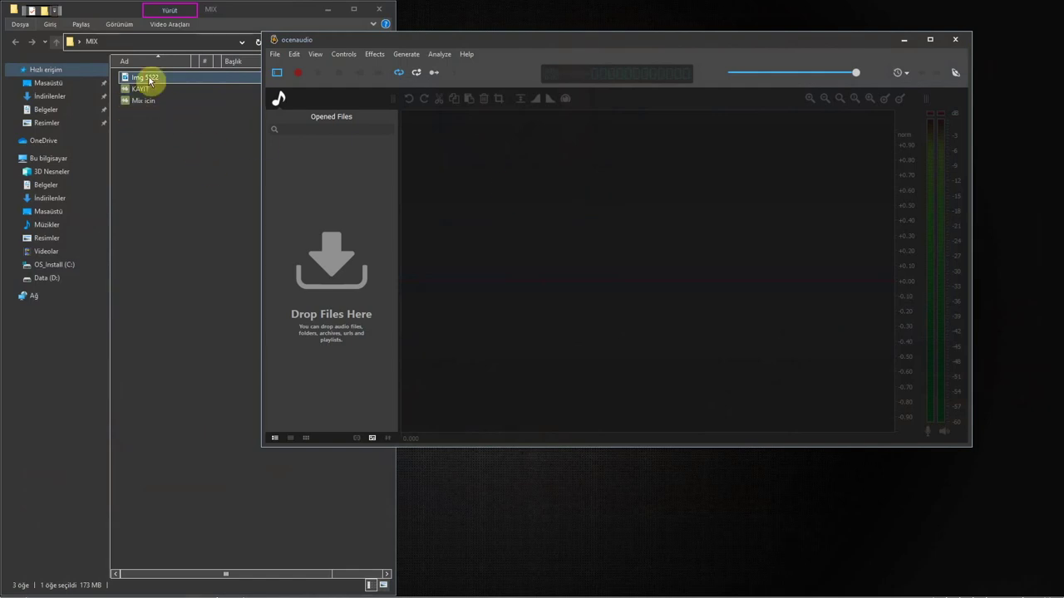
drag(149, 80, 341, 201)
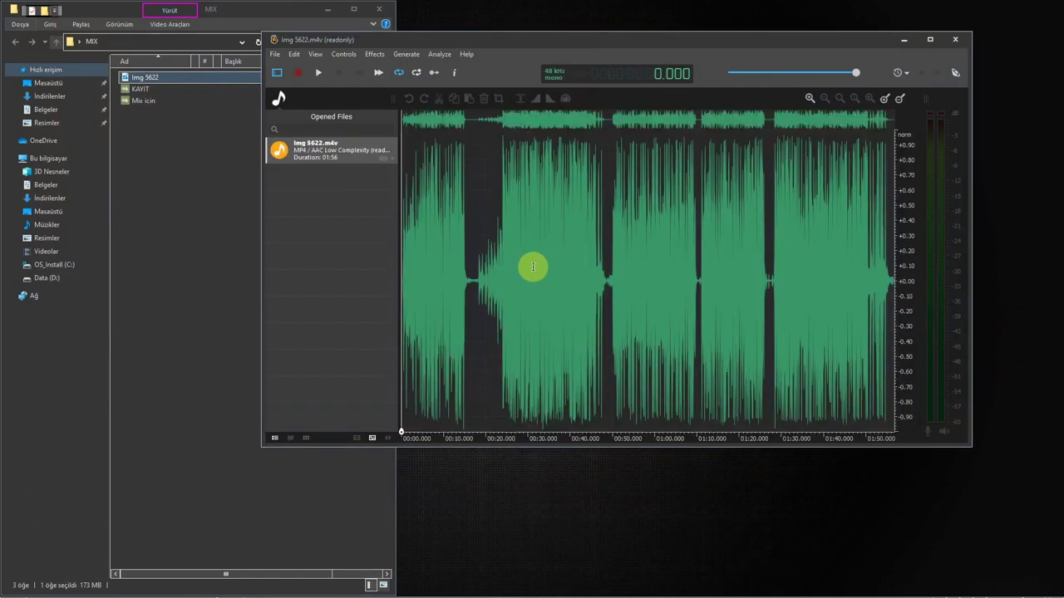
click(930, 41)
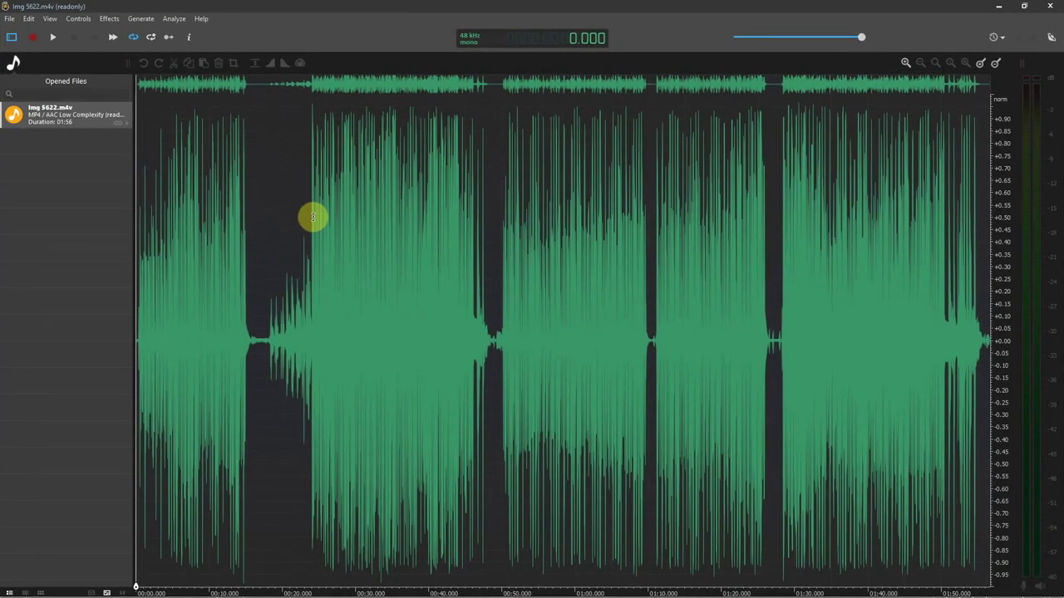
Step: Play the beginning of the Img 5622 audio, then close the file
key(space)
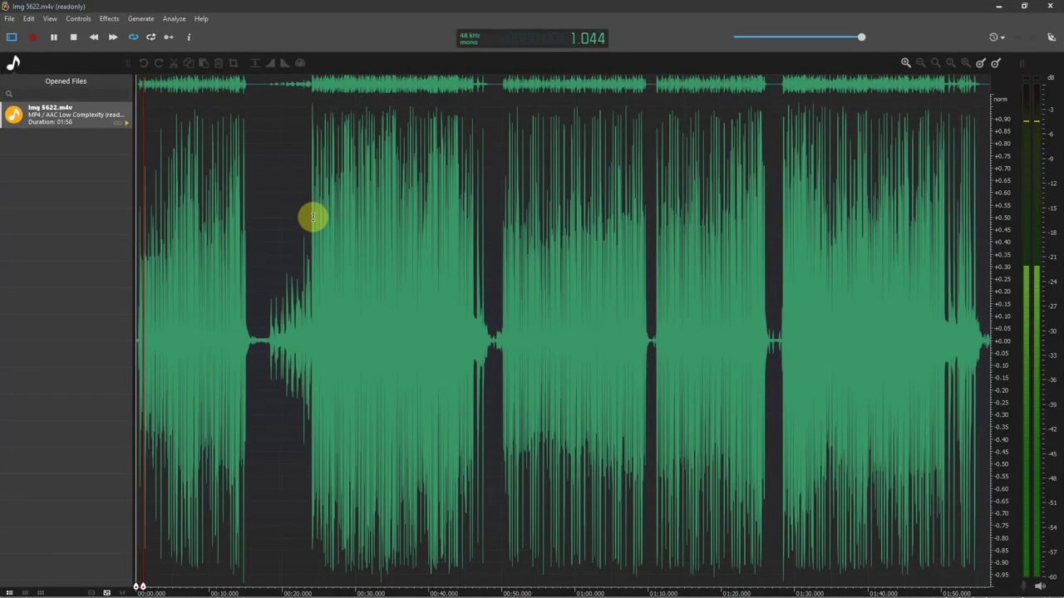
key(space)
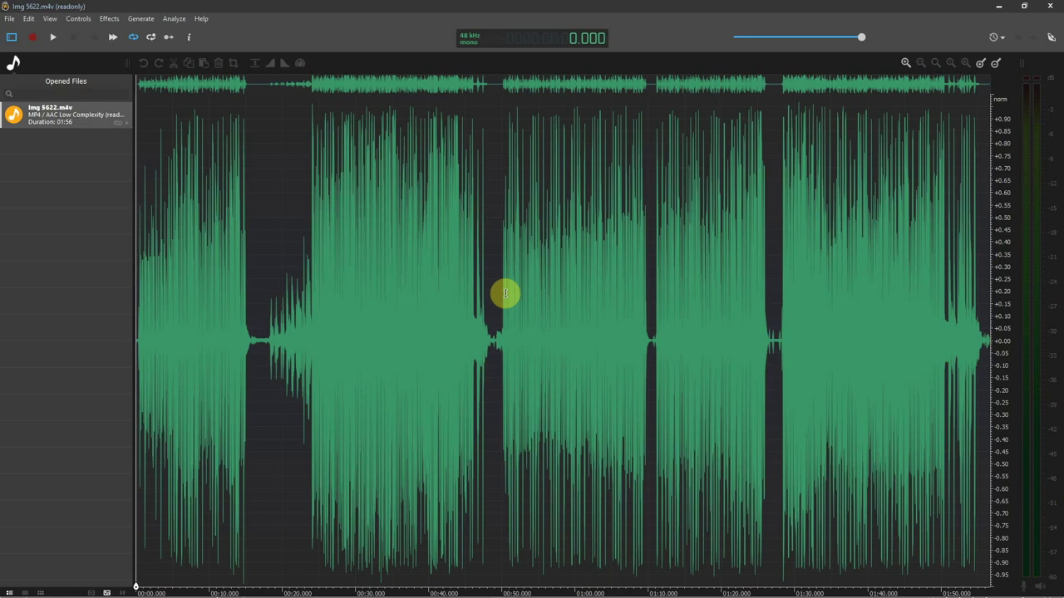
click(126, 114)
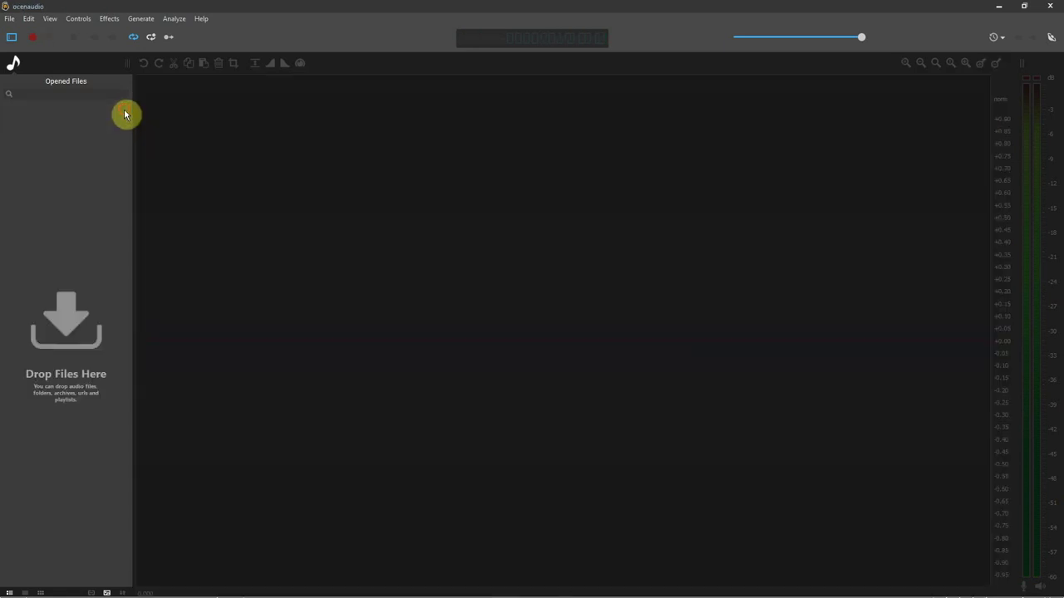
Step: Load the KAYIT and Mix icin recordings from the MIX folder into the maximized ocenaudio window
drag(339, 5, 537, 38)
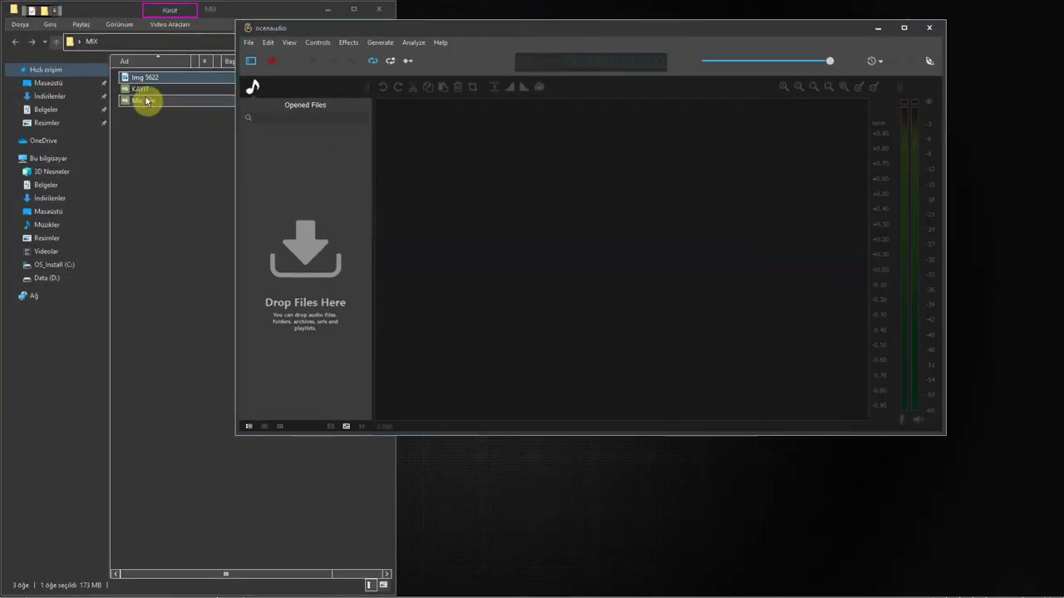
drag(139, 89, 304, 190)
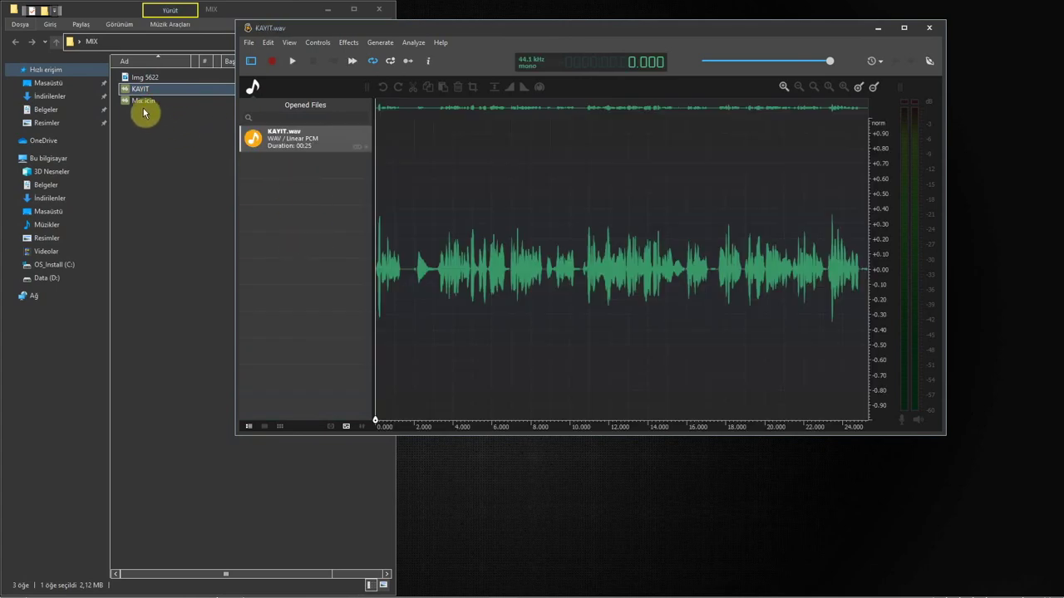
drag(142, 103, 333, 179)
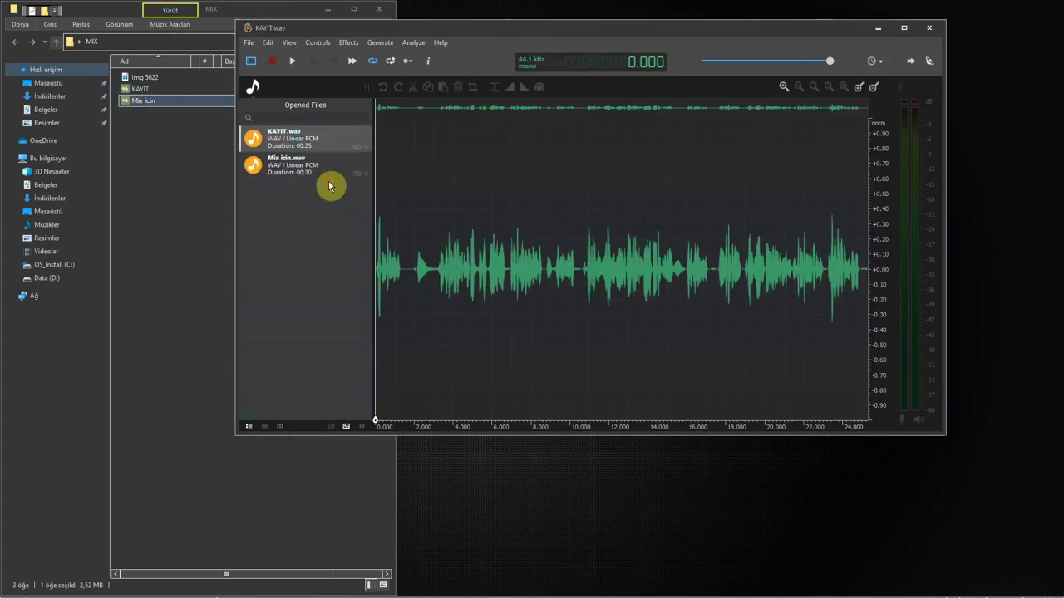
click(903, 27)
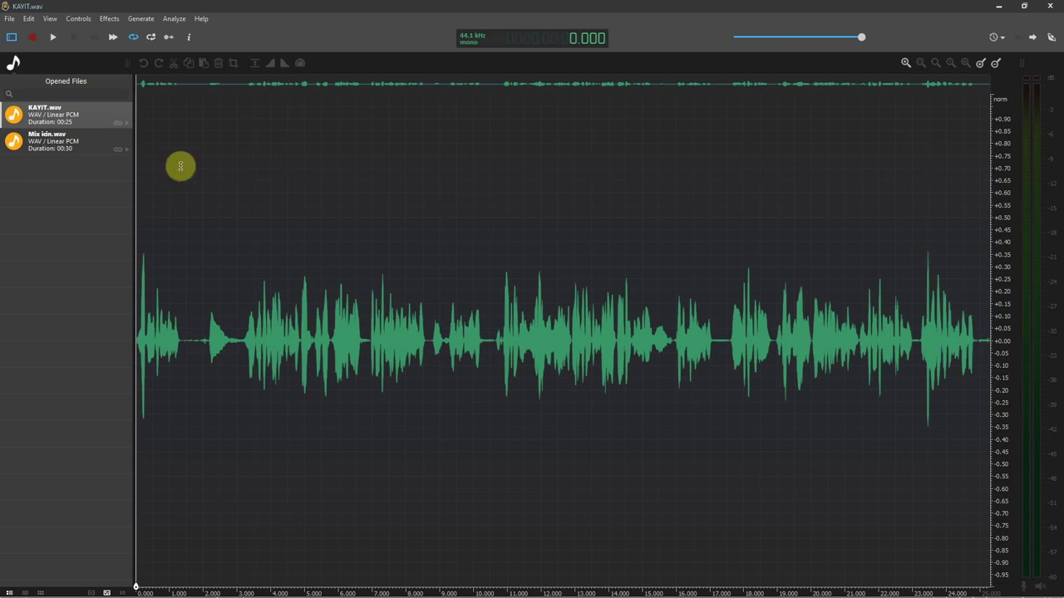
Step: Compare the waveforms of KAYIT.wav and Mix icin.wav by switching between the two open files
click(91, 149)
click(83, 124)
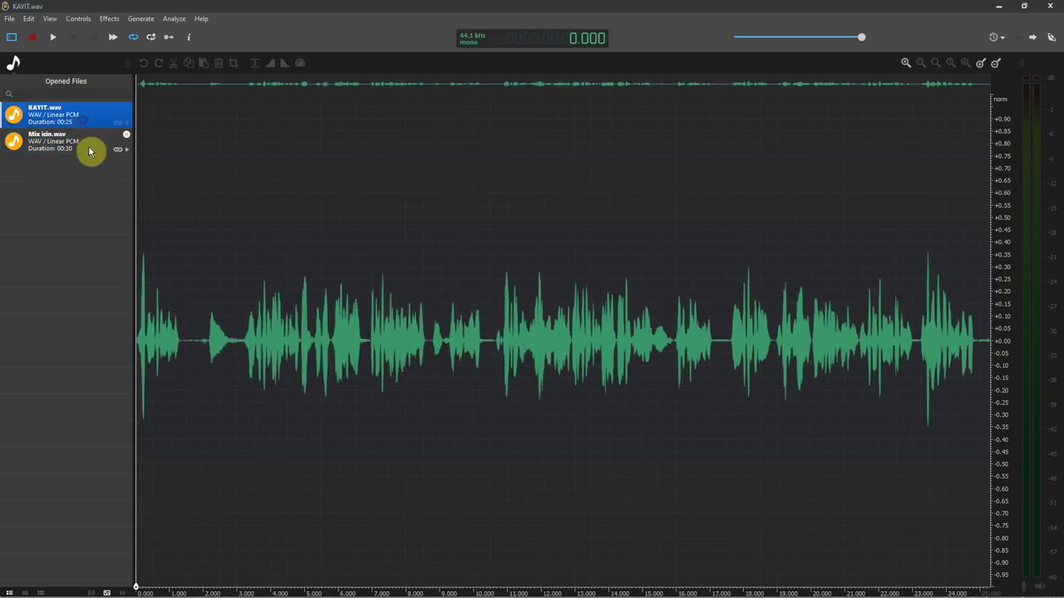
click(91, 148)
click(76, 113)
click(76, 143)
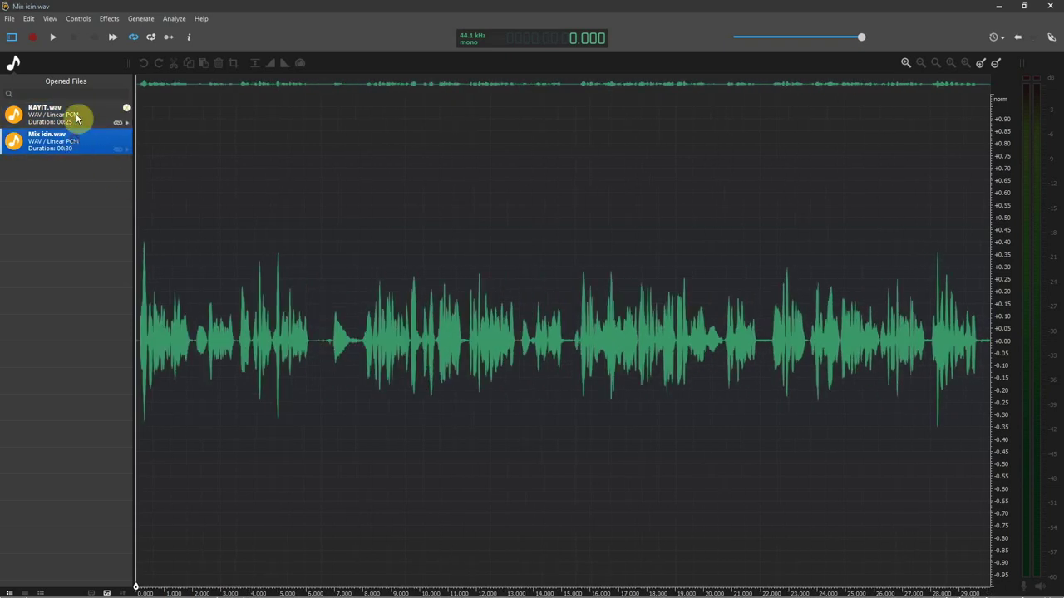
click(76, 119)
click(76, 142)
click(76, 119)
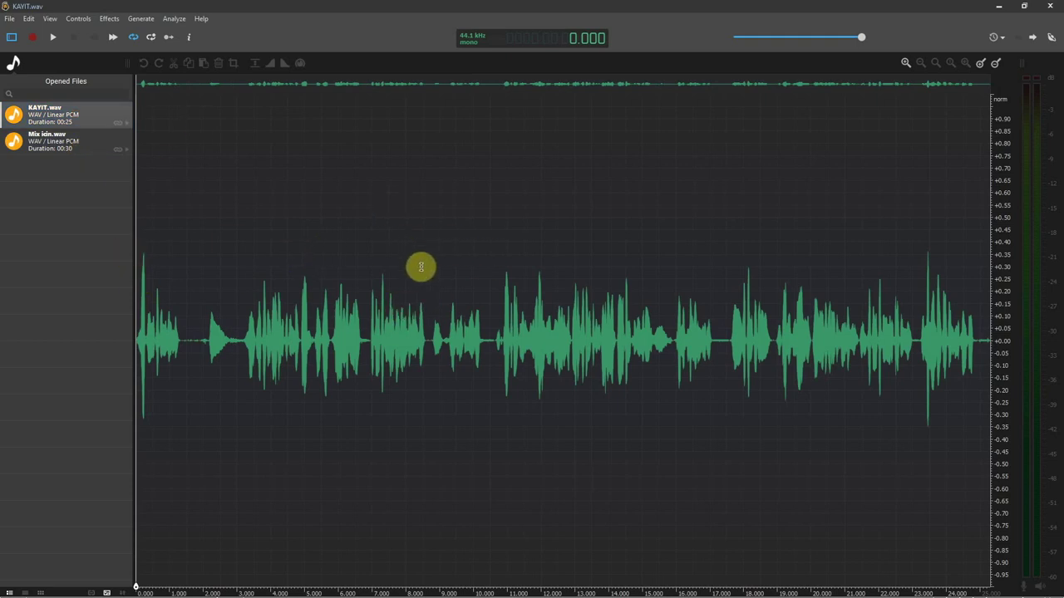
Step: Close Mix icin.wav and KAYIT.wav, and load only the KAYIT recording from the MIX folder again
click(129, 143)
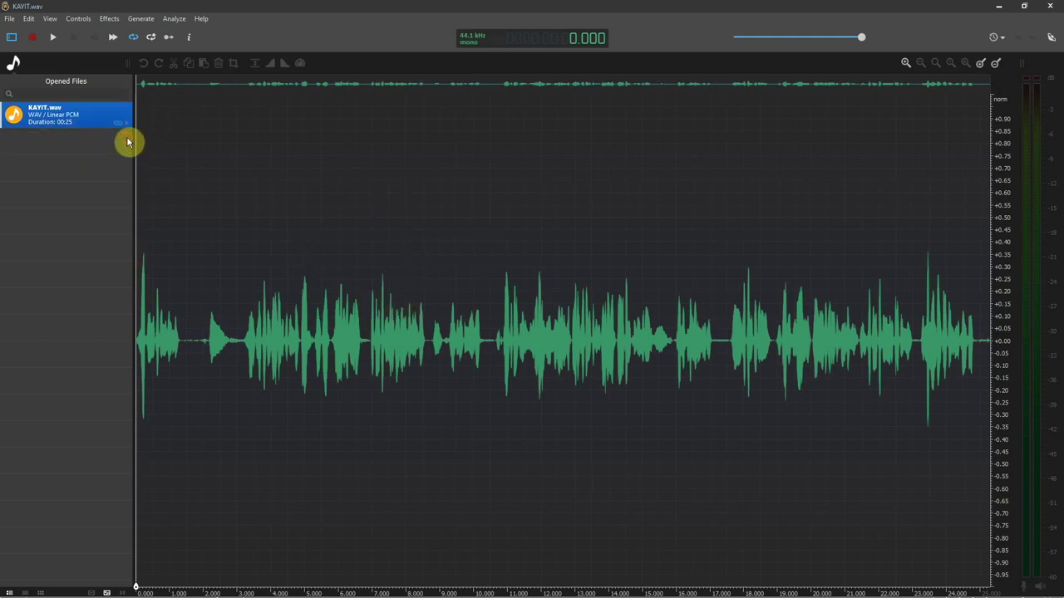
click(127, 110)
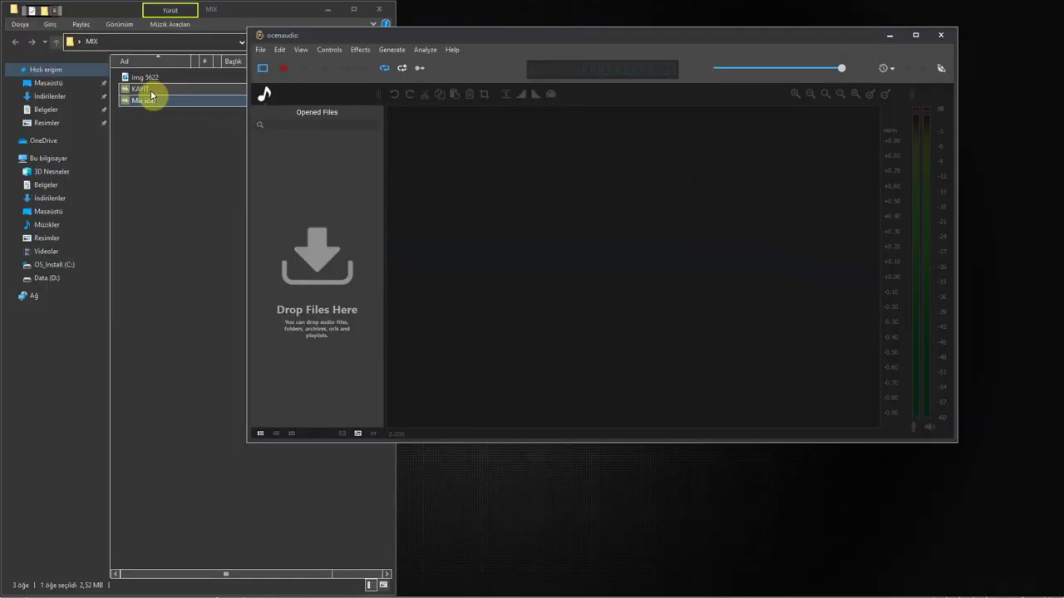
drag(150, 95, 376, 158)
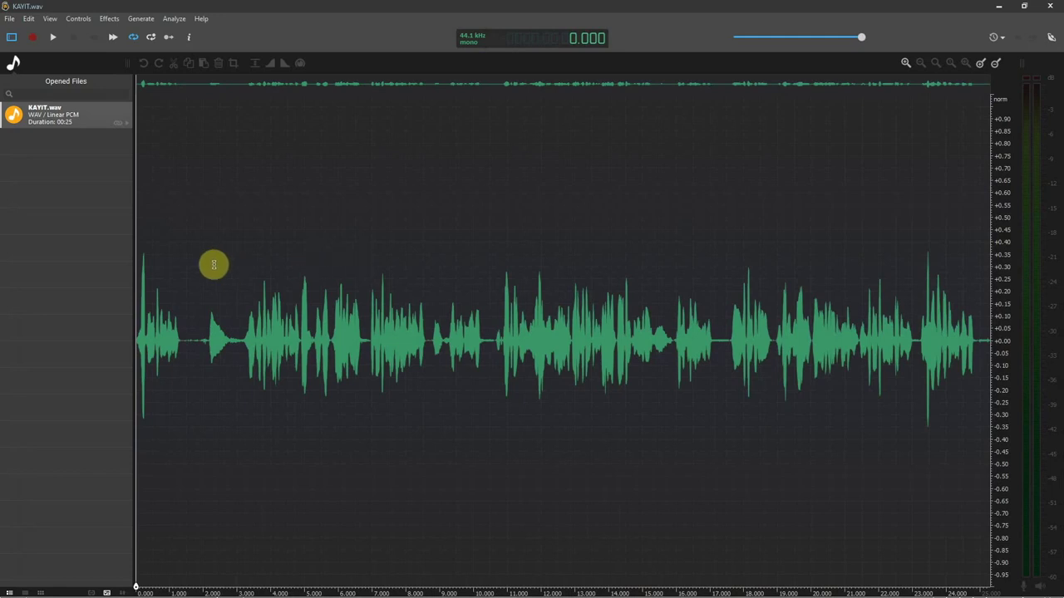
Step: Place the cursor at about 9.78 s in KAYIT.wav and examine the surrounding waveform at different zoom levels
click(187, 265)
click(435, 308)
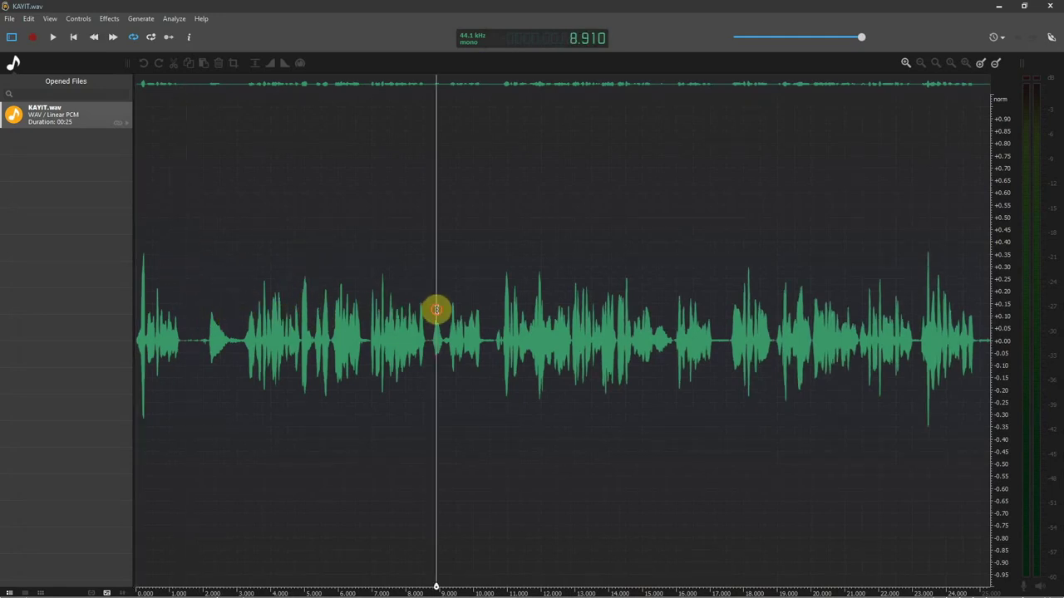
click(476, 310)
scroll(475, 310, up, 3)
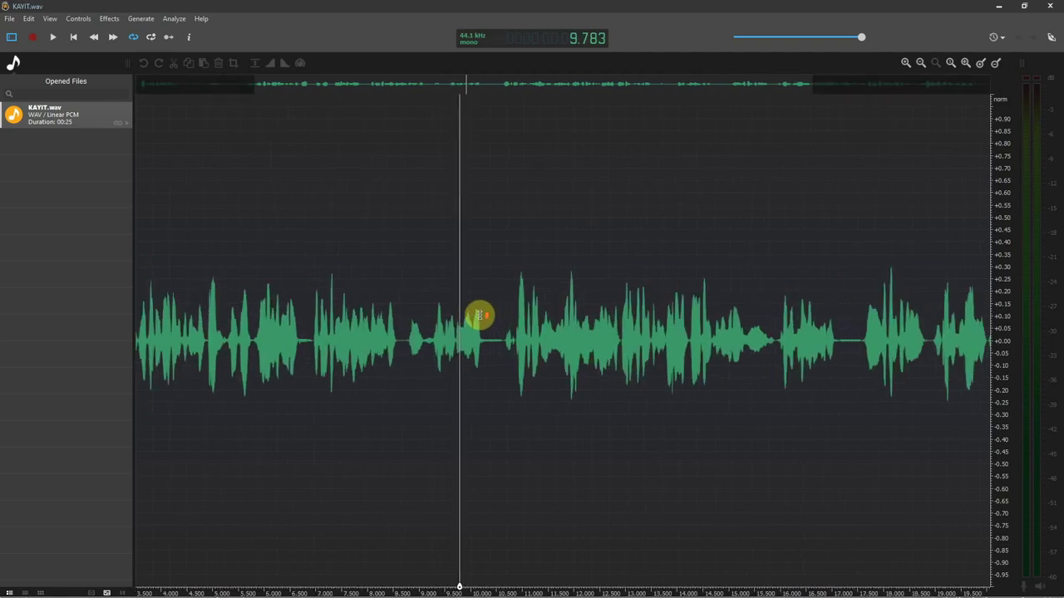
scroll(475, 312, down, 3)
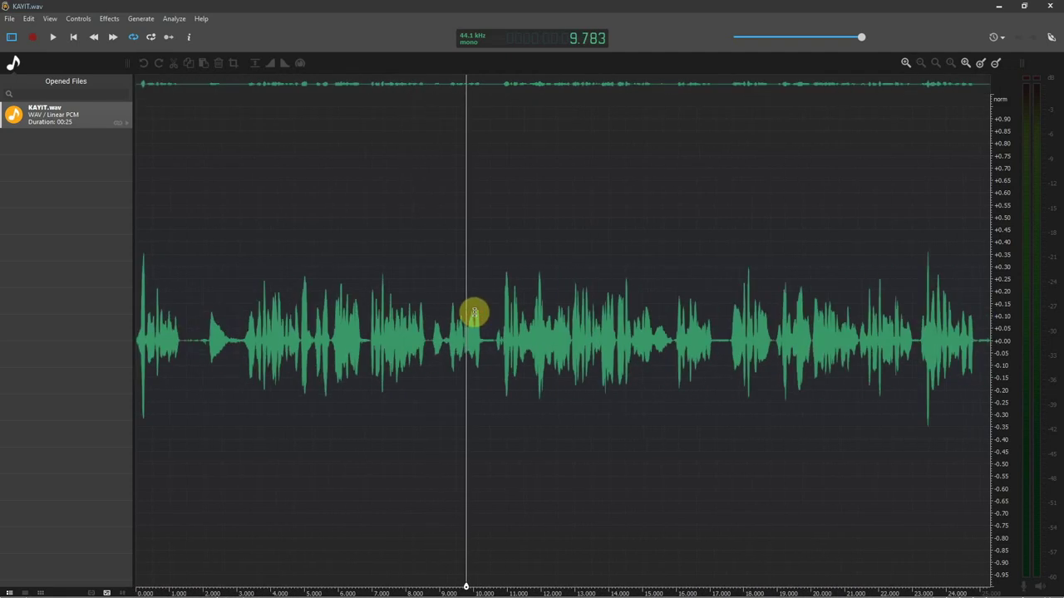
scroll(492, 335, up, 3)
scroll(486, 333, up, 2)
scroll(485, 332, down, 3)
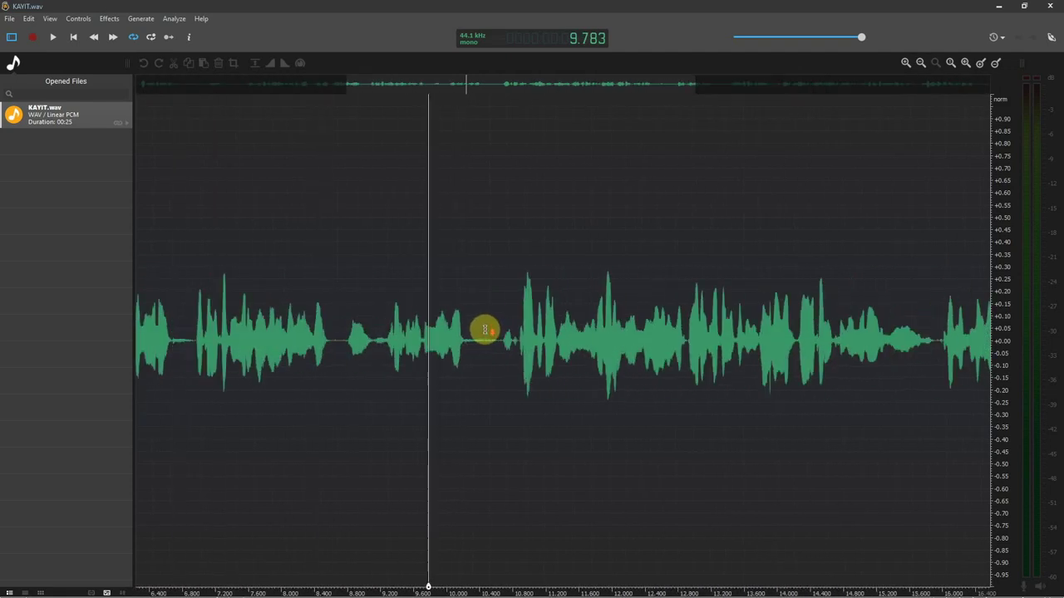
scroll(447, 253, up, 1)
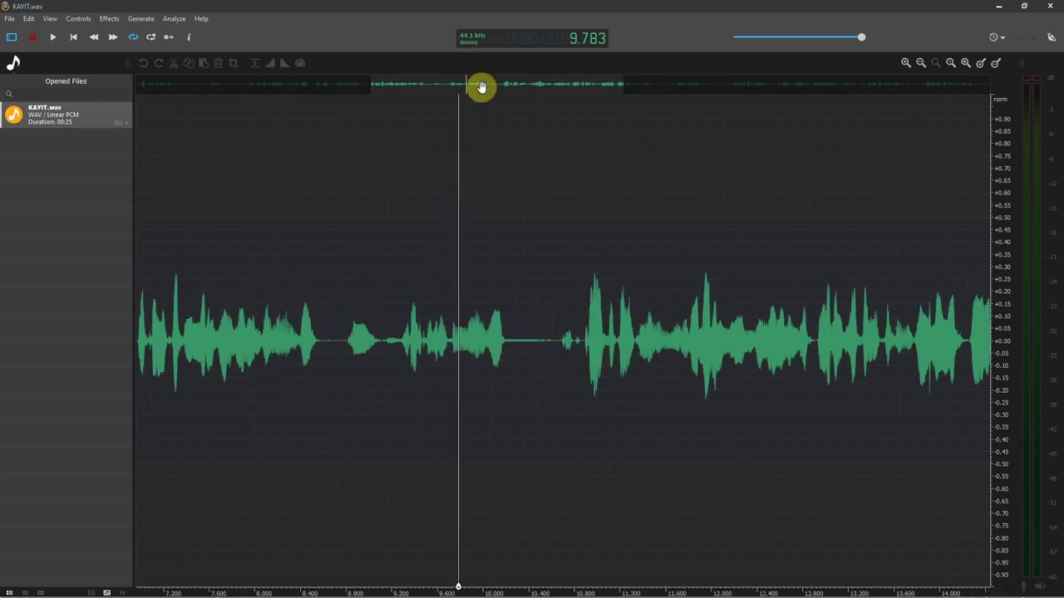
Step: Delete the opening phrase of KAYIT.wav, from 0.000 to about 1.384 s
drag(482, 88, 177, 149)
click(219, 256)
click(349, 280)
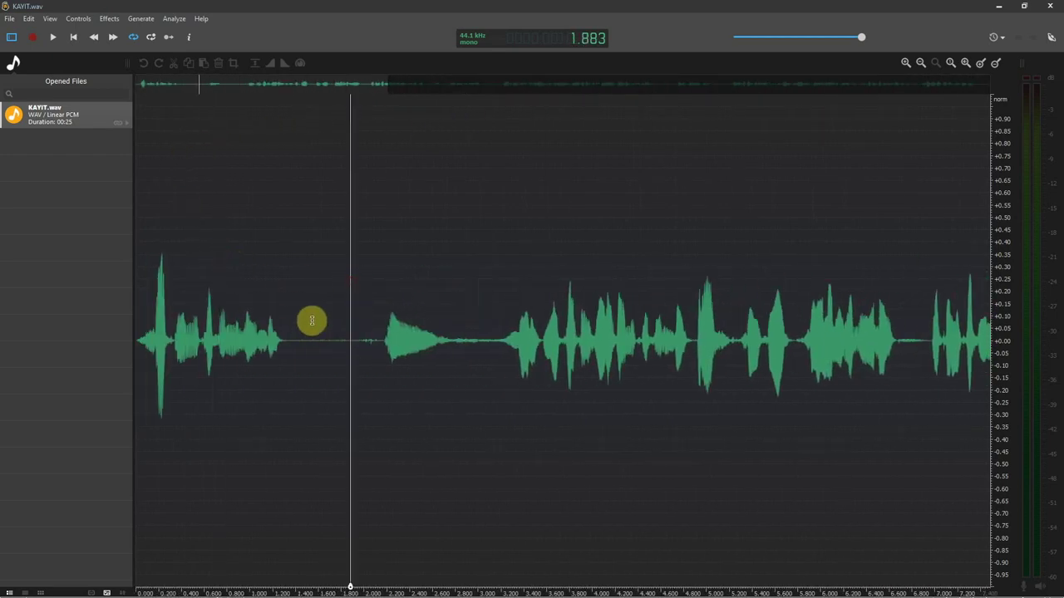
click(293, 317)
drag(293, 317, 136, 320)
key(Delete)
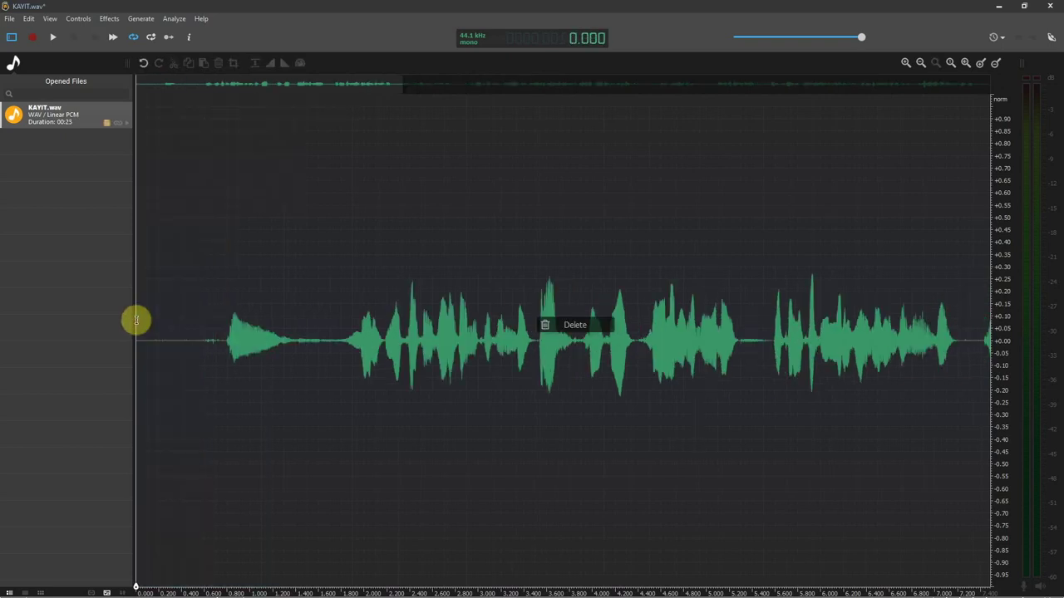
Step: Undo the deletion of the opening phrase, repeat it once, and undo it again
key(ctrl+z)
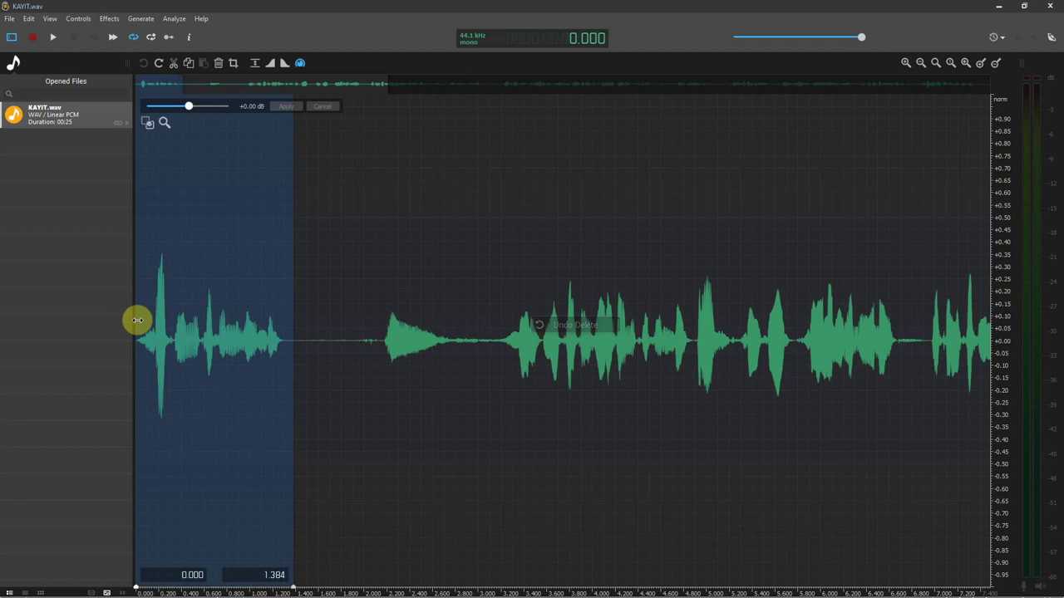
key(Delete)
key(ctrl+z)
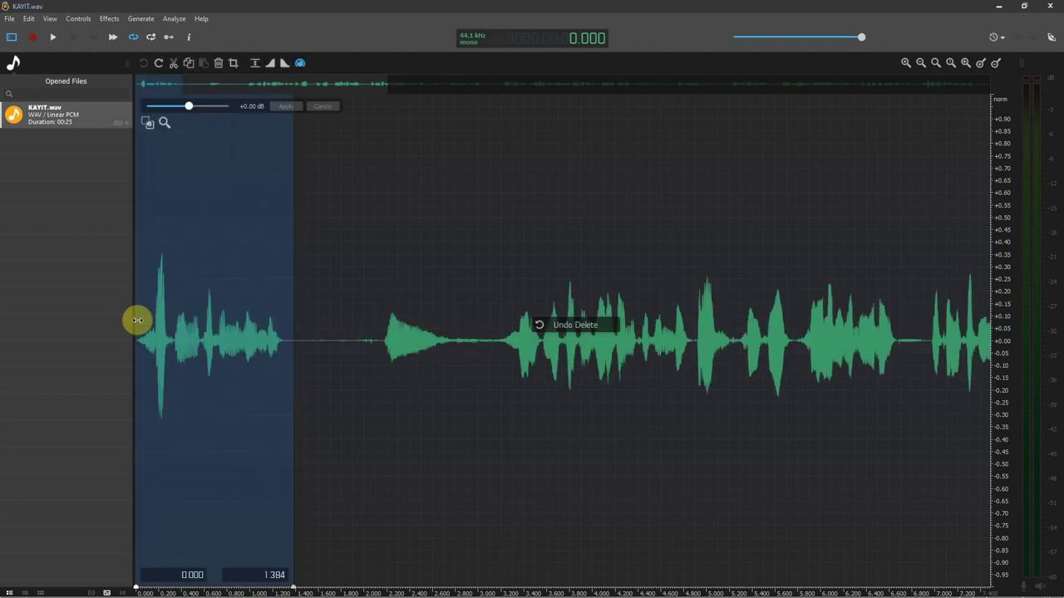
Step: Place the cursor in the silence after the opening phrase and nudge it to 1.360 s
click(370, 287)
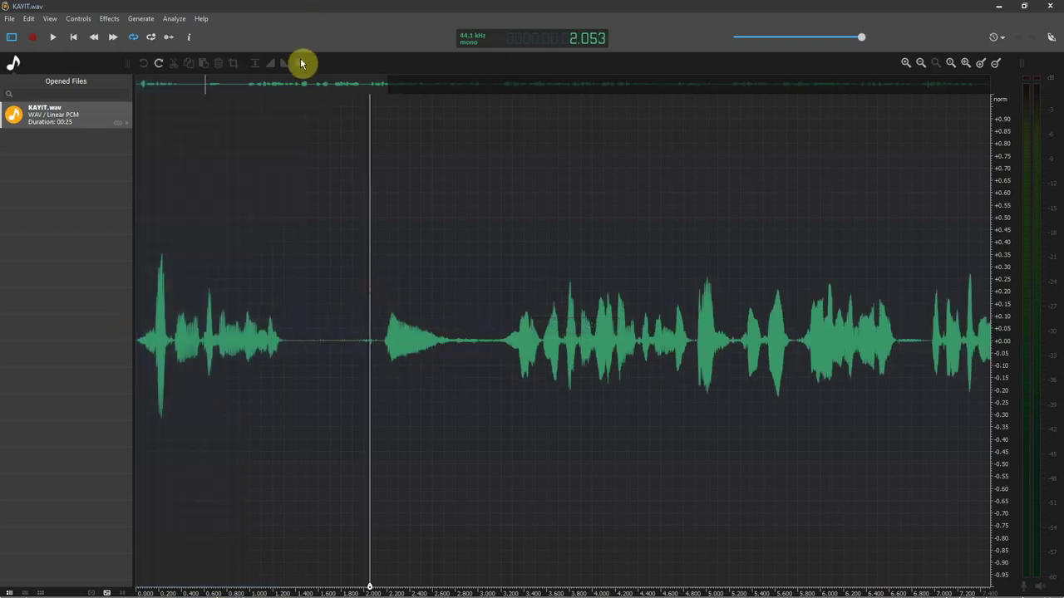
click(272, 299)
click(315, 296)
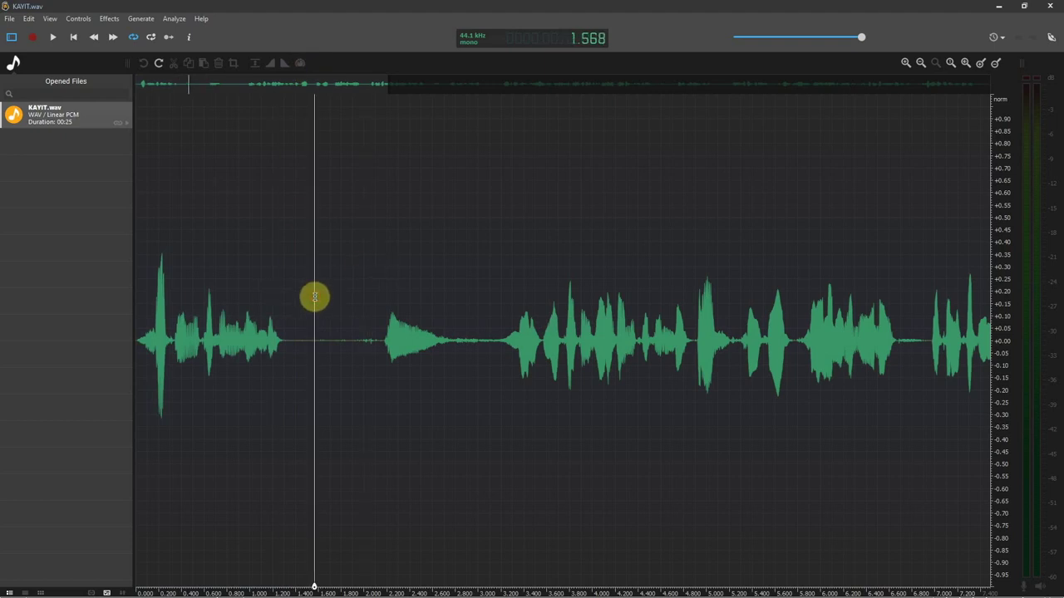
key(Left)
key(Left)
key(Left)
key(Left)
key(Left)
key(Left)
key(Left)
key(Left)
key(Left)
key(Left)
key(Left)
key(Left)
key(Left)
key(Left)
key(Left)
key(Left)
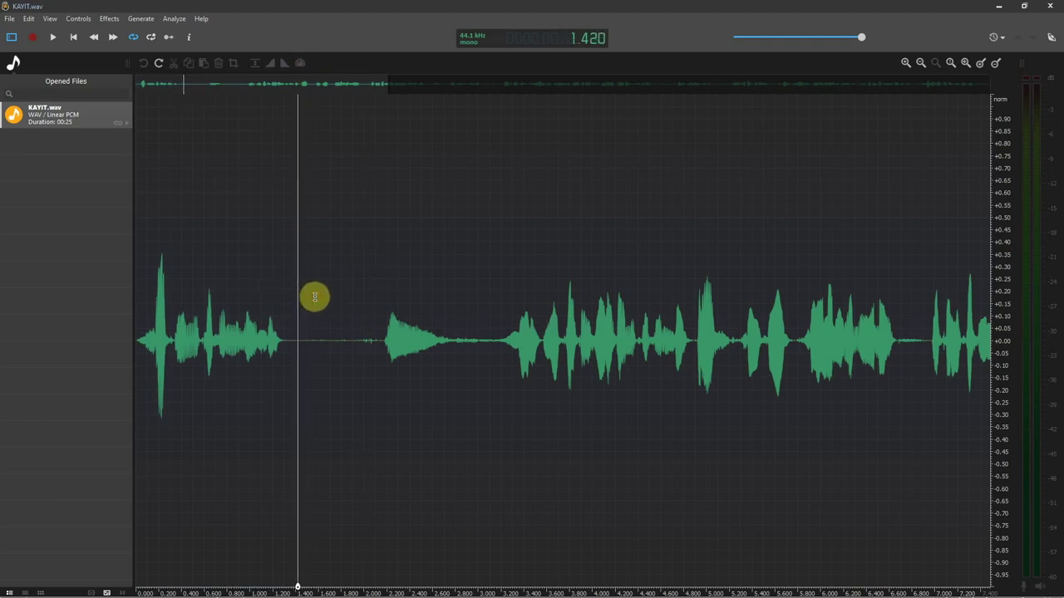
key(Left)
key(Left)
key(Left)
key(Left)
key(Right)
key(Right)
key(Right)
key(Right)
key(Right)
key(Right)
key(Right)
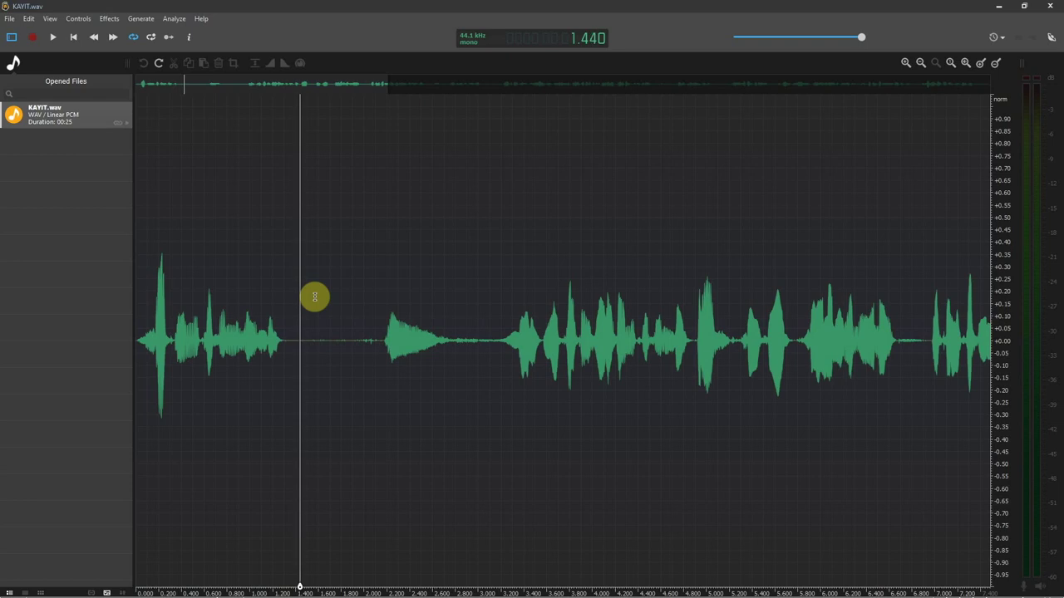
key(Left)
key(Left)
key(Left)
key(Left)
key(Left)
key(Left)
key(Left)
key(Left)
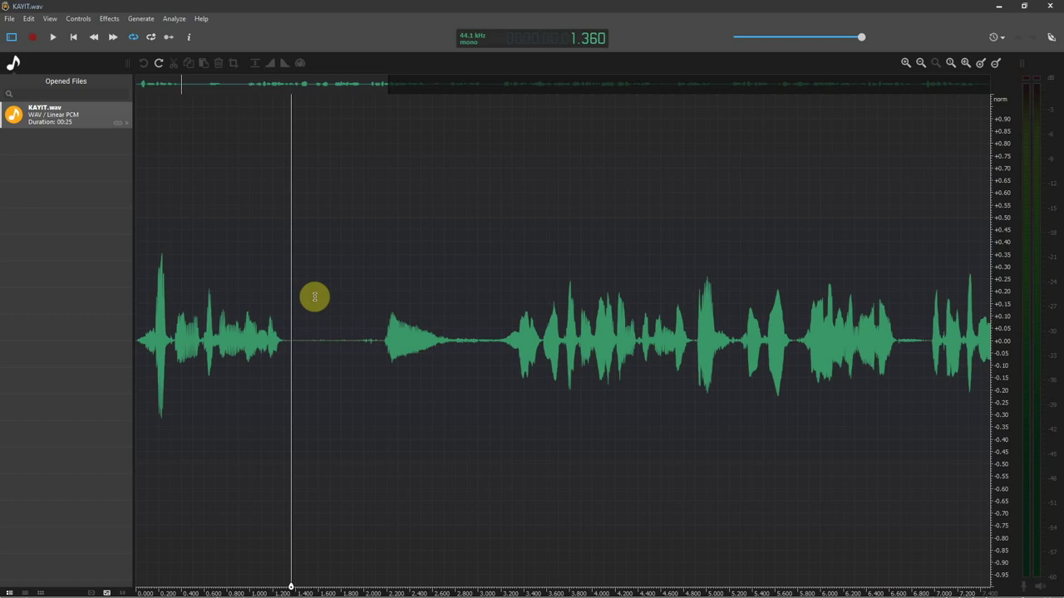
Step: Zoom in on the waveform around the cursor just after the opening phrase
key(Up)
key(Up)
key(Up)
key(Up)
key(Up)
key(Up)
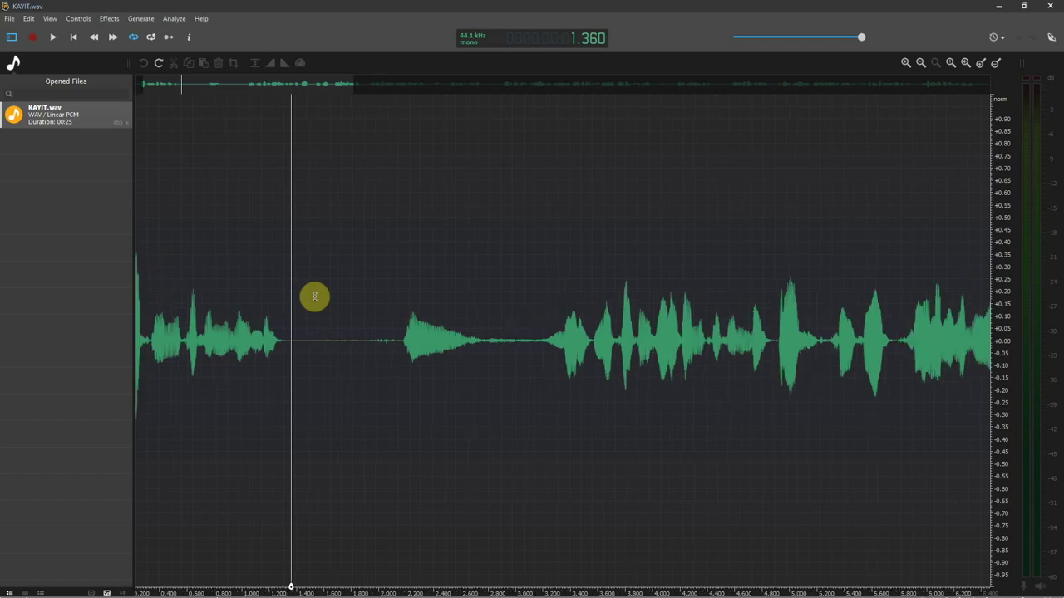
Step: Extend a selection backward from the cursor at 1.360 s to 0.660 s across the end of the opening phrase
key(Down)
key(Down)
key(Down)
key(Down)
key(Down)
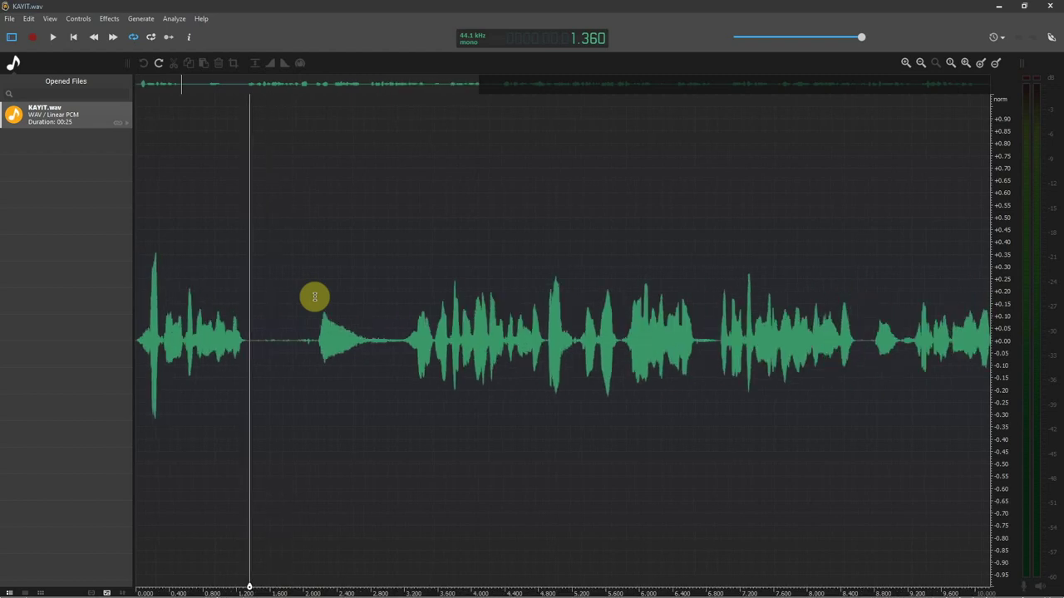
key(shift+Left)
key(shift+Left)
key(shift+Left)
key(shift+Left)
key(shift+Left)
key(shift+Left)
key(shift+Left)
key(shift+Left)
key(shift+Left)
key(shift+Left)
key(shift+Left)
key(shift+Left)
key(shift+Left)
key(shift+Left)
key(shift+Left)
key(shift+Left)
key(shift+Left)
key(shift+Left)
key(shift+Left)
key(shift+Left)
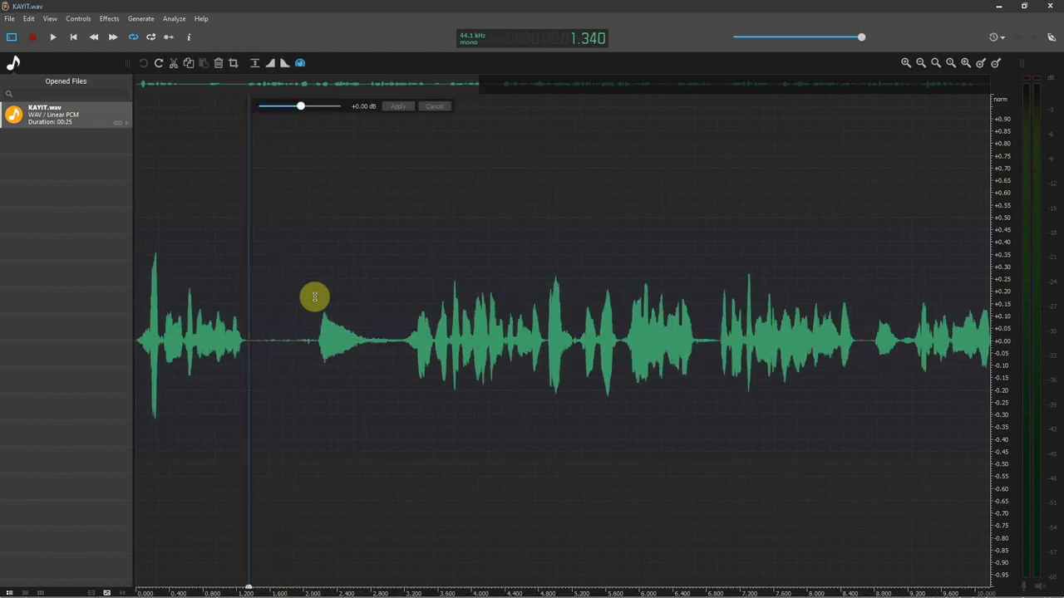
key(shift+Left)
key(shift+Left)
key(shift+Left)
key(shift+Left)
key(shift+Left)
key(shift+Left)
key(shift+Left)
key(shift+Left)
key(shift+Left)
key(shift+Left)
key(shift+Left)
key(shift+Left)
key(shift+Left)
key(shift+Left)
key(shift+Left)
key(shift+Left)
key(shift+Left)
key(shift+Left)
key(shift+Left)
key(shift+Left)
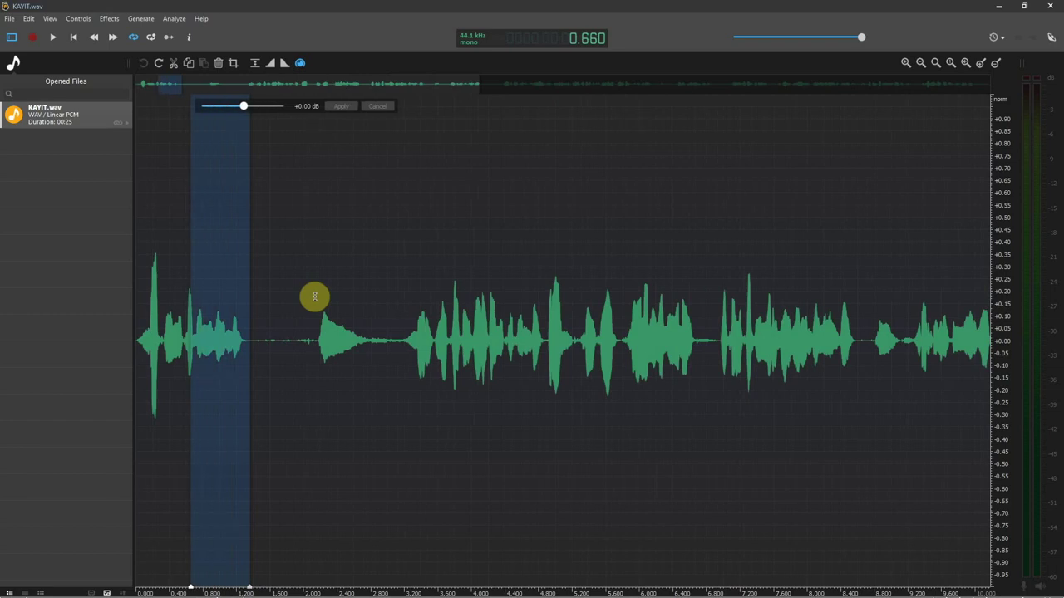
Step: Shrink the selection toward its fixed end and return the cursor to the start of the recording
key(shift+Right)
key(shift+Right)
key(shift+Right)
key(shift+Right)
key(shift+Right)
key(shift+Right)
key(shift+Right)
key(shift+Right)
key(Home)
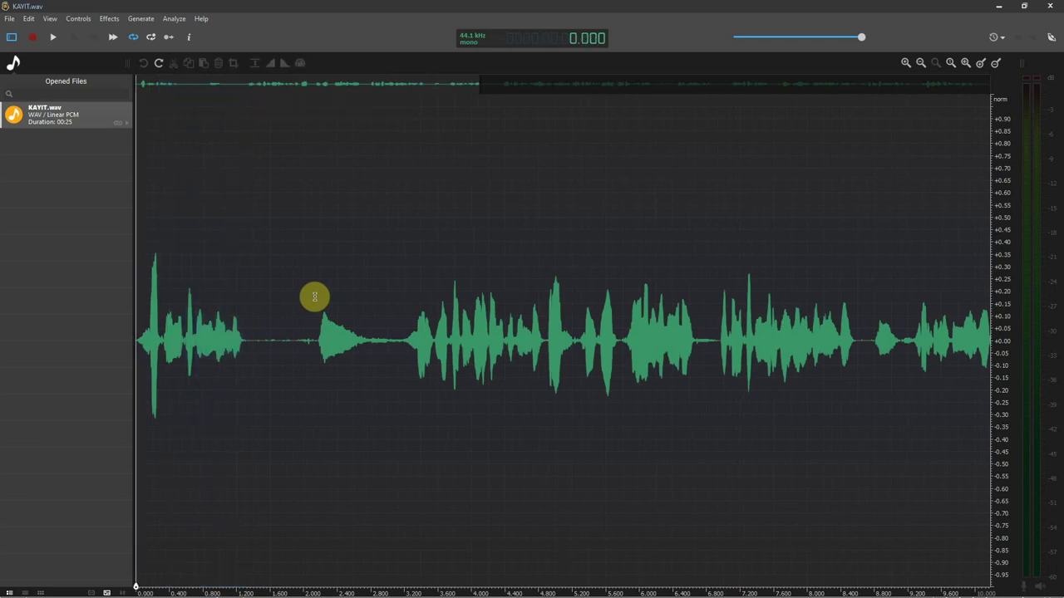
key(space)
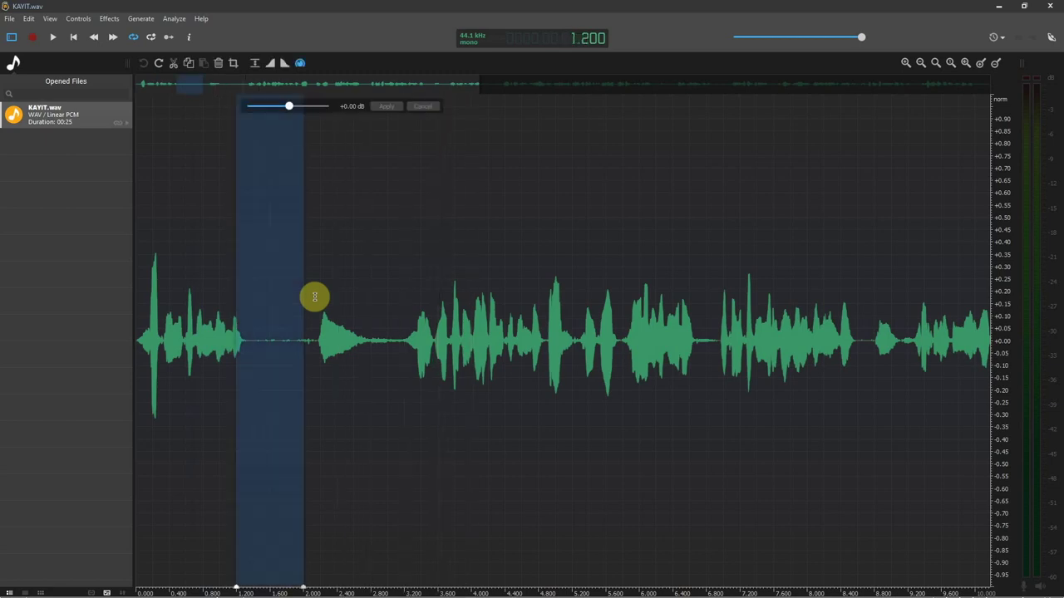
Step: Narrow the selection in the silence after the opening phrase to 1.600–2.000 s
key(shift+Left)
key(shift+Right)
key(shift+Right)
key(shift+Right)
key(shift+Right)
key(shift+Right)
key(shift+Right)
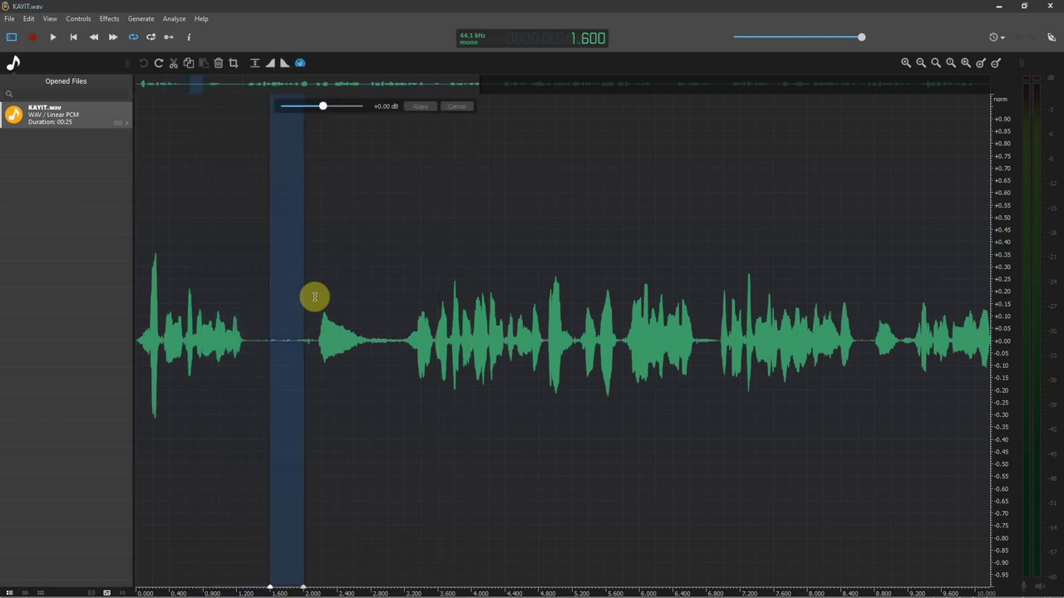
Step: Reverse the selection past 2.000 s and extend it forward to 4.400 s
key(shift+Right)
key(shift+Right)
key(shift+Right)
key(shift+Right)
key(shift+Left)
key(shift+Left)
key(shift+Left)
key(shift+Left)
key(shift+Left)
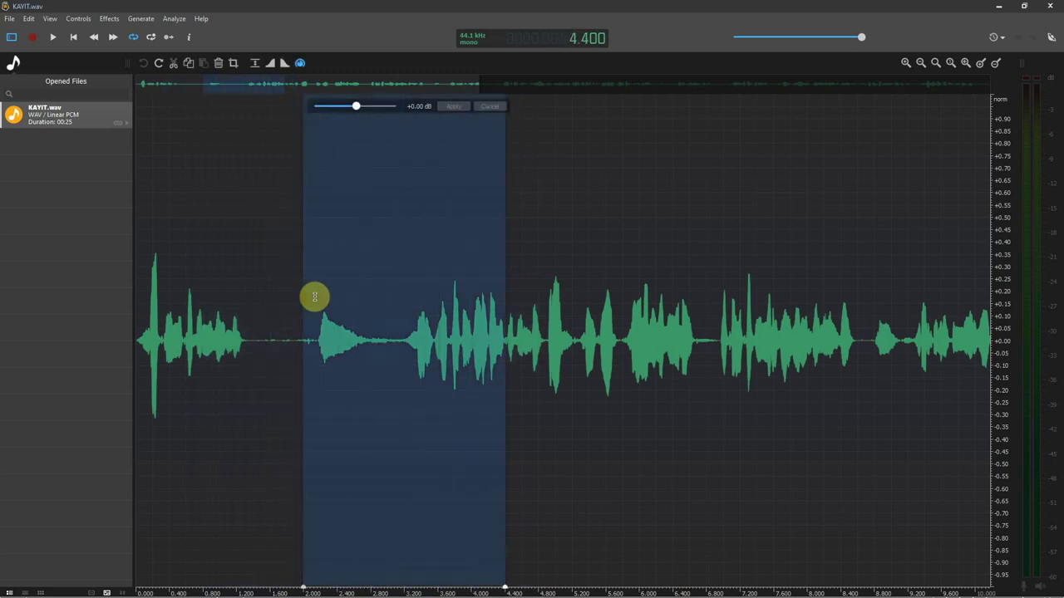
Step: Shorten the selection from 2.000 s so that it ends at 2.400 s
key(shift+Left)
key(shift+Right)
key(shift+Right)
key(shift+Right)
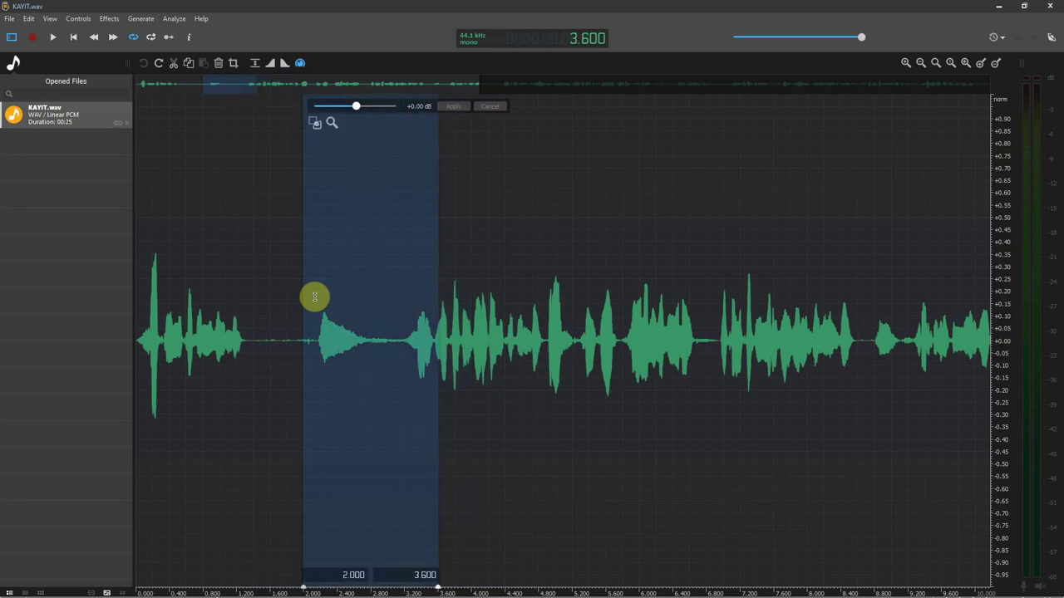
key(shift+Left)
key(shift+Left)
key(shift+Left)
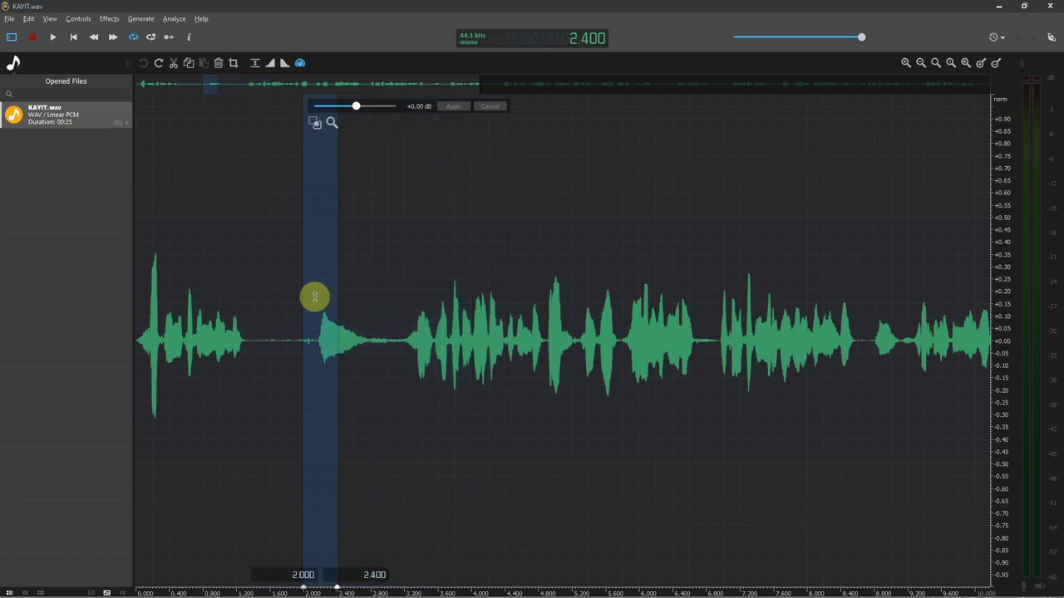
Step: Jump the cursor to the end of the recording and back to its start
key(End)
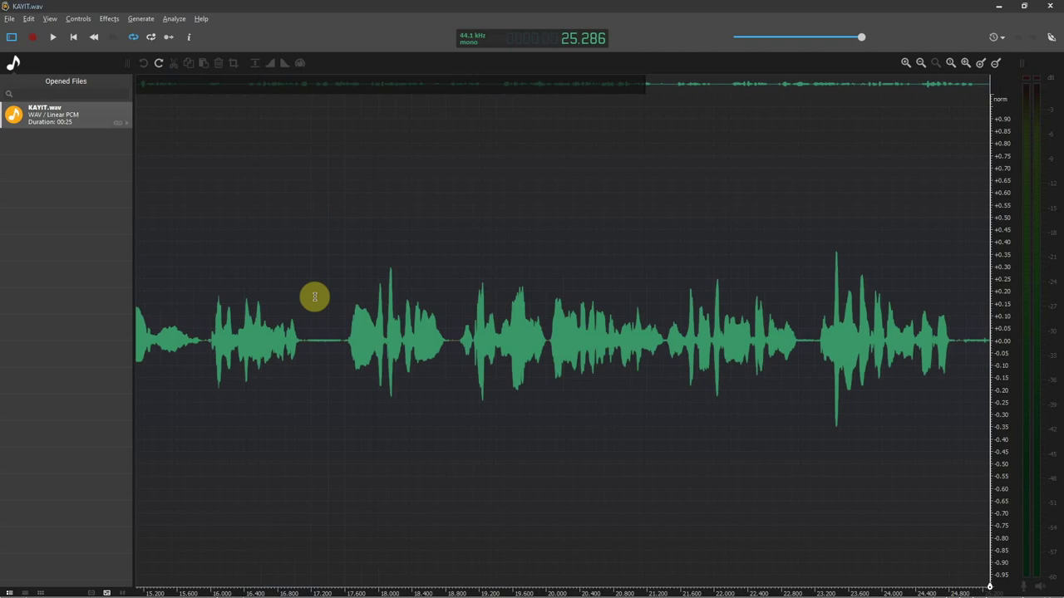
key(Home)
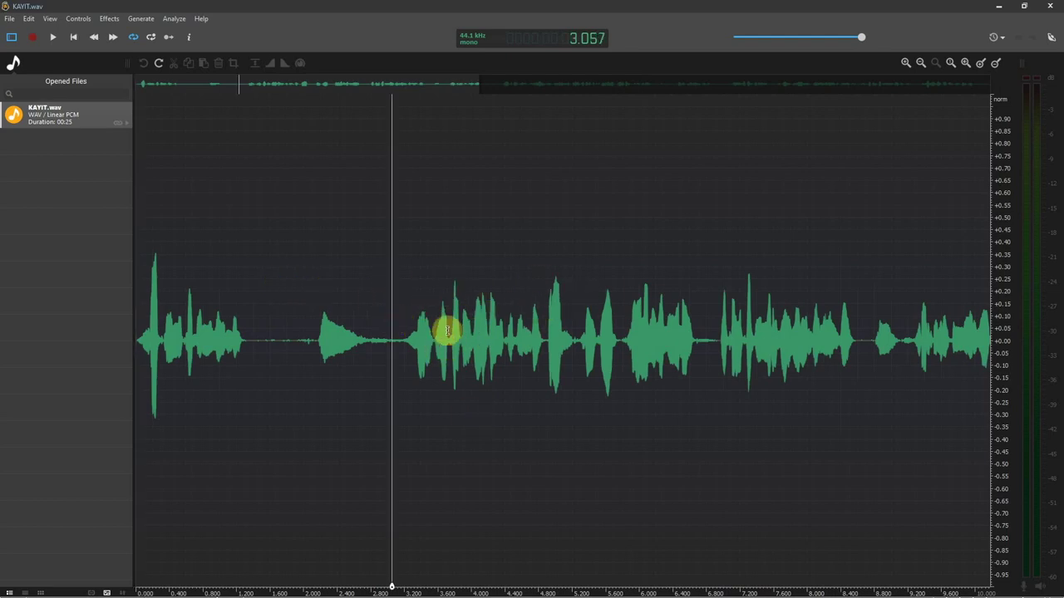
Step: Select the quiet phrase from 8.772 to 10.300 s and raise its gain by 3.19 dB
scroll(447, 330, down, 3)
click(571, 314)
scroll(605, 330, up, 2)
scroll(608, 330, down, 3)
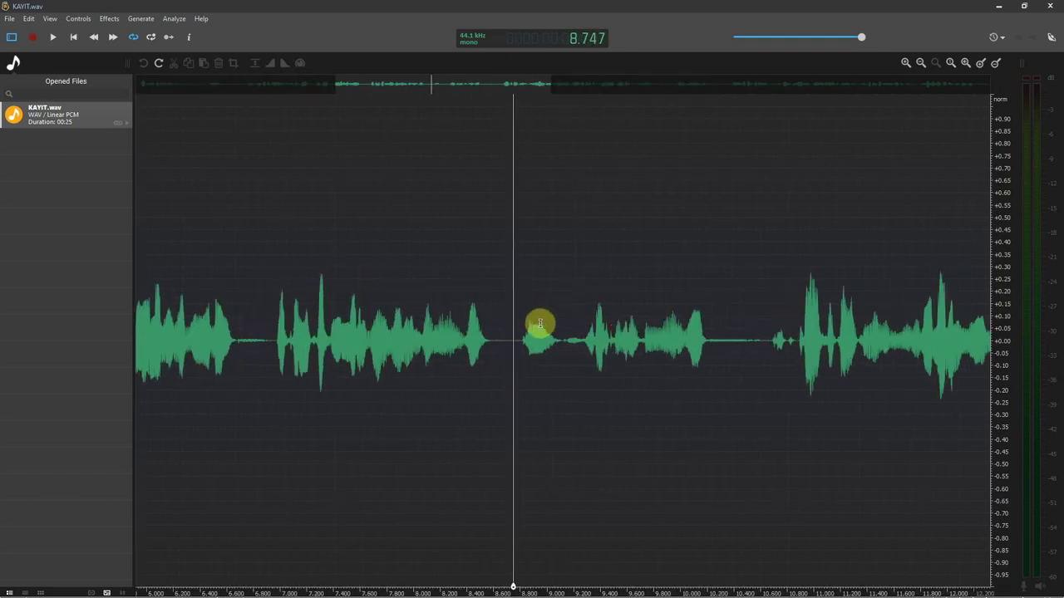
click(522, 315)
scroll(538, 316, up, 1)
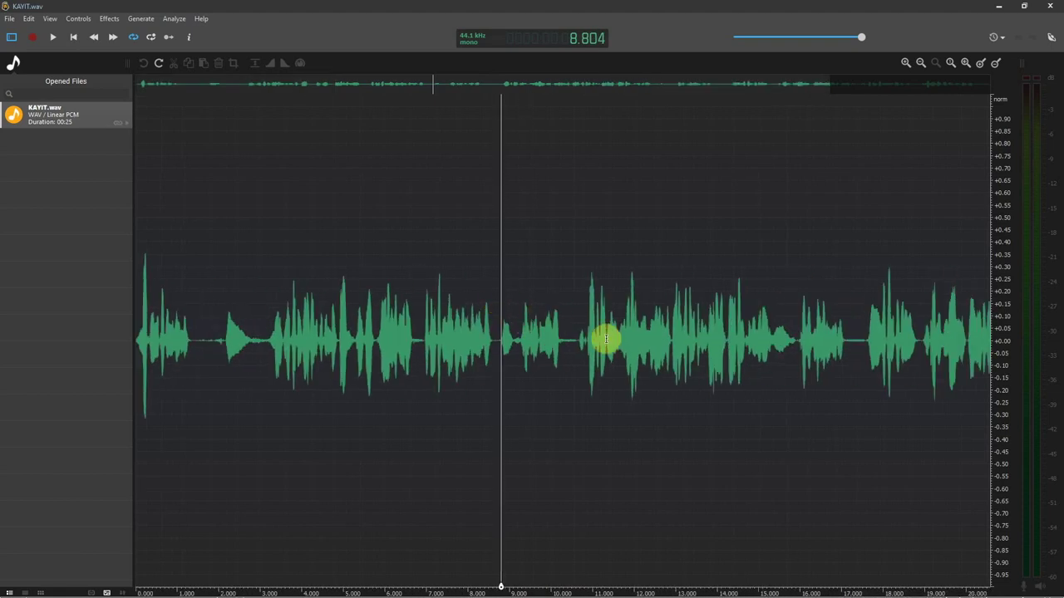
scroll(606, 339, up, 2)
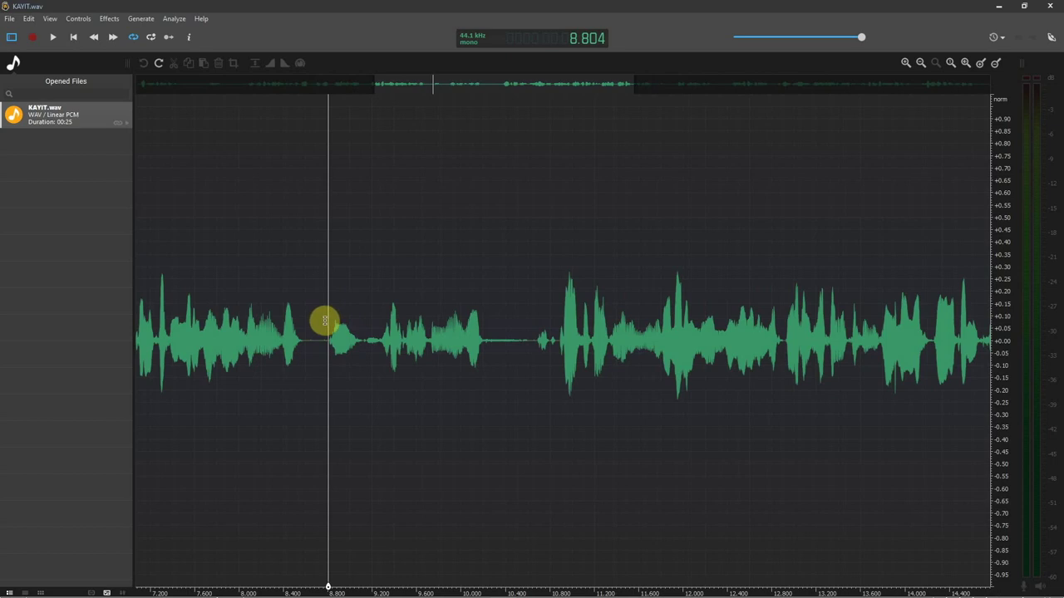
drag(324, 321, 494, 316)
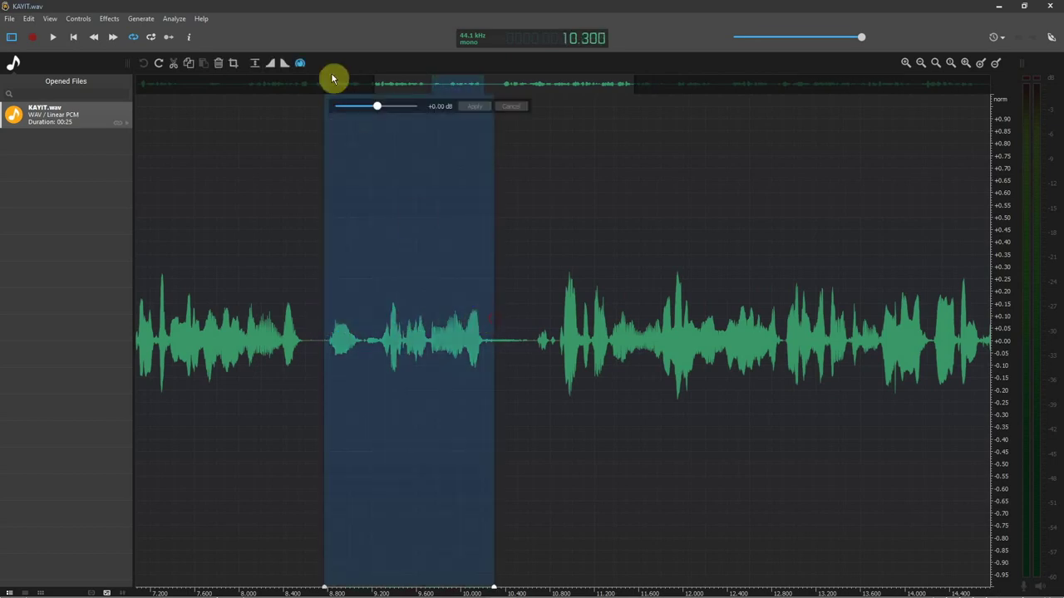
click(301, 66)
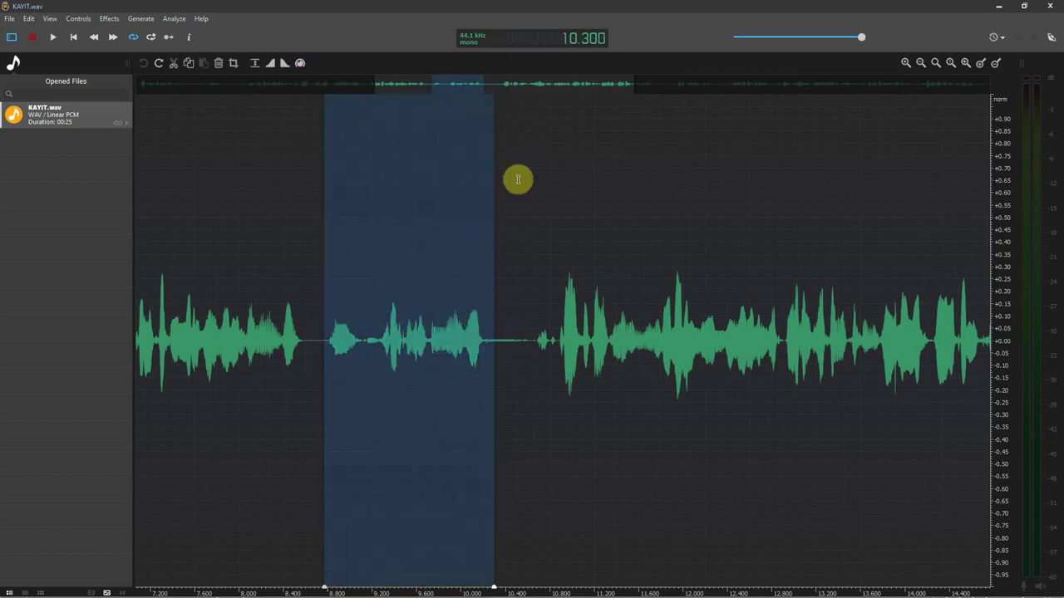
click(301, 66)
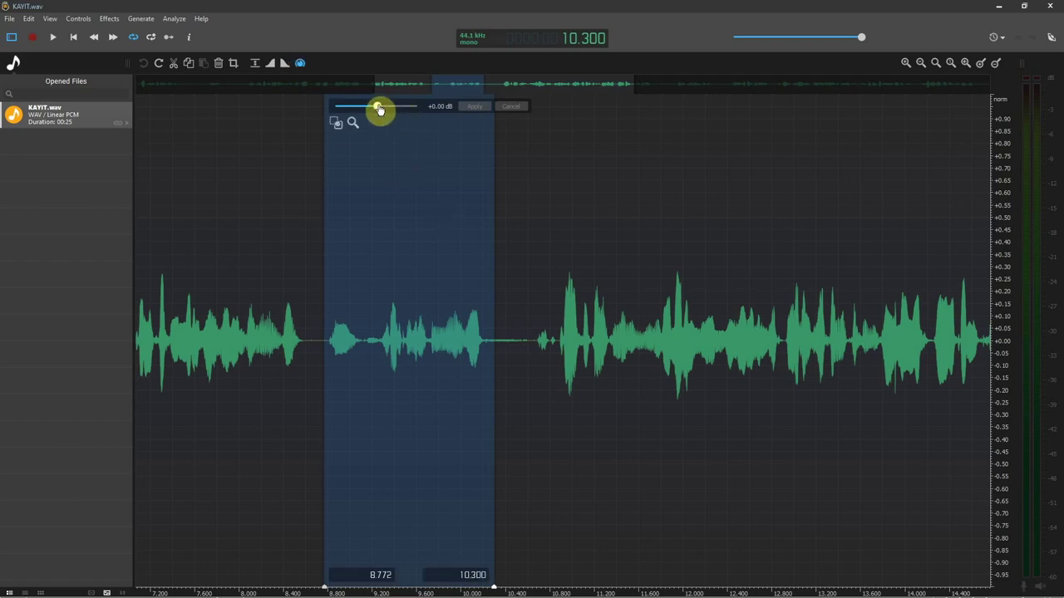
drag(379, 109, 387, 110)
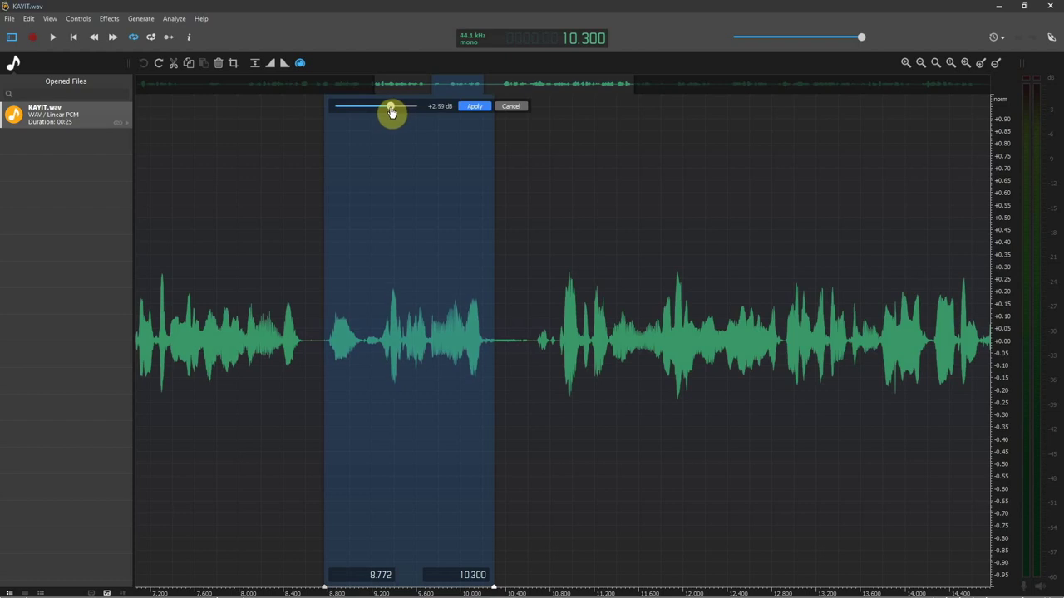
click(488, 106)
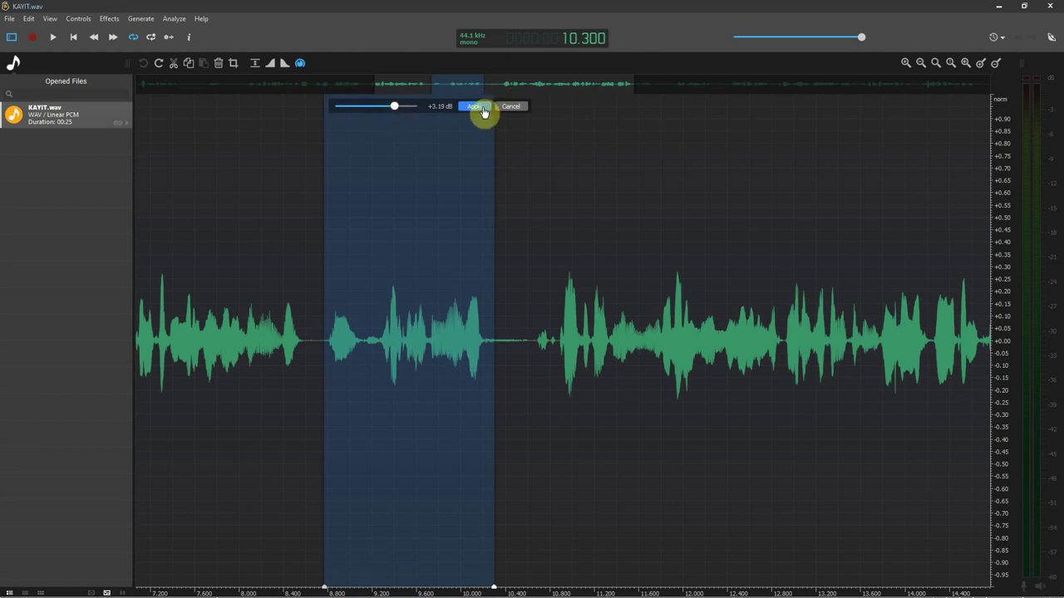
Step: Play the recording from shortly before the amplified phrase to hear the gain change, then stop playback
scroll(491, 306, down, 3)
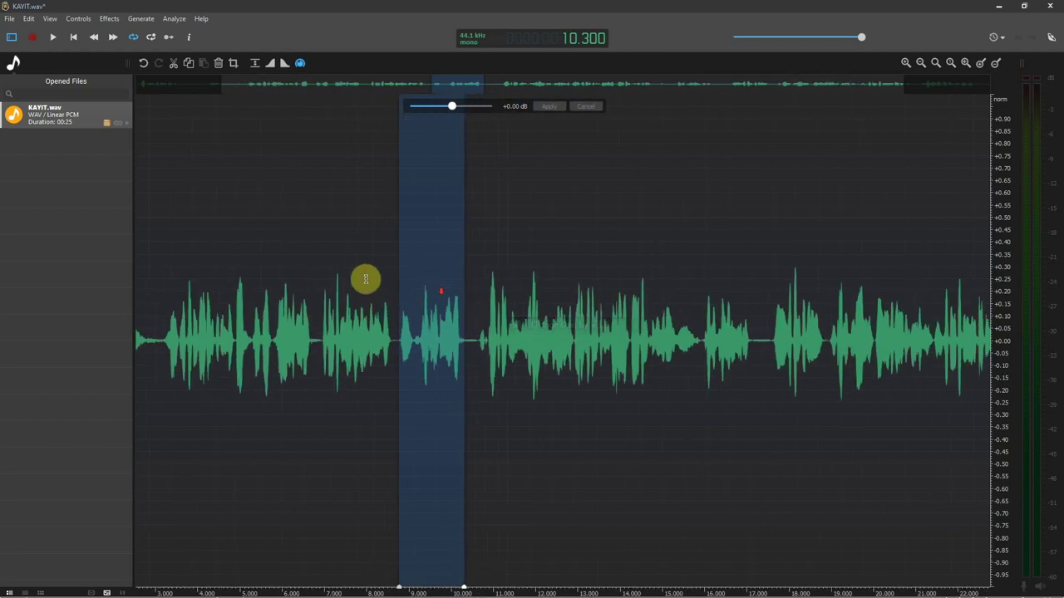
click(365, 279)
key(space)
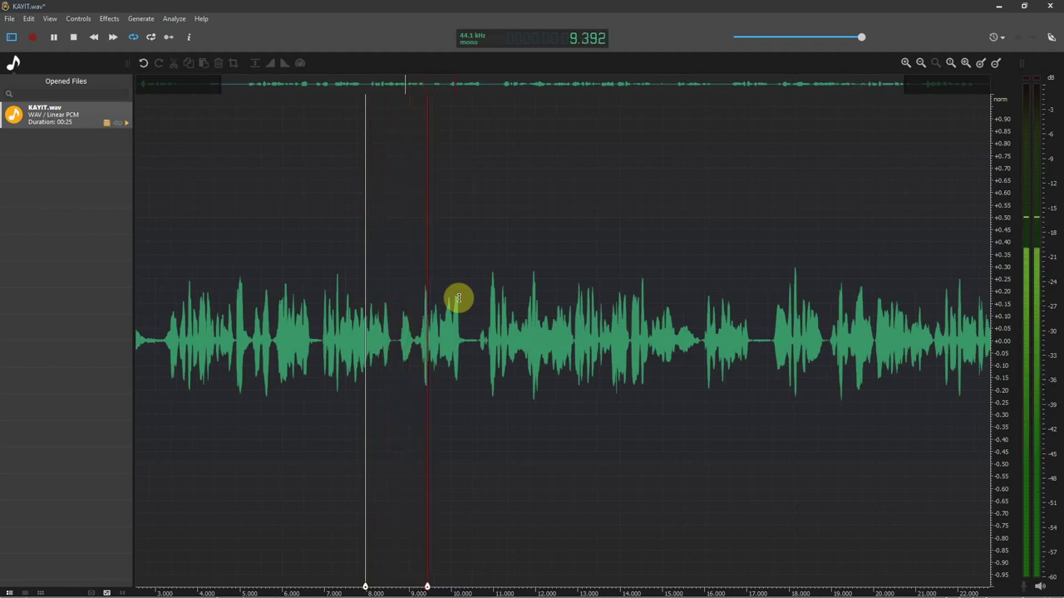
key(space)
Step: Undo the gain increase on the phrase and clear the selection by placing the cursor at 9.985 s
key(ctrl+z)
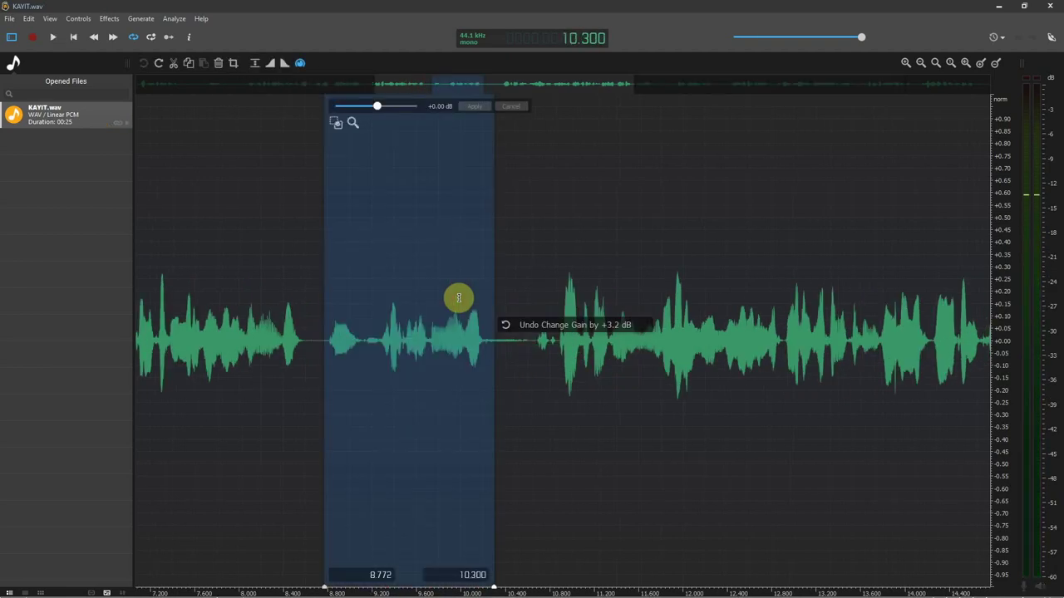
mouse_move(449, 252)
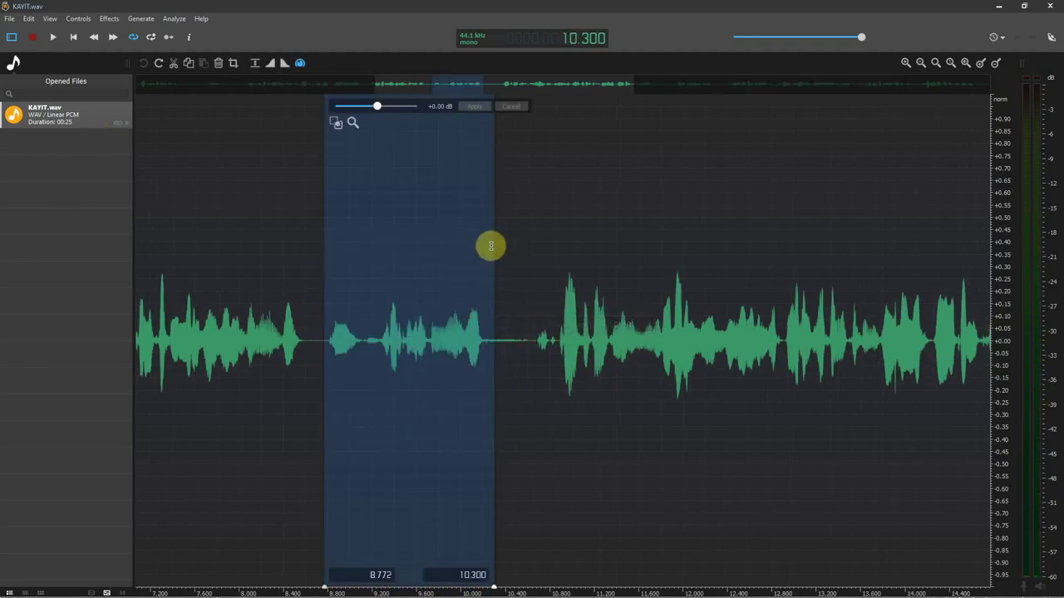
click(467, 236)
scroll(535, 333, down, 4)
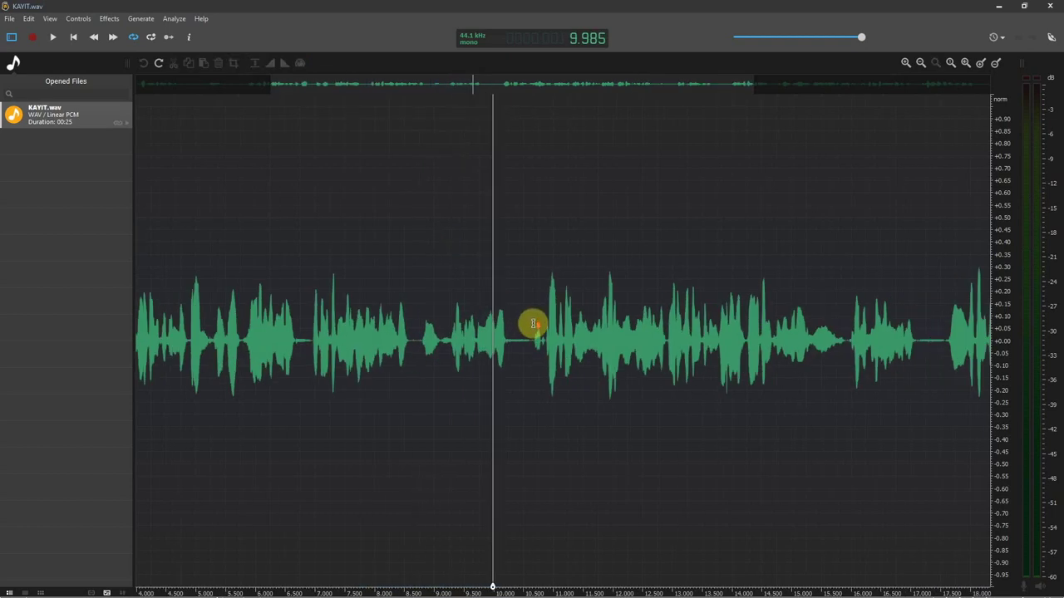
Step: Place the cursor at 1.378 s after the opening phrase and play the following breath sound
click(192, 288)
scroll(241, 287, up, 2)
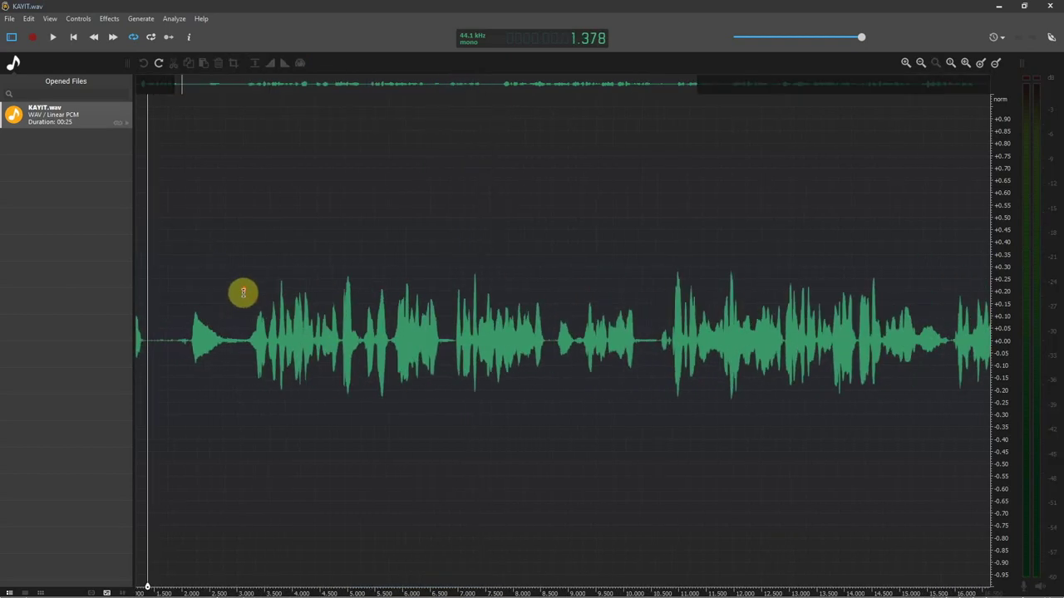
key(space)
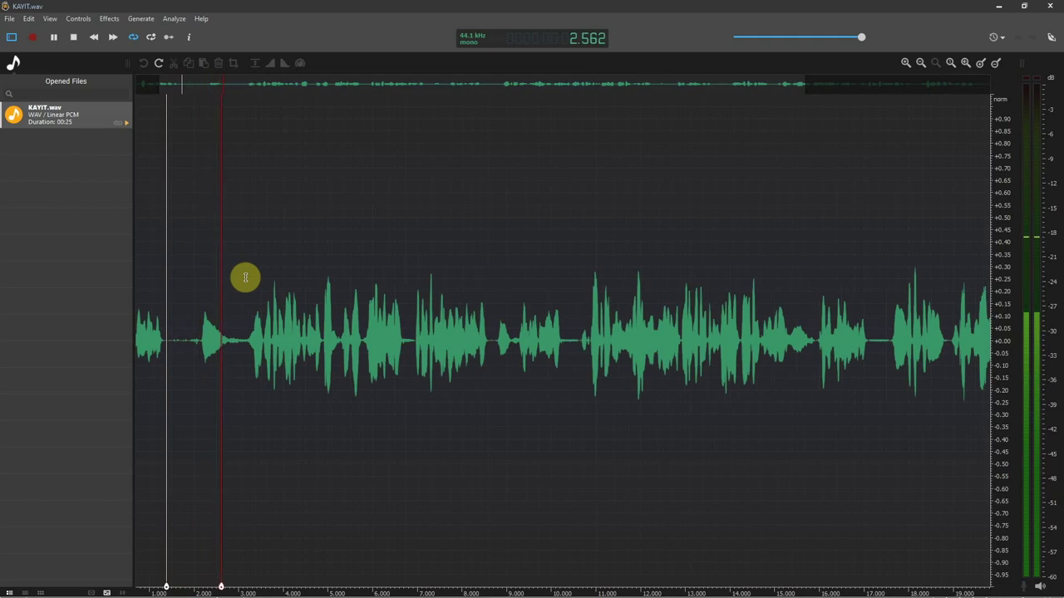
key(space)
scroll(171, 294, up, 1)
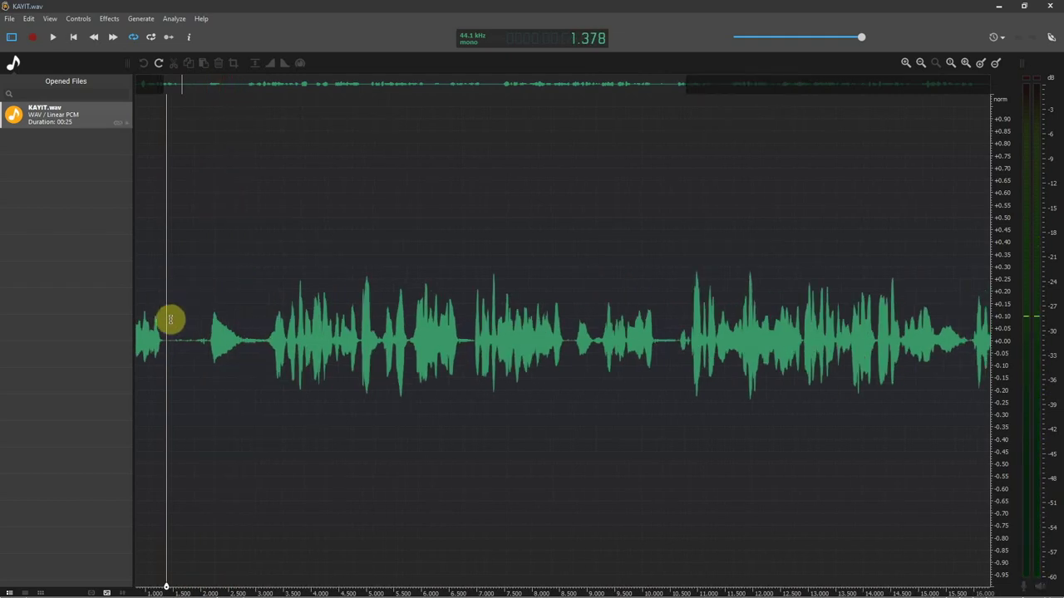
Step: Select the breath sound from 1.345 to 3.192 s and silence it with a gain of -inf dB
click(164, 321)
drag(165, 314, 266, 314)
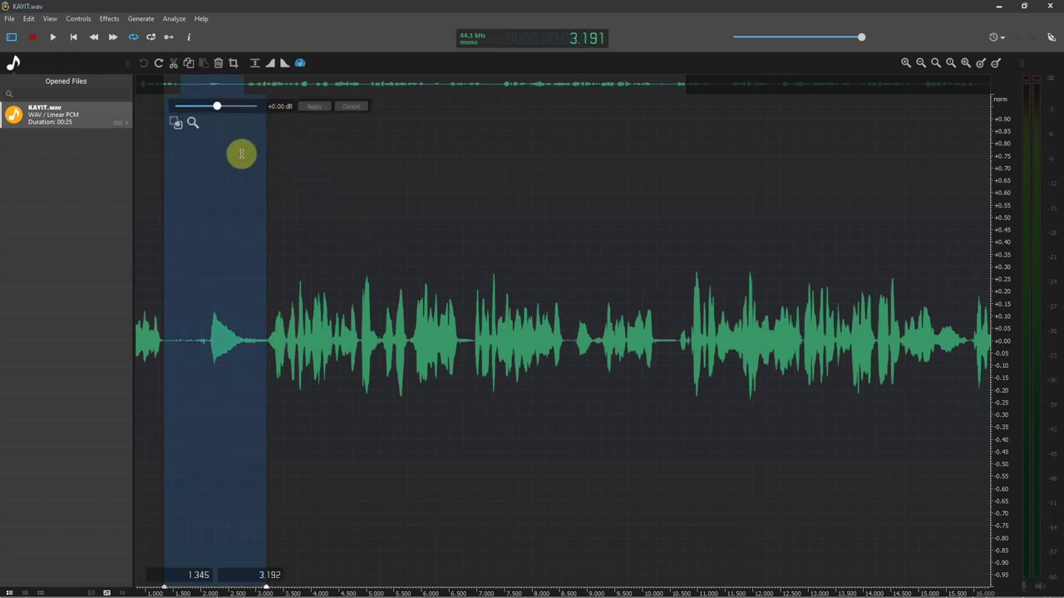
click(300, 64)
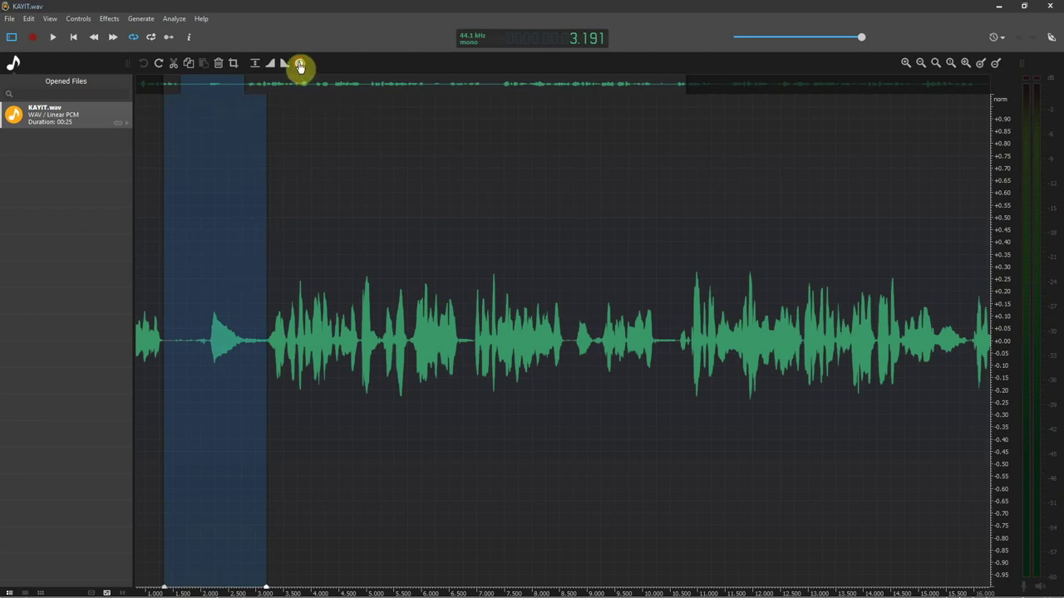
click(300, 64)
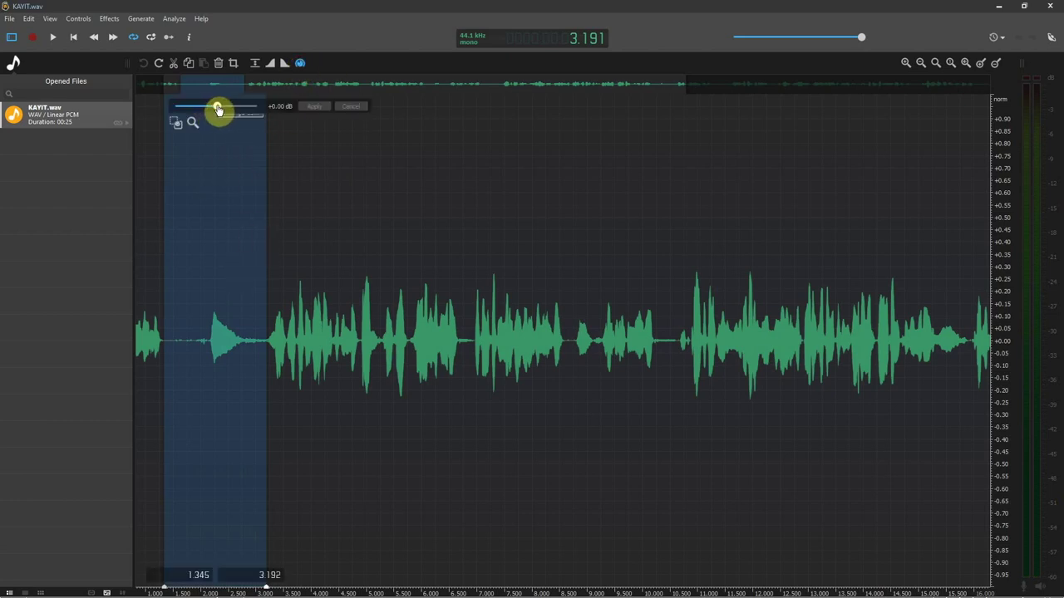
drag(218, 109, 165, 112)
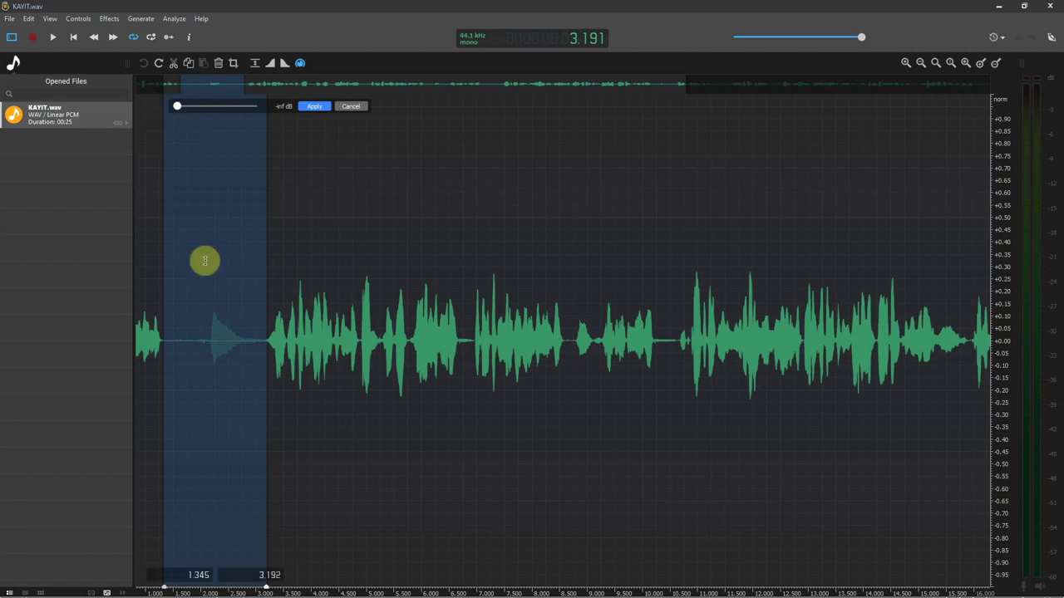
click(316, 108)
click(171, 299)
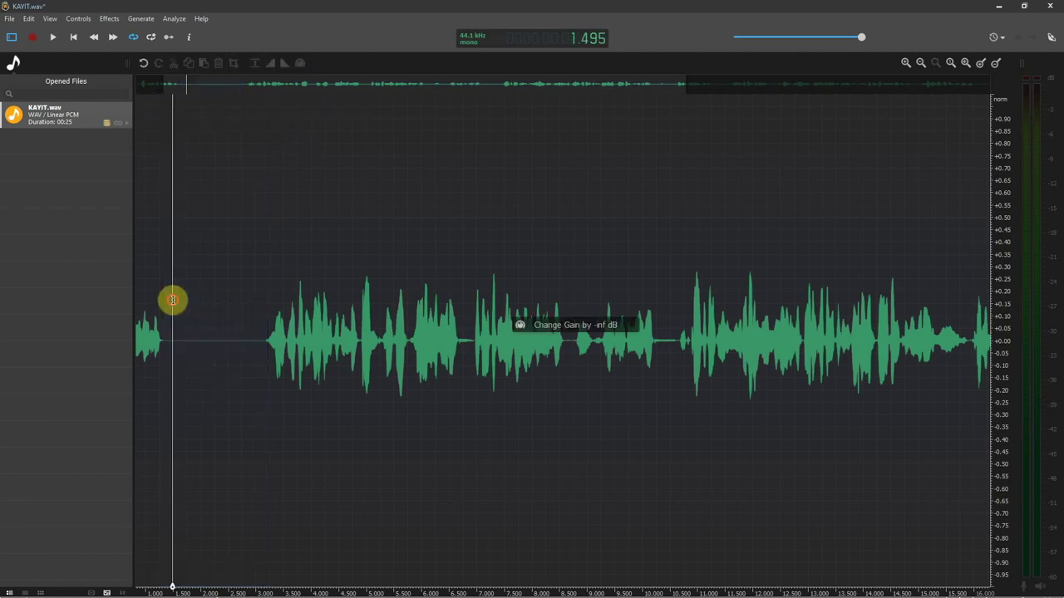
Step: Play the recording from the beginning through the silenced section, then stop playback
click(73, 36)
key(space)
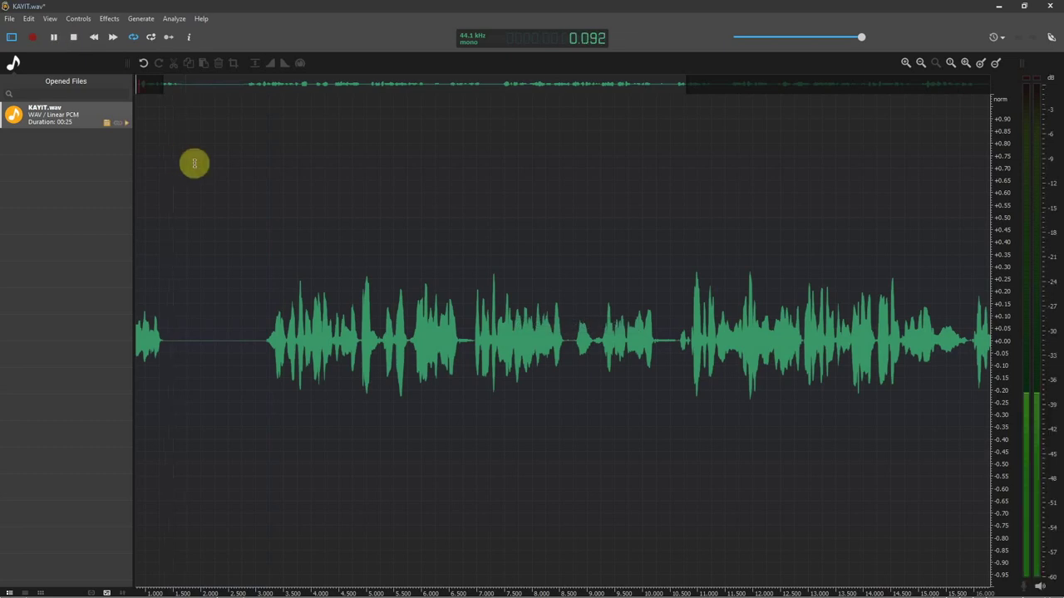
scroll(238, 235, down, 3)
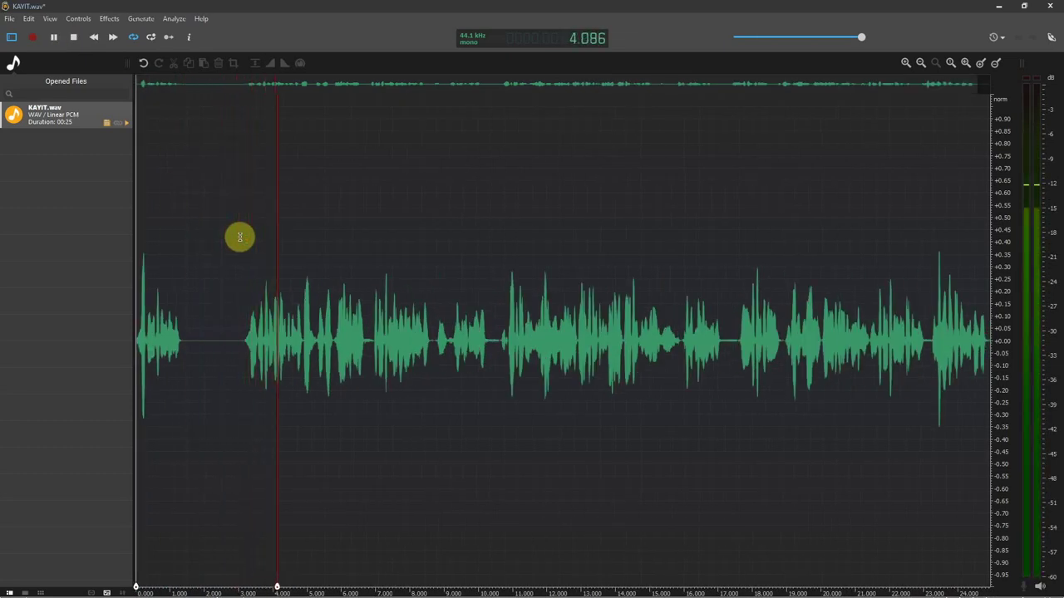
key(space)
Step: Undo the silencing of the breath sound and place the cursor at 4.476 s
key(ctrl+z)
click(291, 262)
click(337, 281)
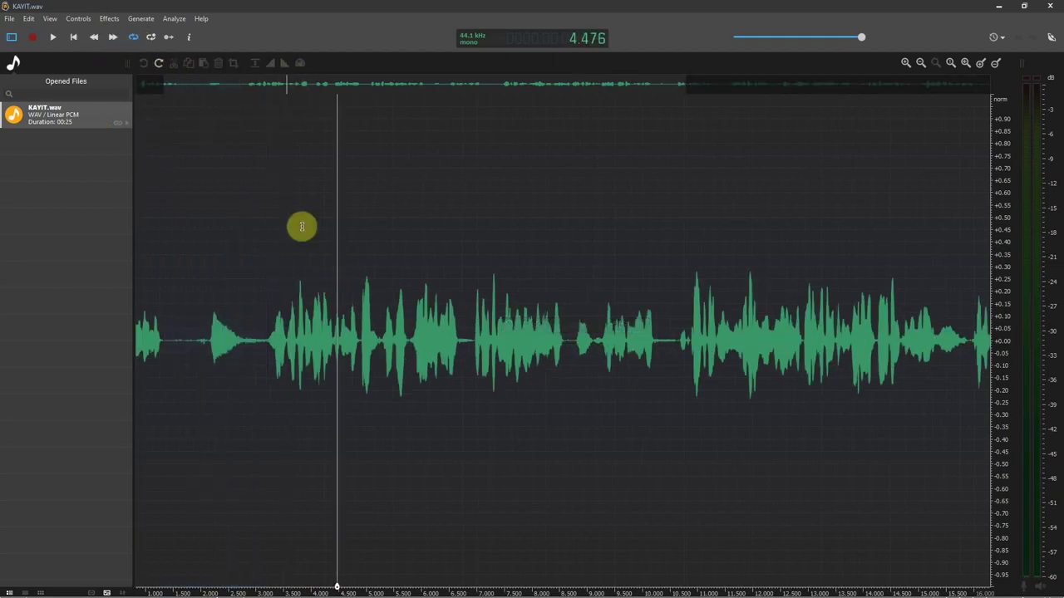
Step: Place the cursor at 10.680 s before the middle phrase and play briefly from there, stopping playback after a moment
click(71, 37)
scroll(343, 231, down, 2)
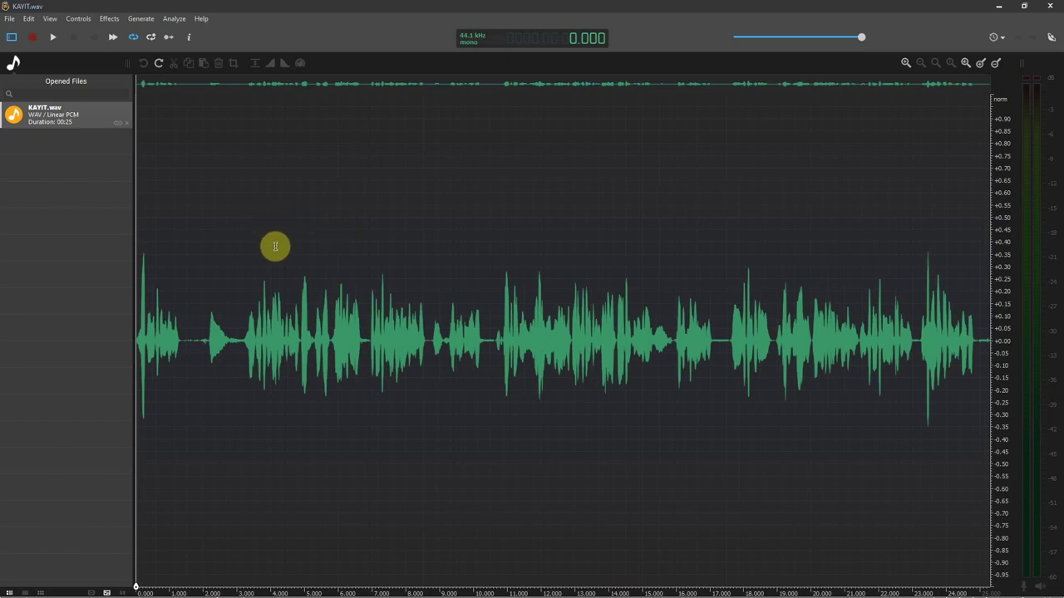
scroll(181, 319, up, 1)
click(192, 313)
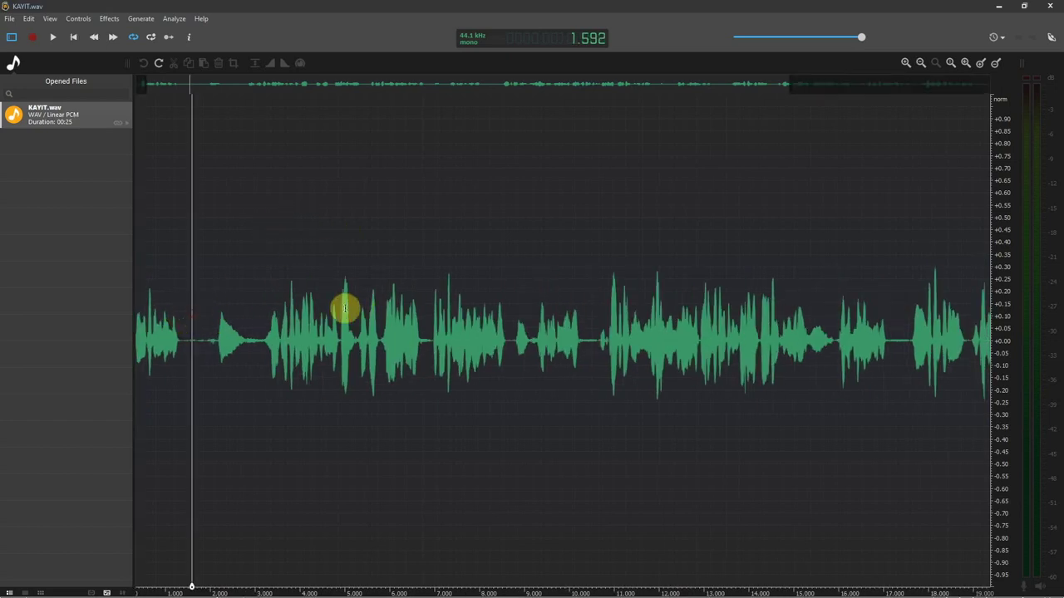
click(599, 308)
key(space)
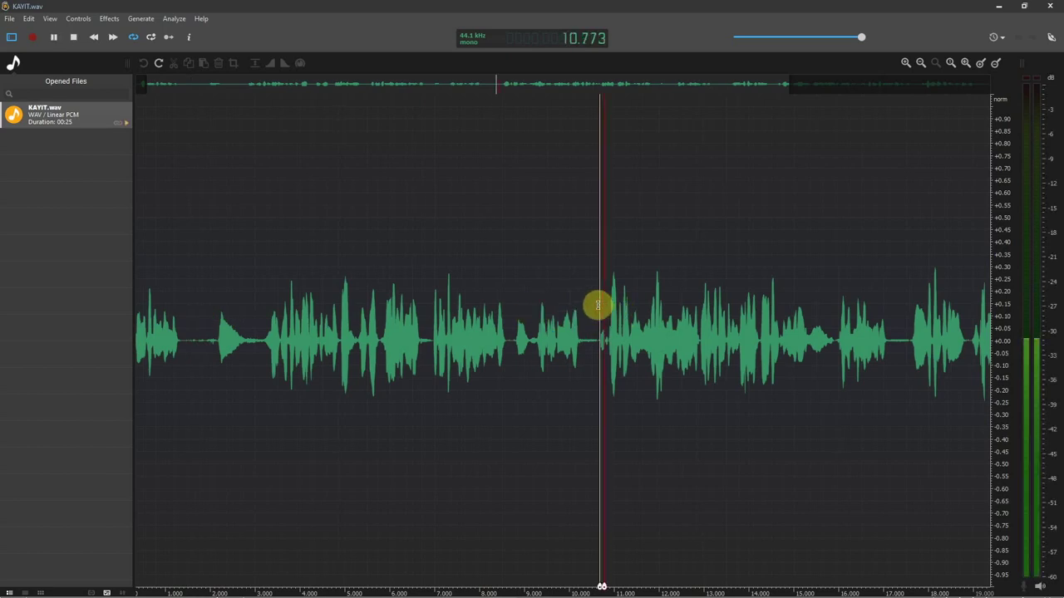
key(space)
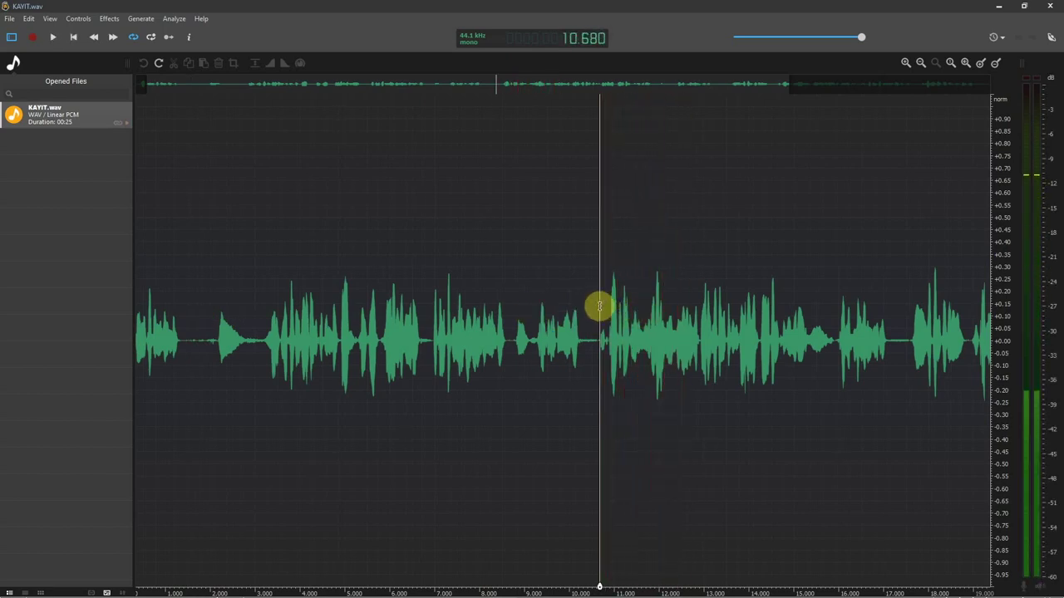
Step: Select the range from about 10.67 to 12.902 s and apply Fade In to it three times
drag(598, 304, 701, 312)
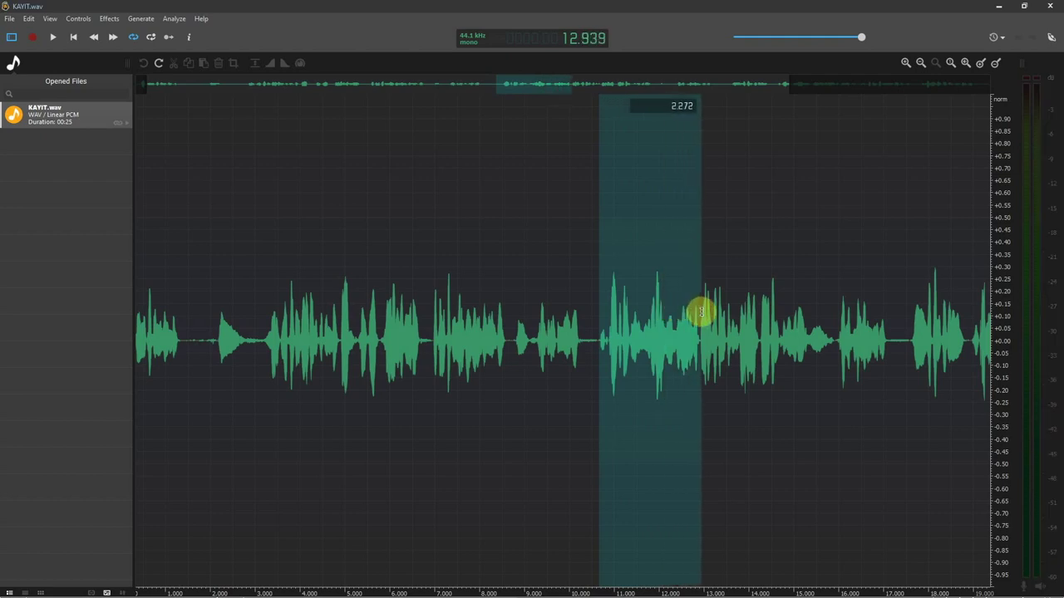
drag(700, 312, 700, 311)
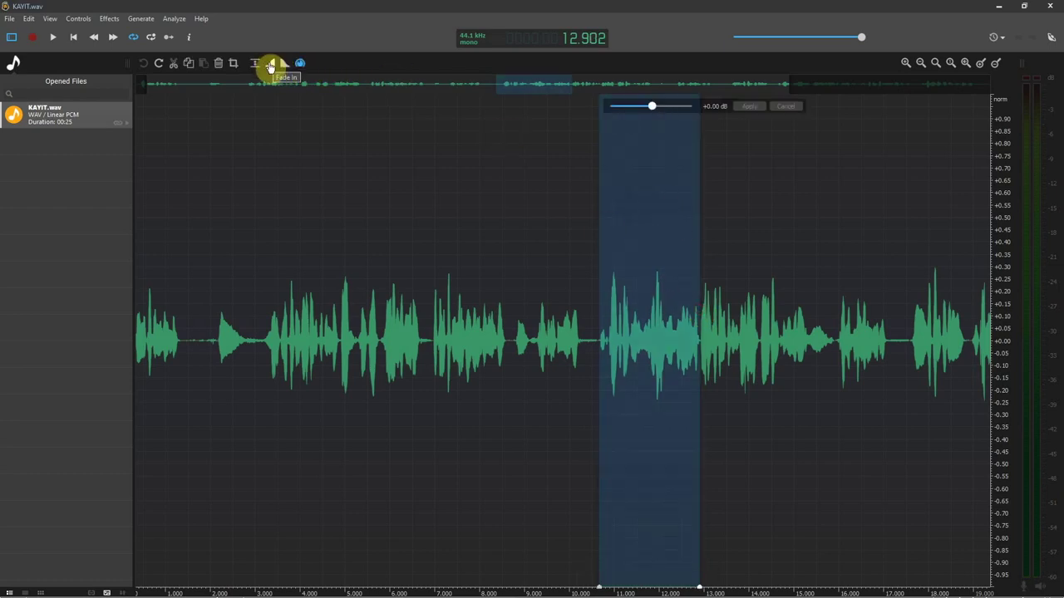
click(270, 67)
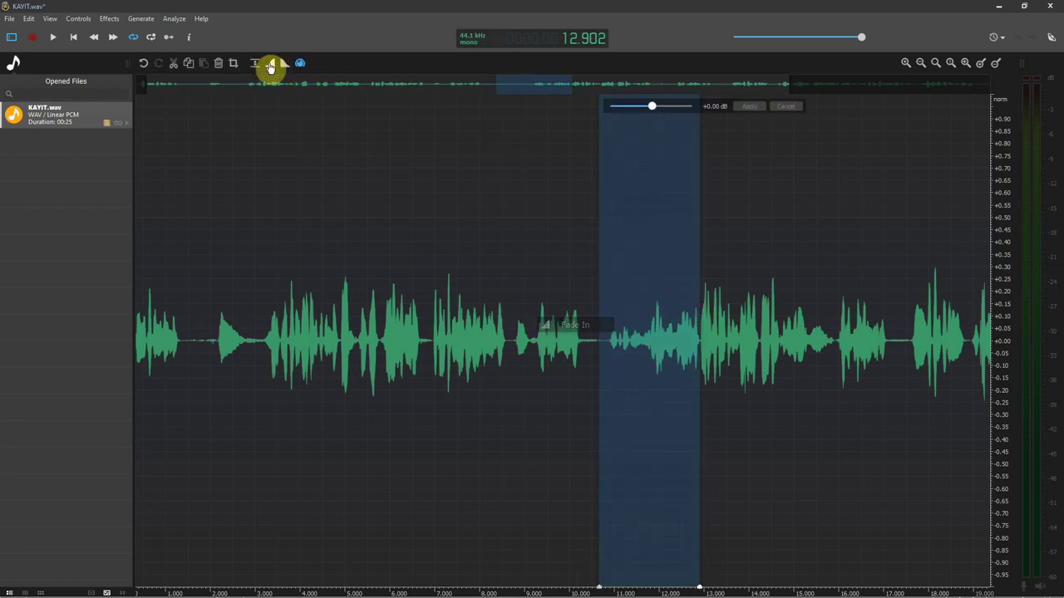
click(270, 67)
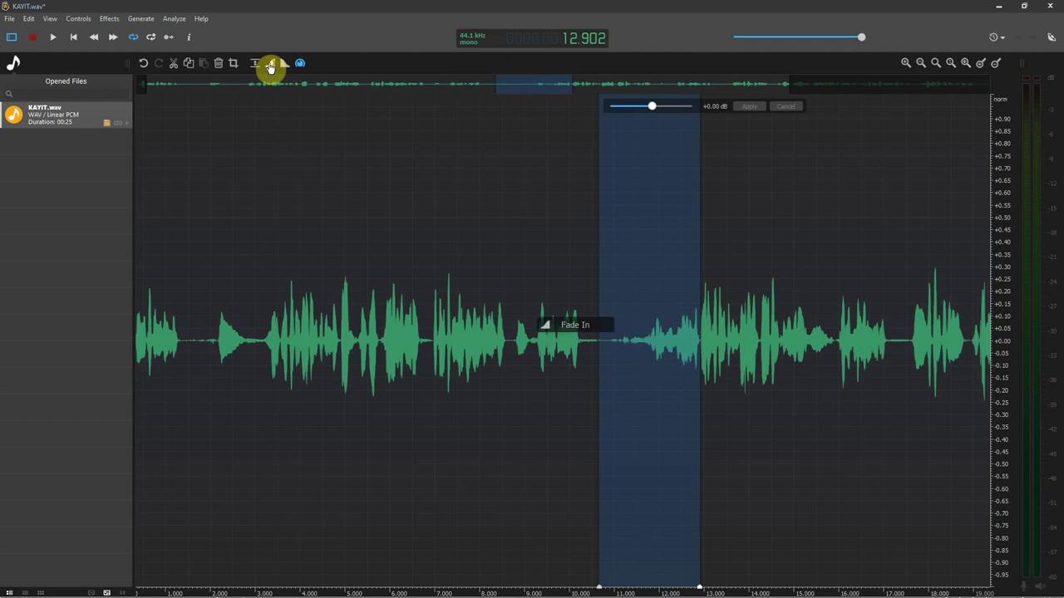
click(270, 67)
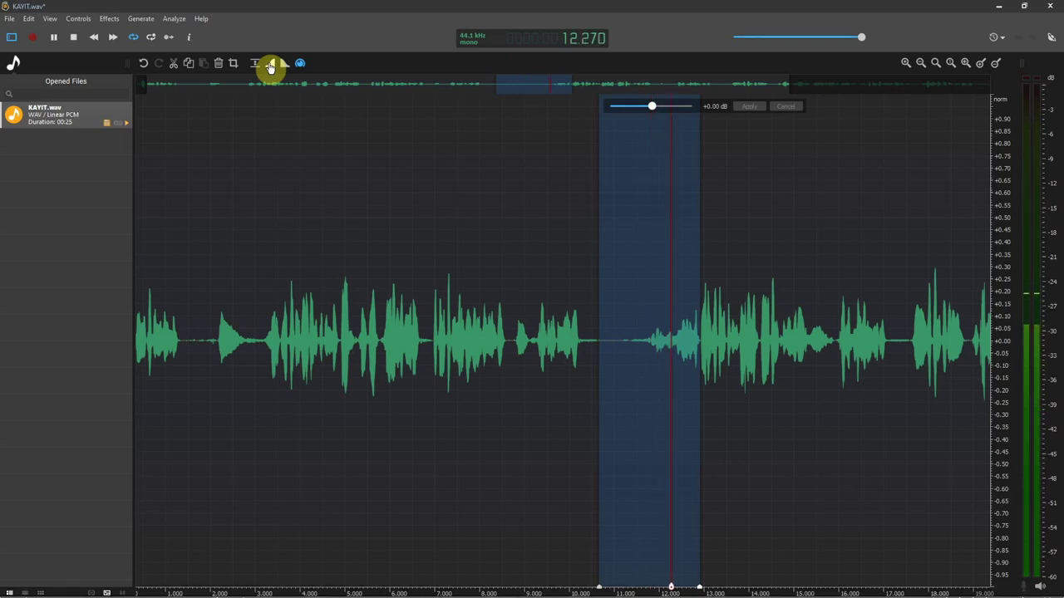
Step: Undo all the fade-ins on the selected range and place the cursor at 16.619 s
key(ctrl+z)
key(ctrl+z)
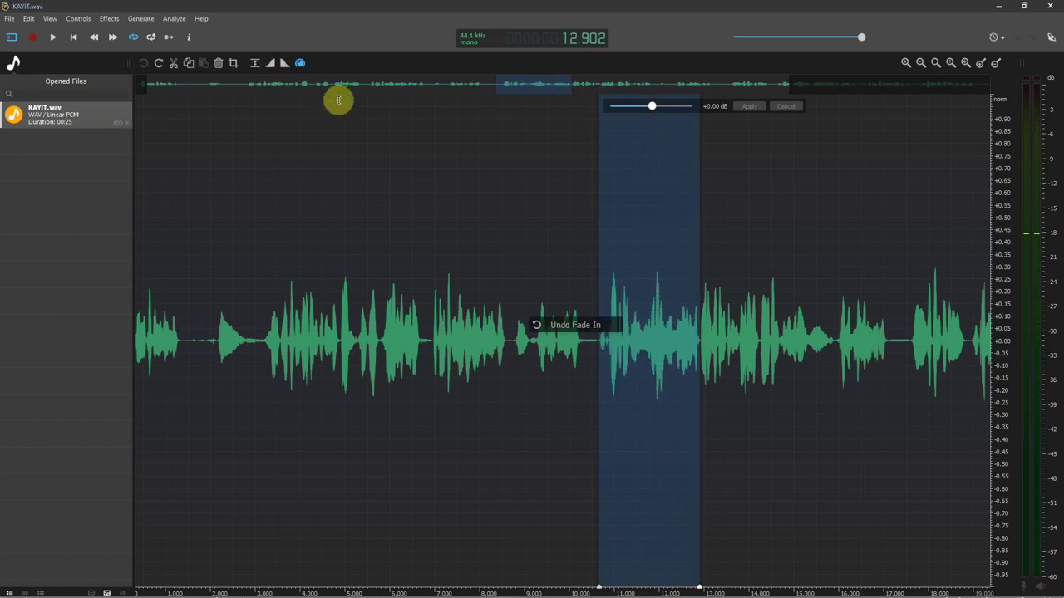
click(867, 268)
Step: Select the final phrase up to the file's end at 25.286 s, apply Fade Out and play the selection
scroll(855, 275, down, 3)
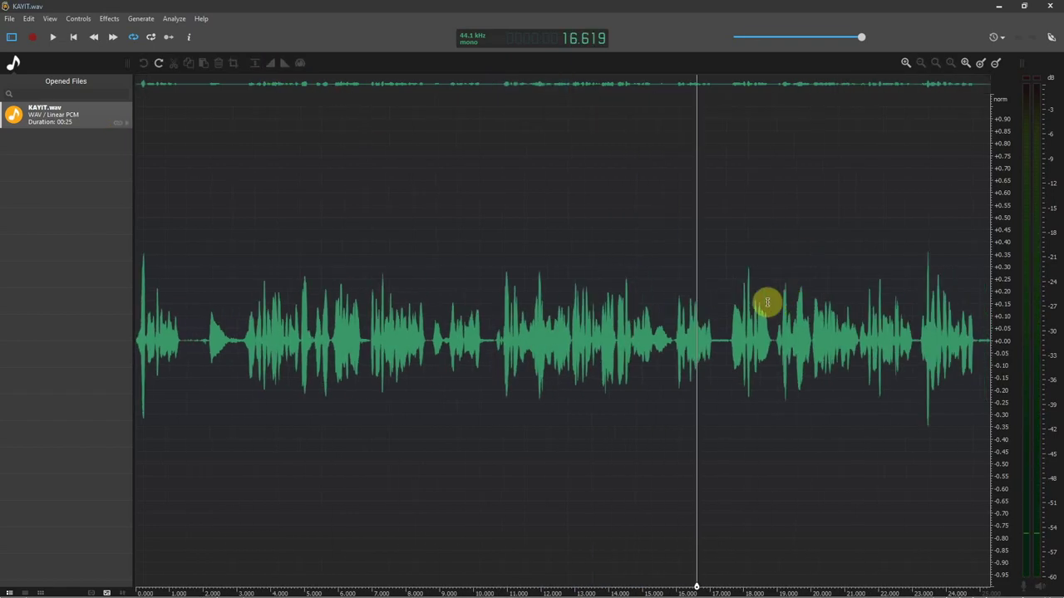
drag(920, 305, 996, 304)
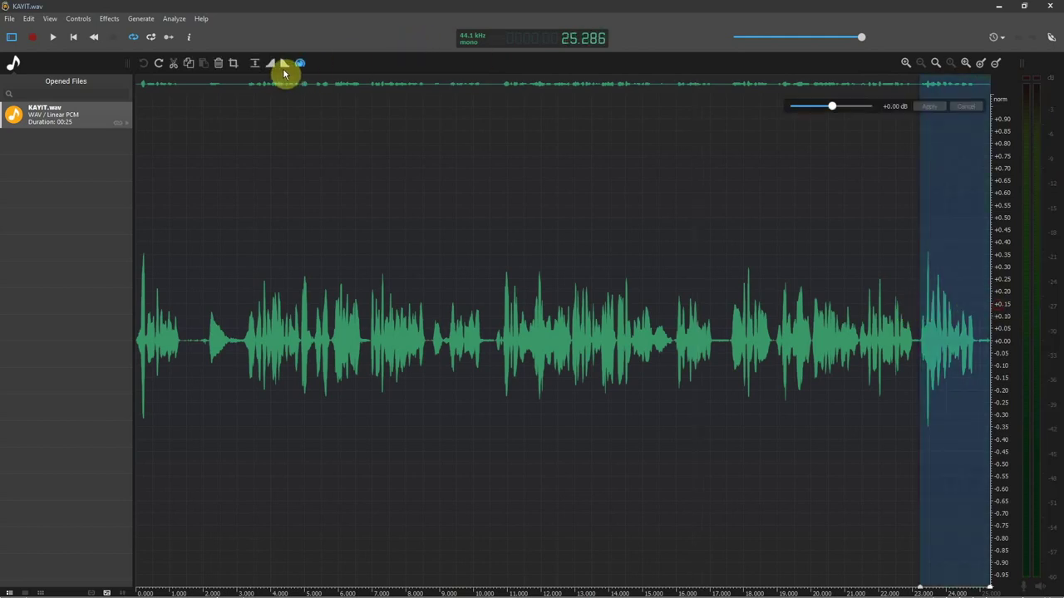
click(283, 67)
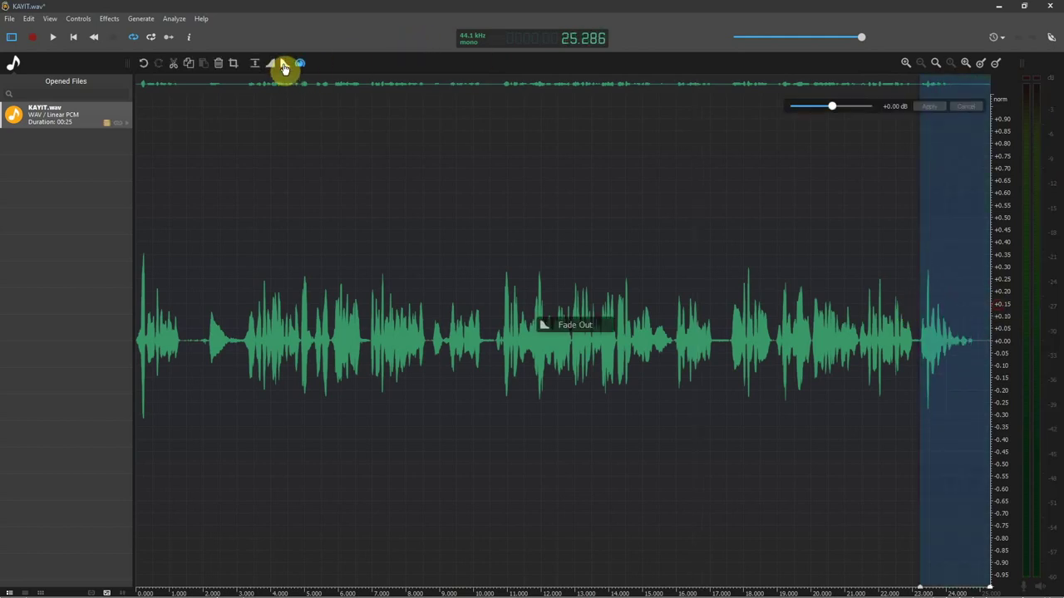
key(space)
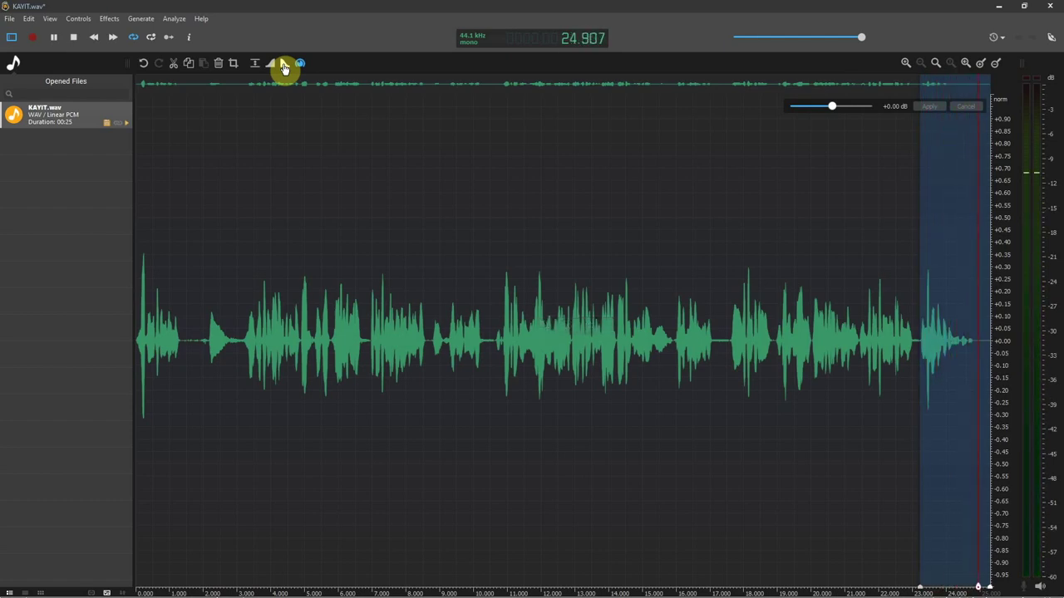
Step: Undo the fade-out on the final phrase and return the cursor to the beginning of the recording
key(ctrl+z)
click(312, 248)
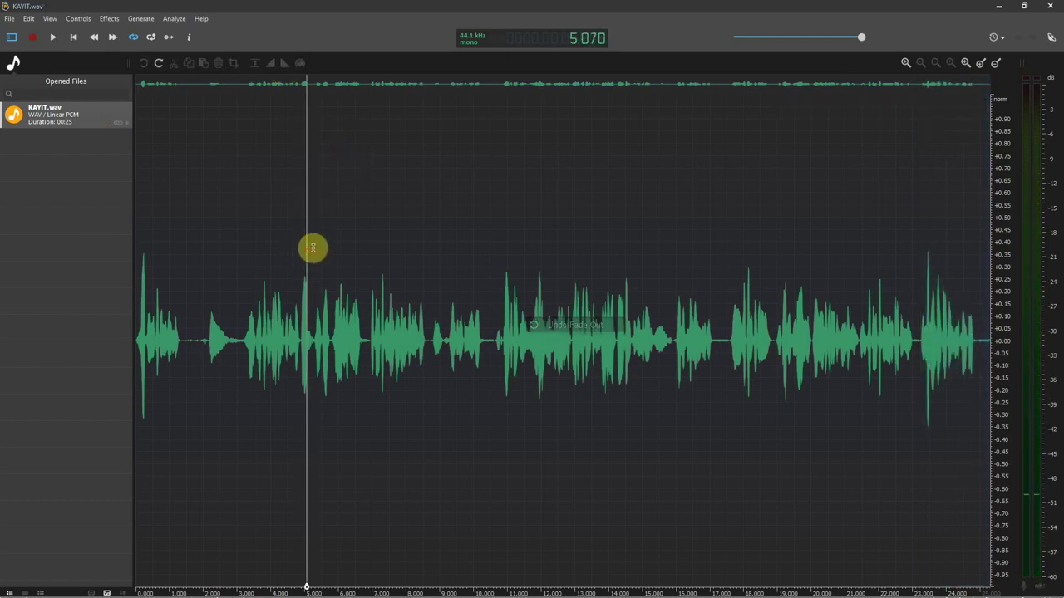
click(73, 36)
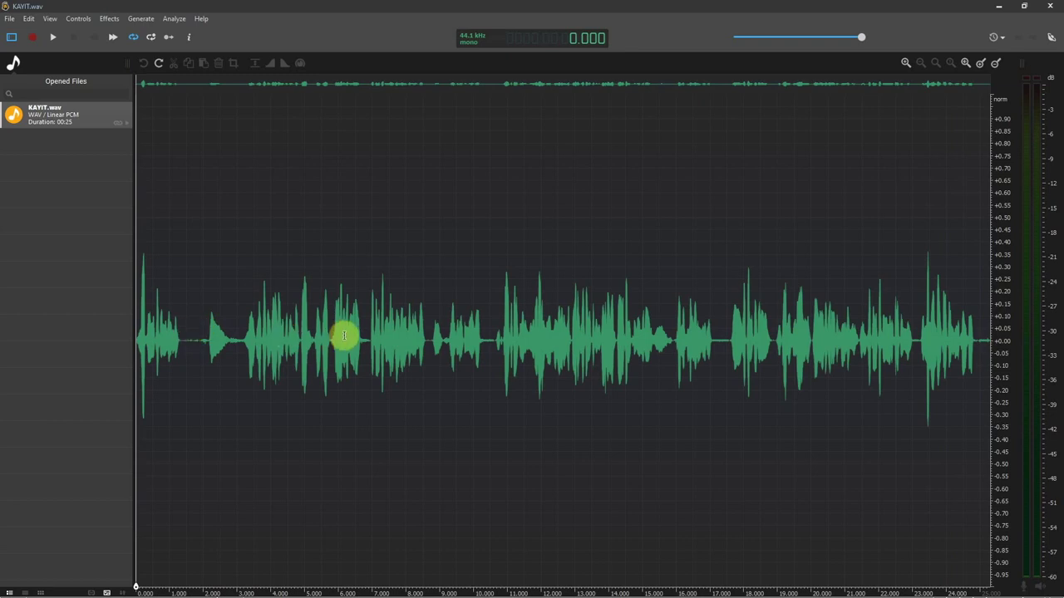
Step: Copy the phrase from 8.713 to 10.337 s, paste it at 17.114 s, and undo the paste
click(429, 331)
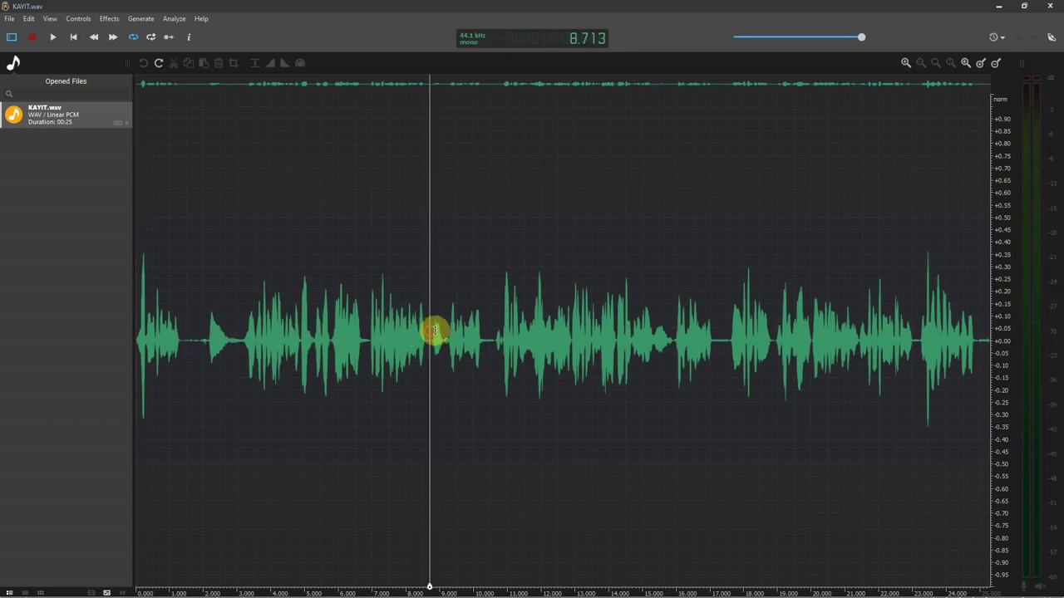
drag(434, 331, 485, 326)
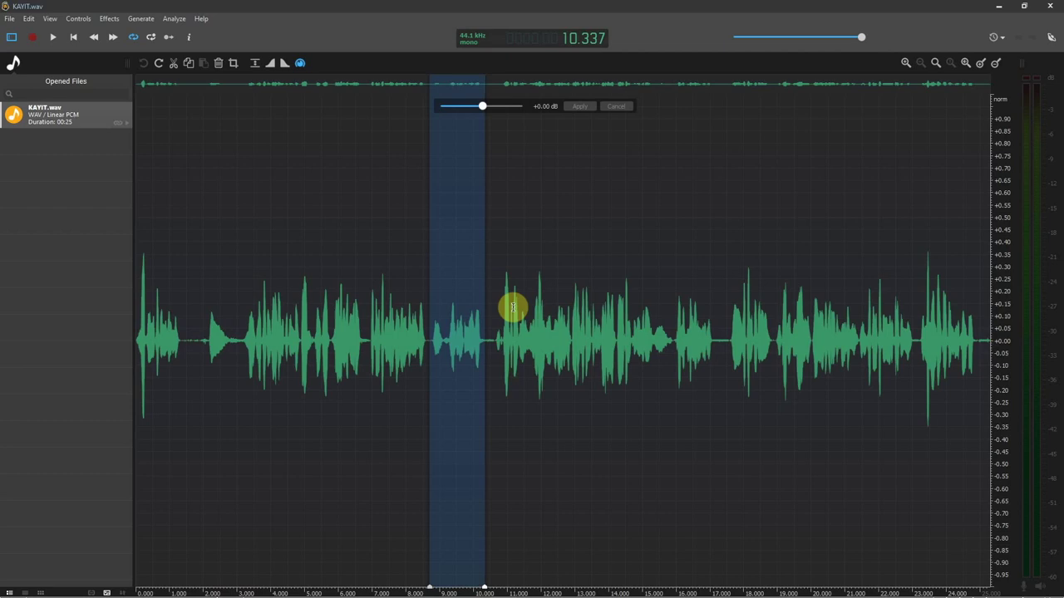
click(712, 300)
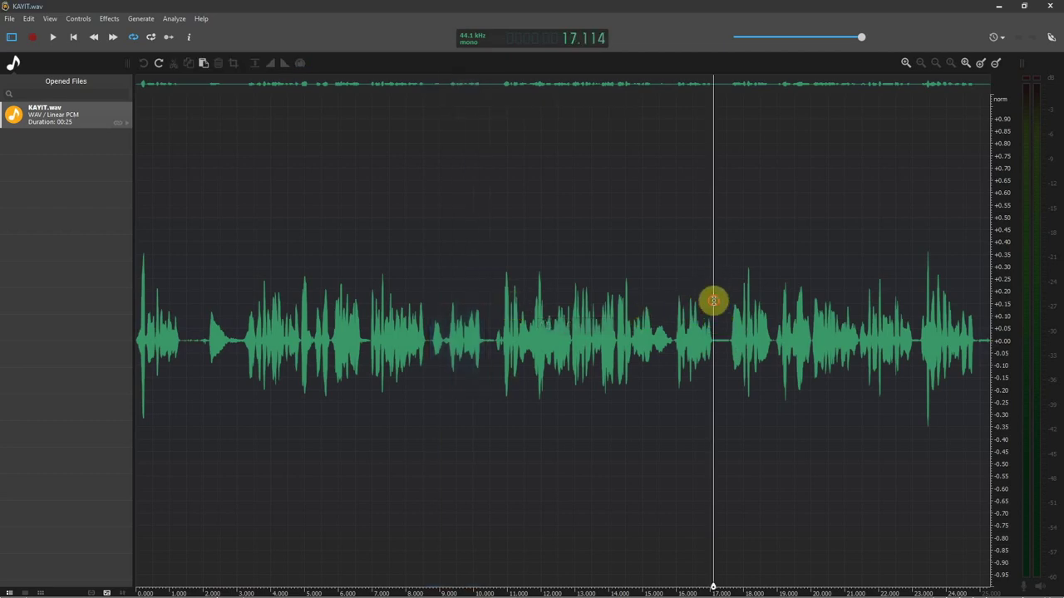
key(ctrl+v)
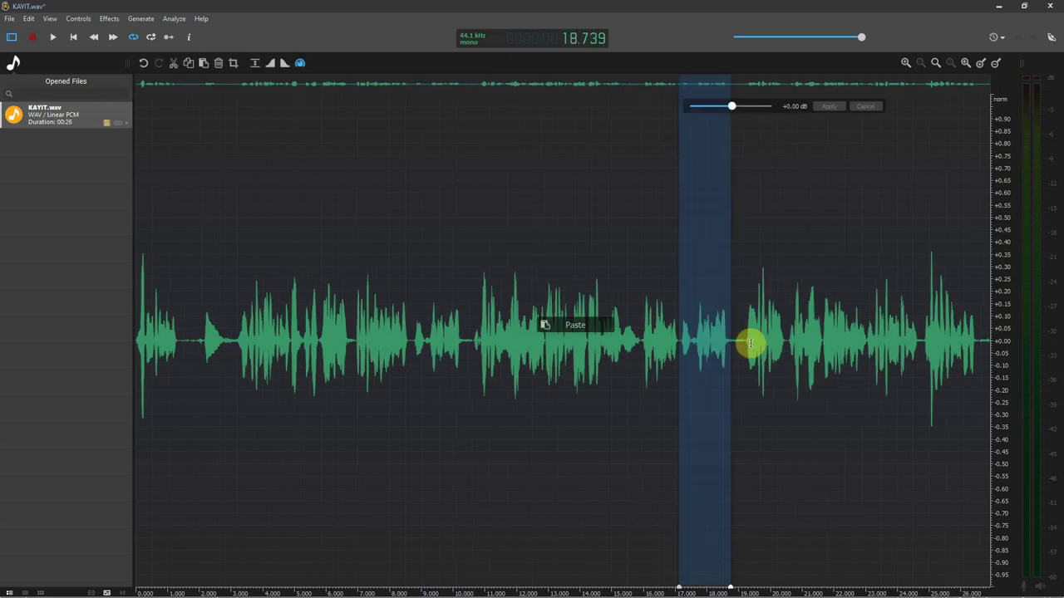
key(ctrl+z)
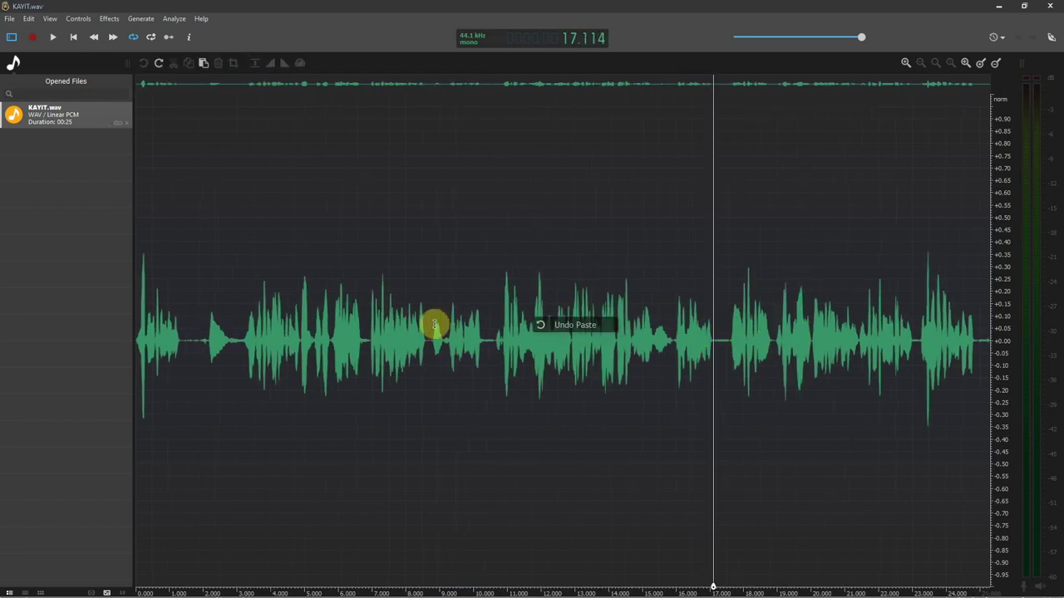
Step: Cut the short phrase starting at 8.811 s and paste it into the pause at 15.307 s
drag(432, 317, 494, 311)
key(ctrl+x)
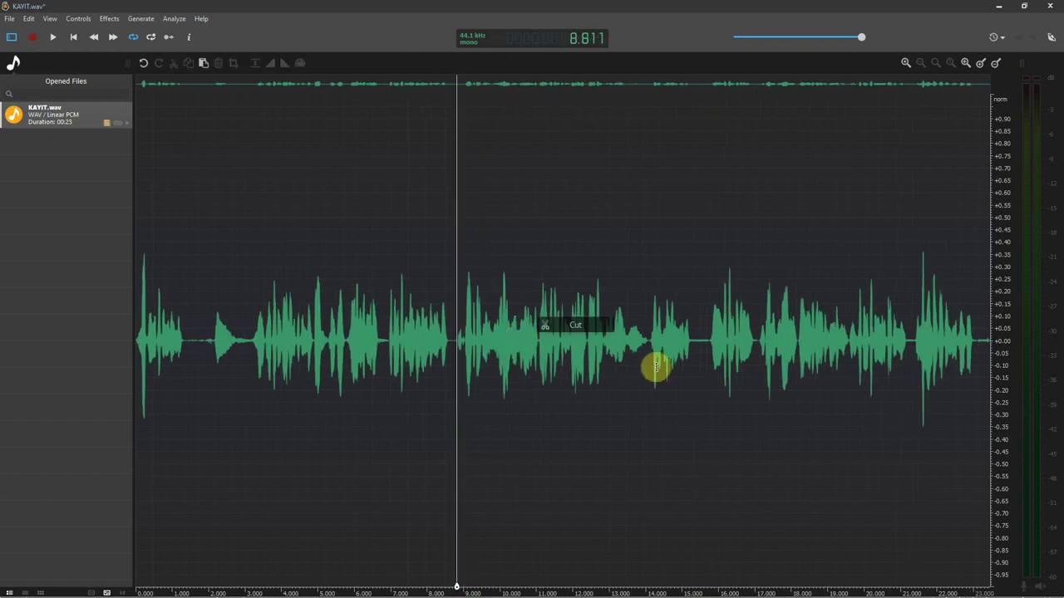
click(693, 319)
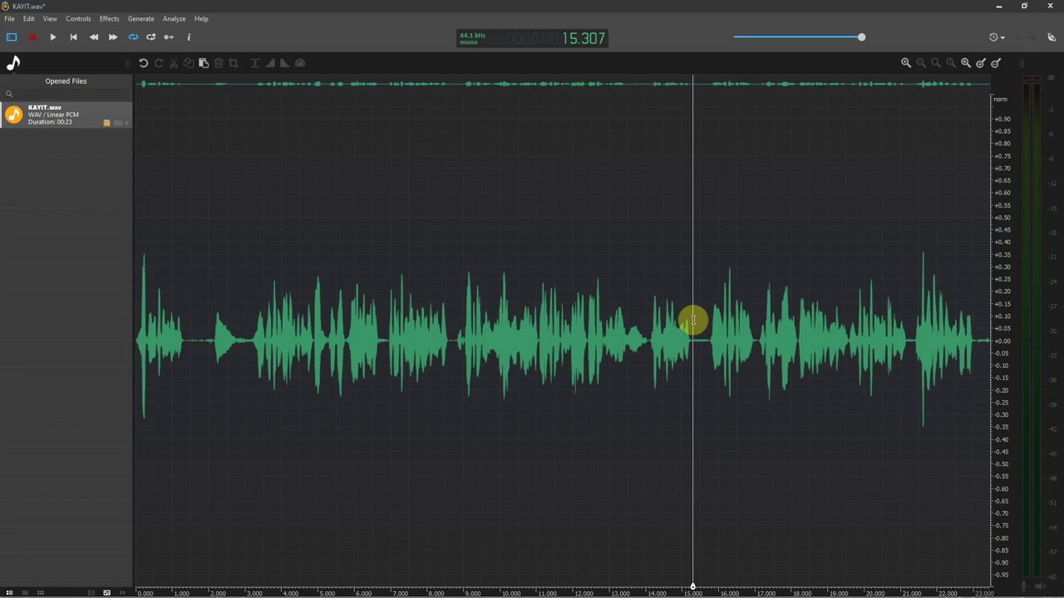
key(ctrl+v)
Step: Undo the paste and the cut of the short phrase, and place the cursor at 10.124 s
key(ctrl+z)
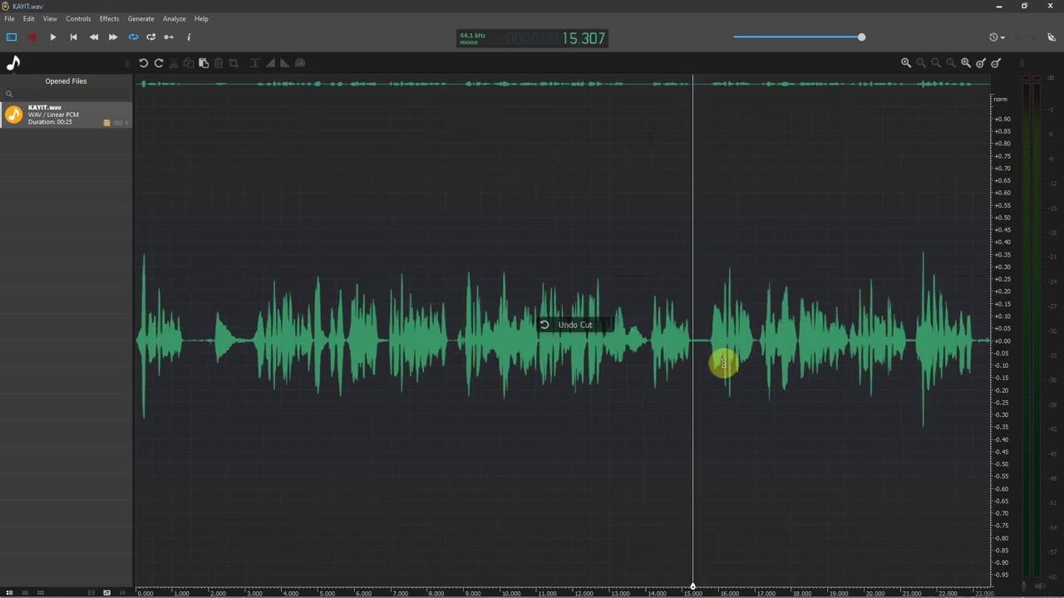
key(ctrl+z)
click(479, 305)
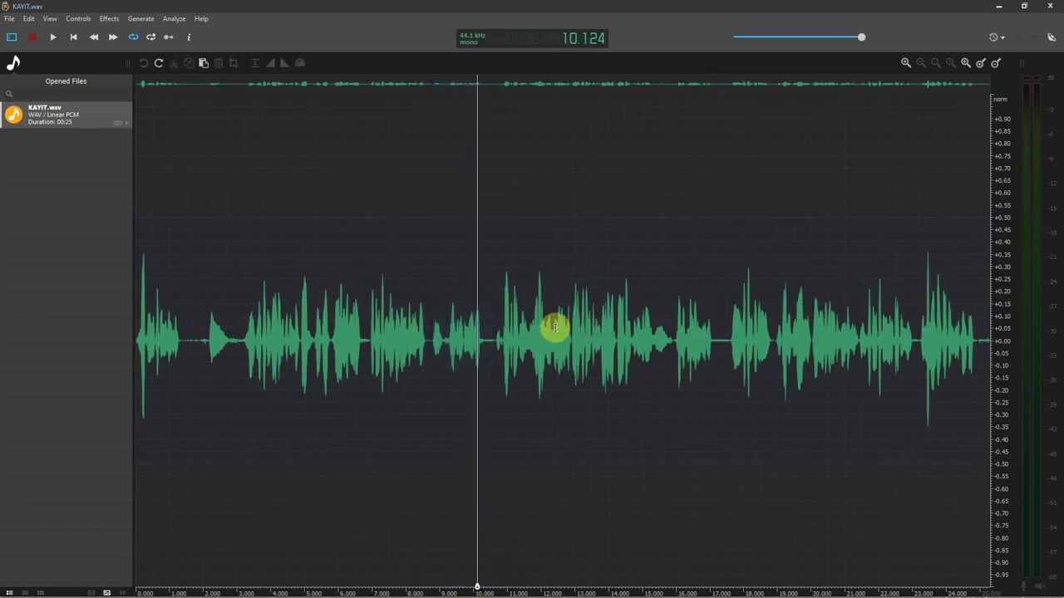
Step: Place the cursor precisely at 8.809 s, just before the short sound that follows the pause
scroll(420, 305, up, 1)
click(419, 303)
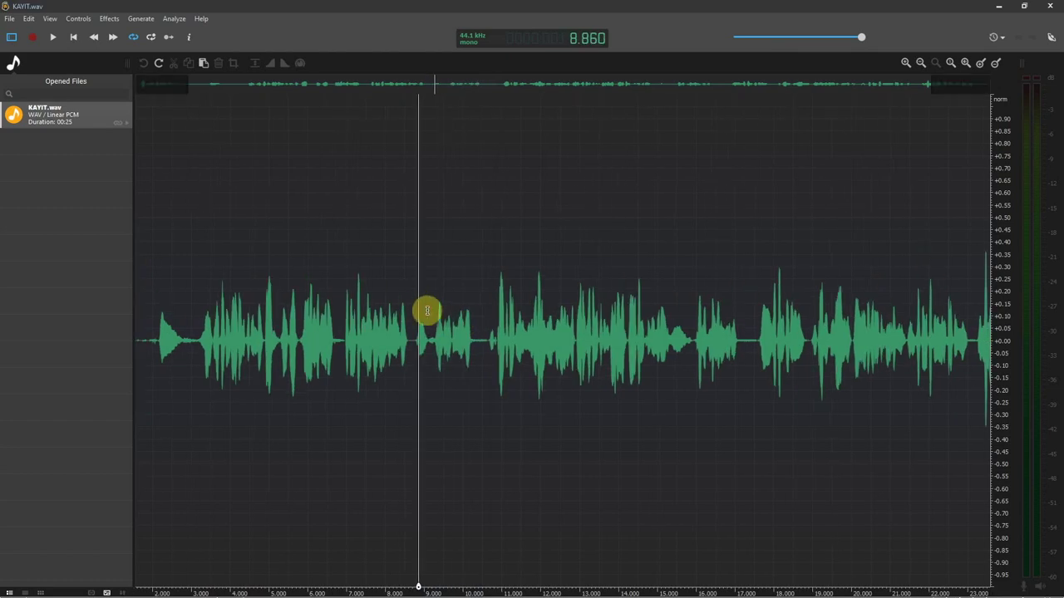
scroll(427, 311, up, 4)
click(408, 315)
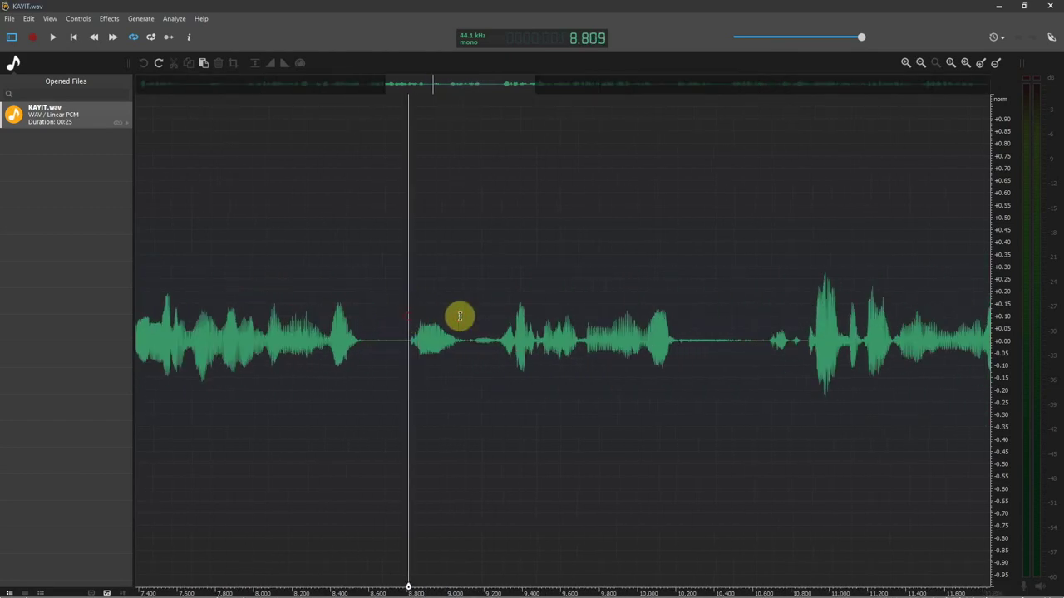
scroll(459, 316, down, 4)
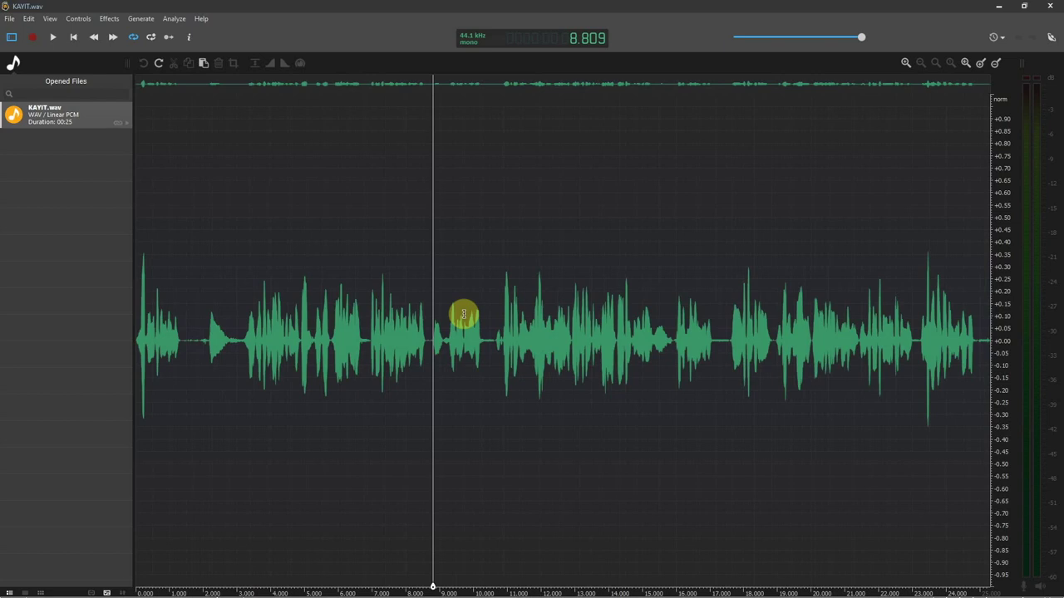
Step: Return the playback cursor to the beginning of the recording
click(333, 318)
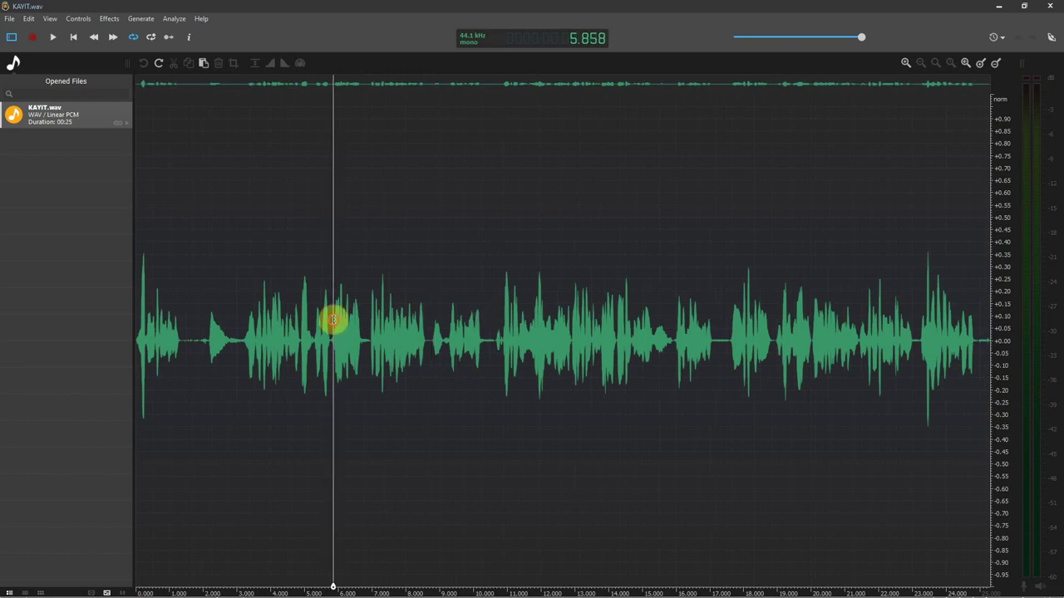
click(244, 315)
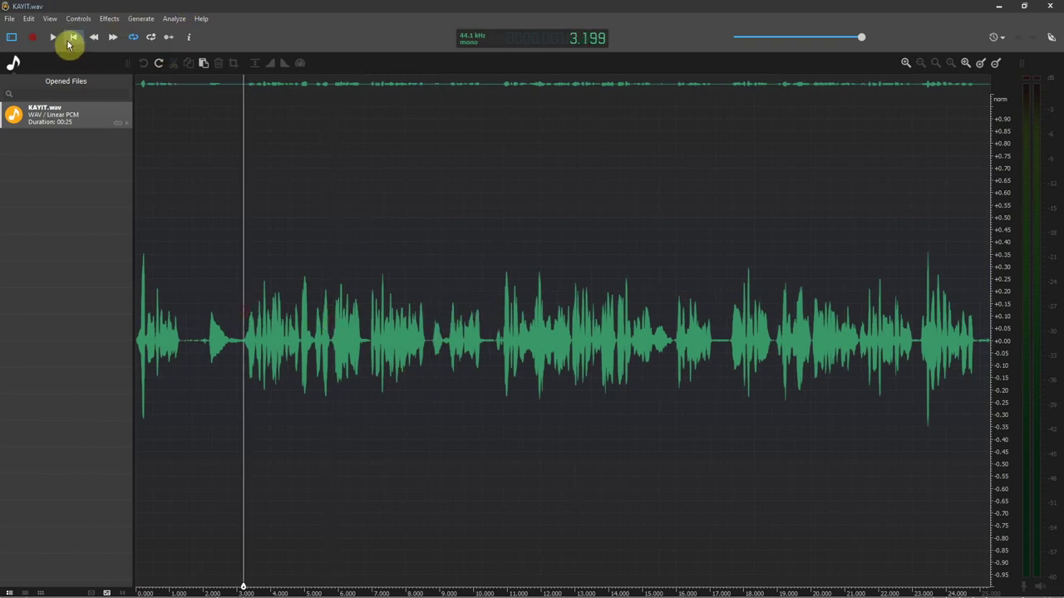
click(70, 45)
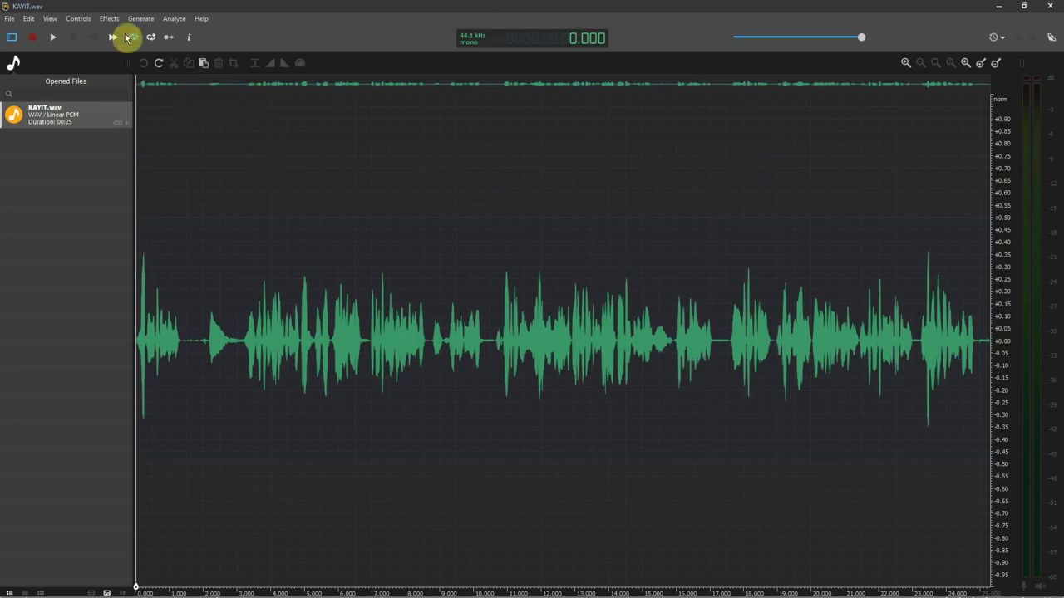
Step: Switch the level meter to Mini Level Meter and play the recording from the beginning
click(46, 21)
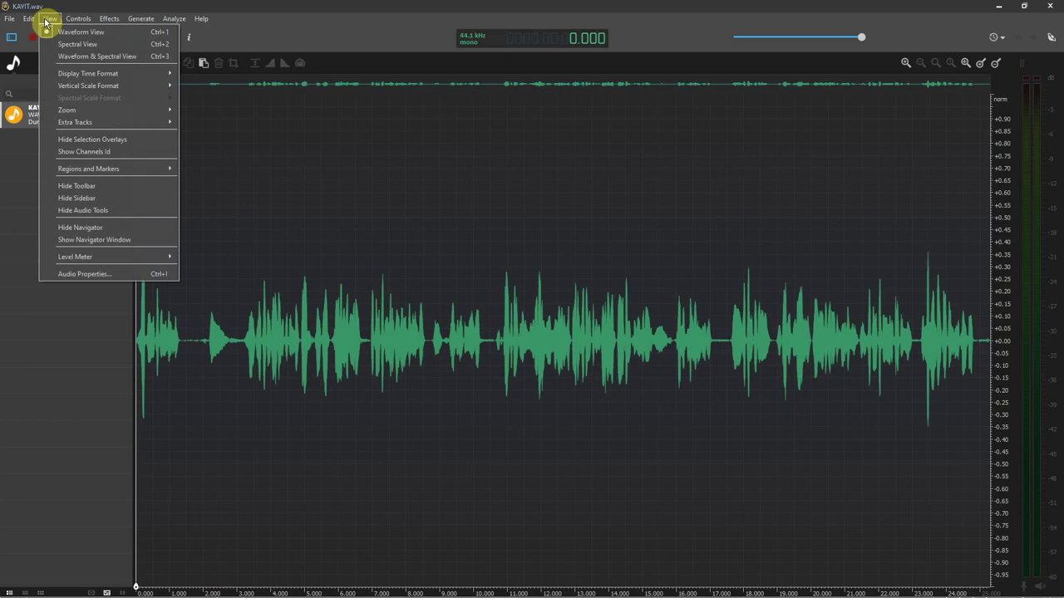
mouse_move(135, 257)
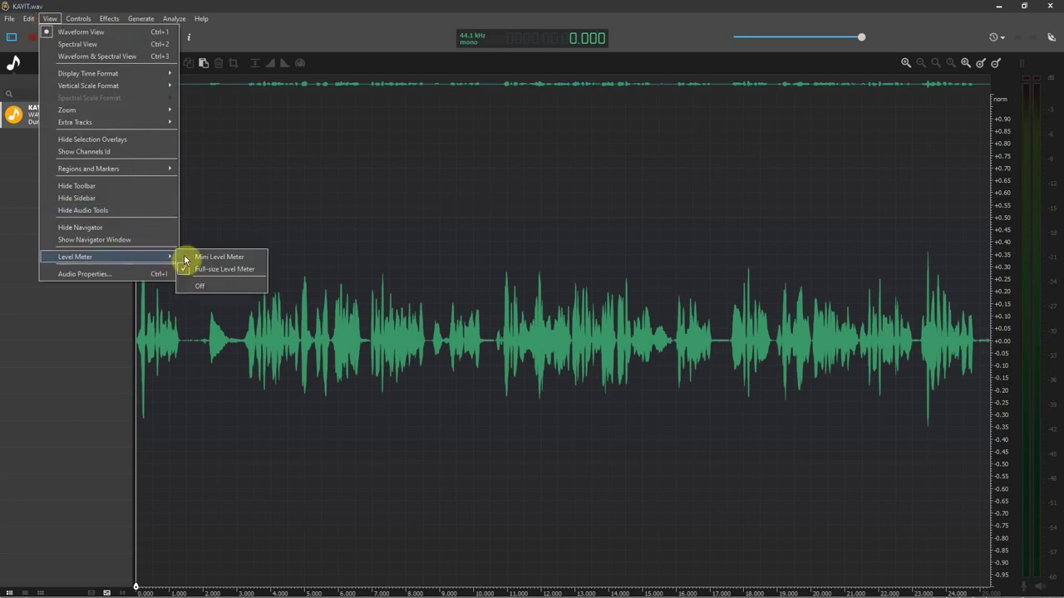
click(193, 257)
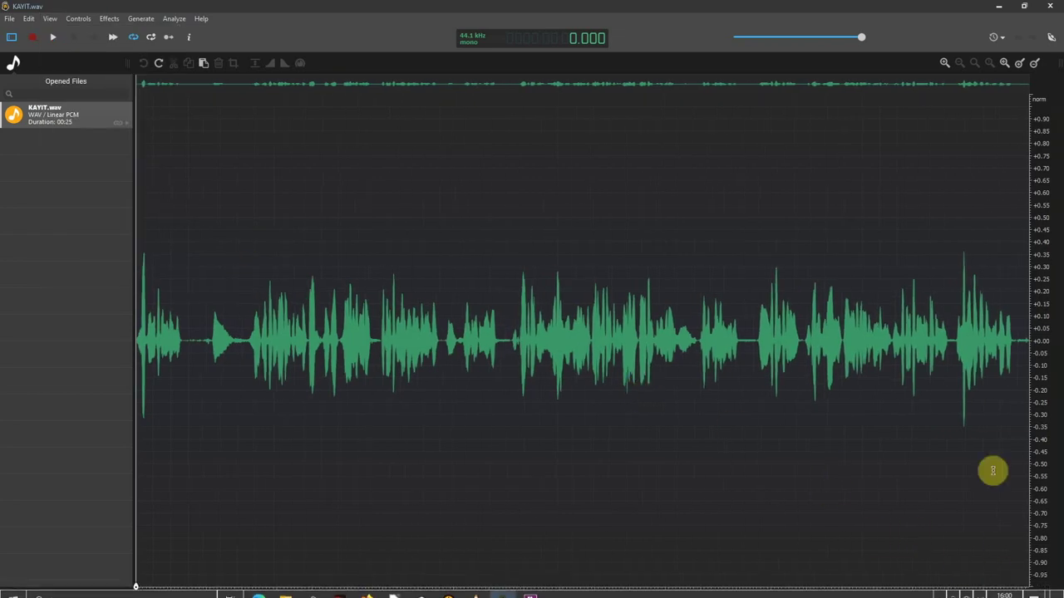
key(space)
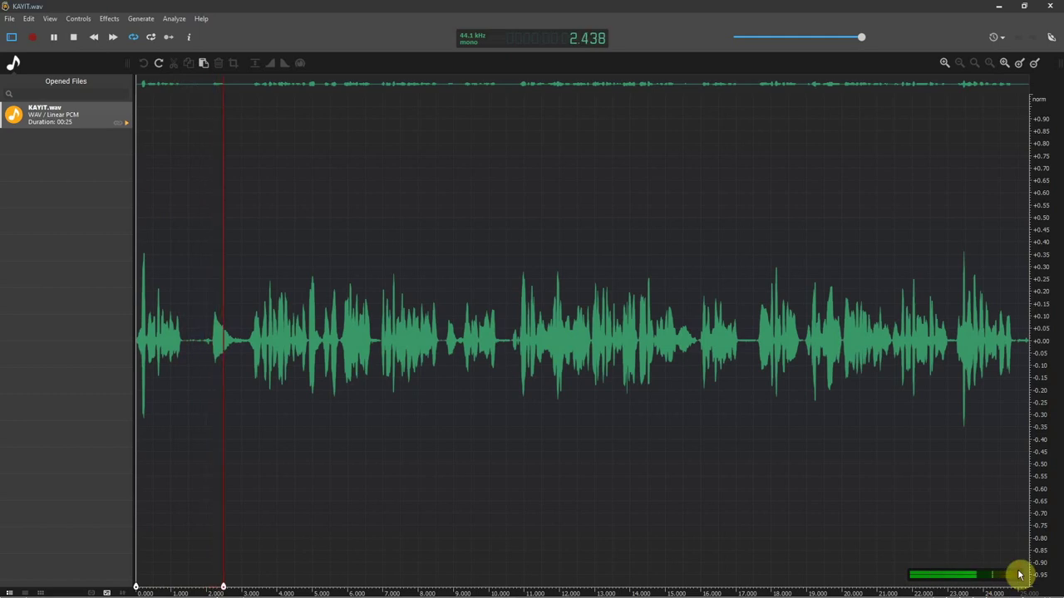
Step: Switch the level meter to Full-size Level Meter and play the recording from the beginning, stopping after a few seconds
key(space)
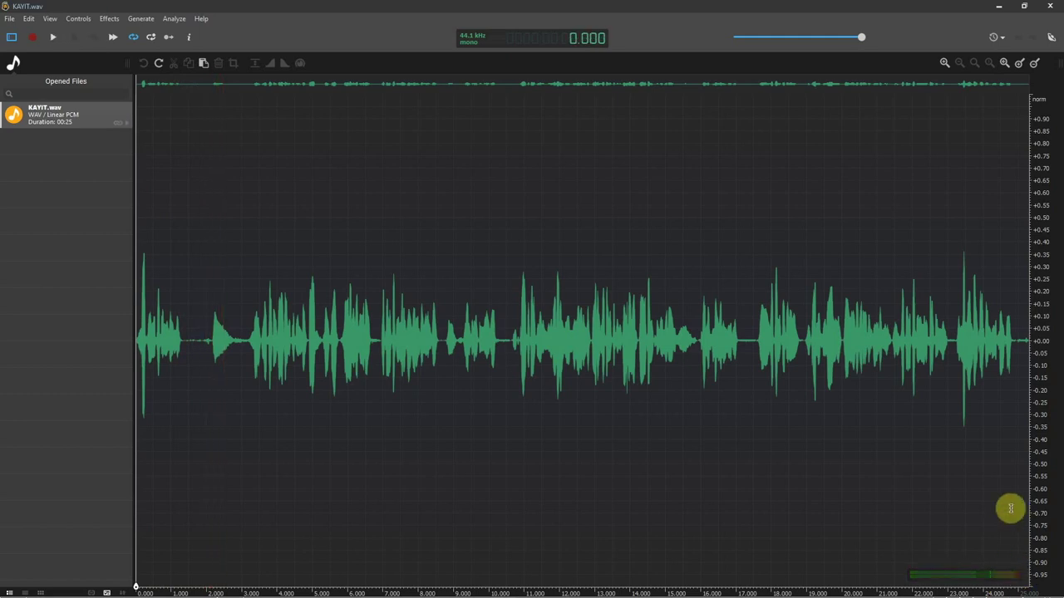
click(50, 19)
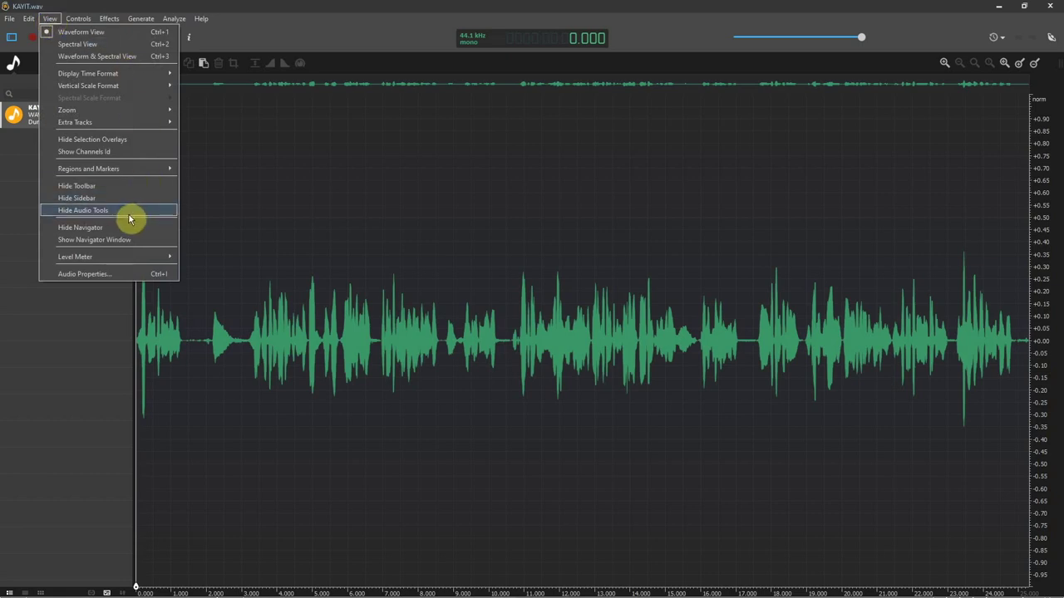
mouse_move(124, 257)
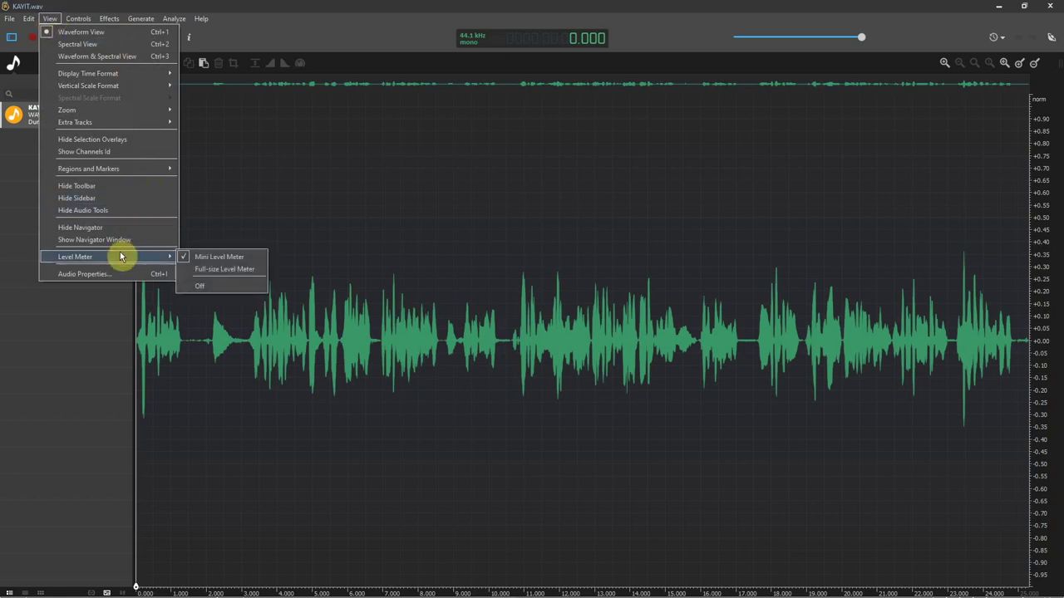
click(201, 269)
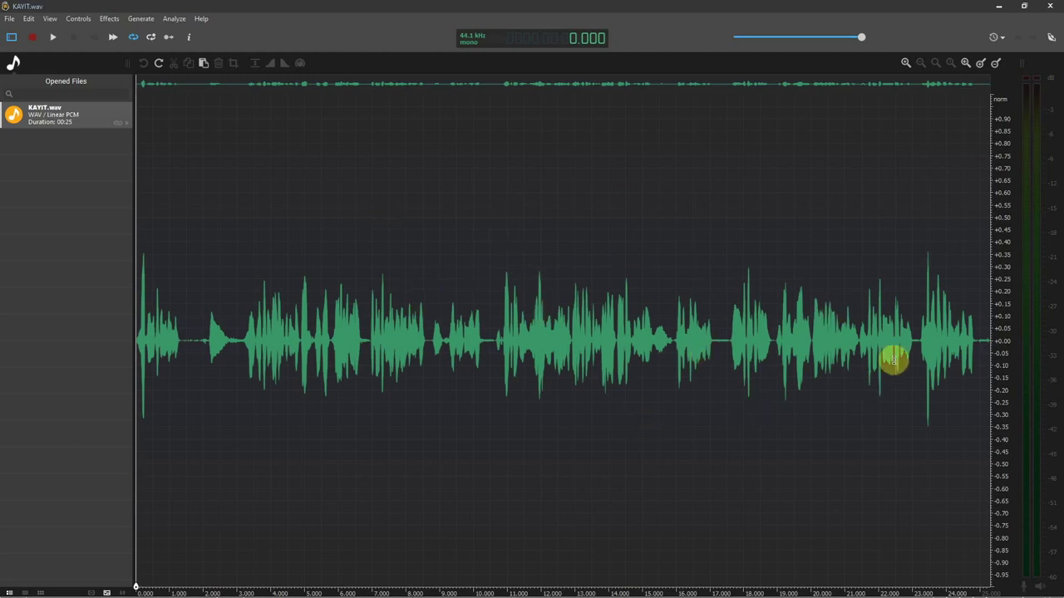
key(space)
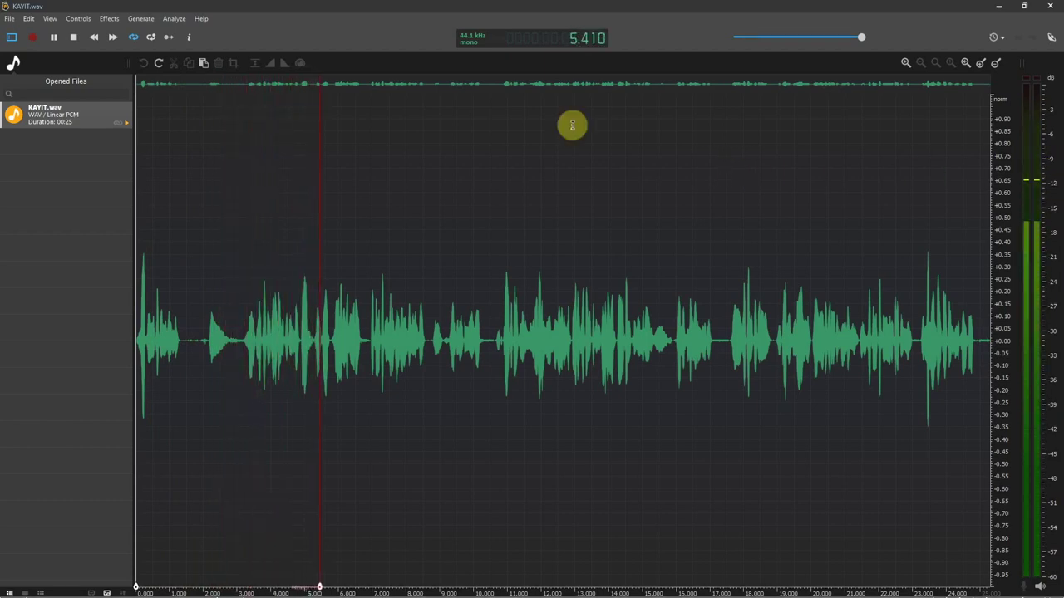
click(74, 38)
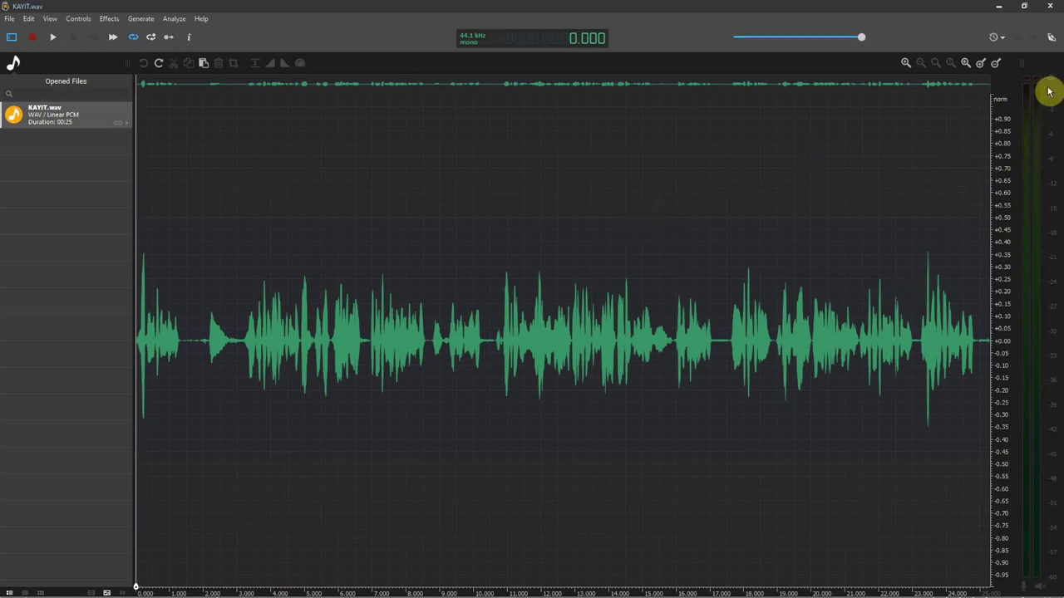
Step: Place the cursor at 23.448 s on the tall peak near the end of the recording and briefly play from there
click(924, 256)
scroll(930, 285, up, 2)
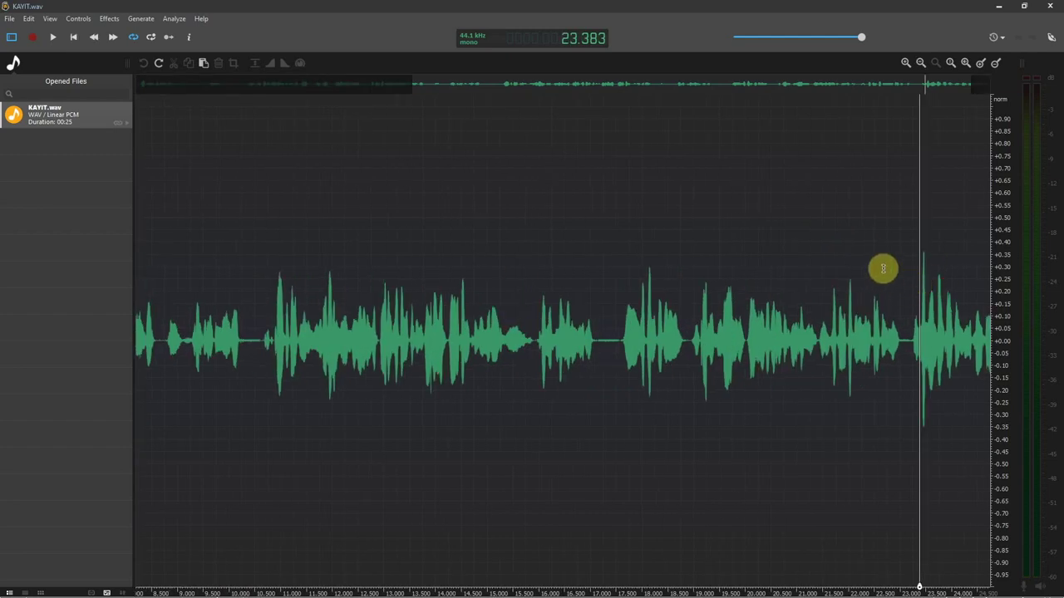
click(883, 269)
scroll(919, 290, down, 2)
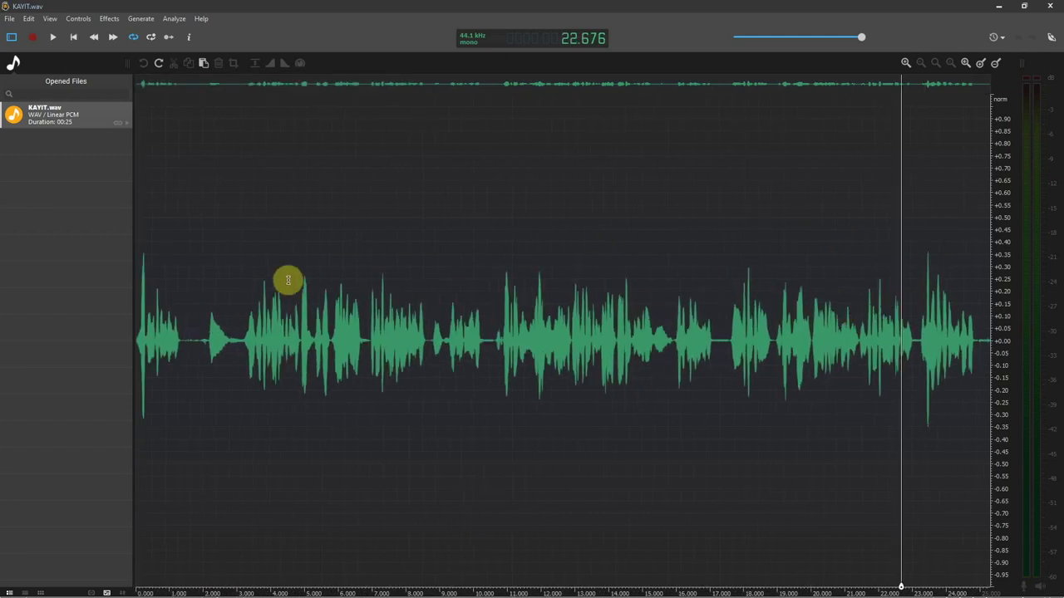
click(927, 276)
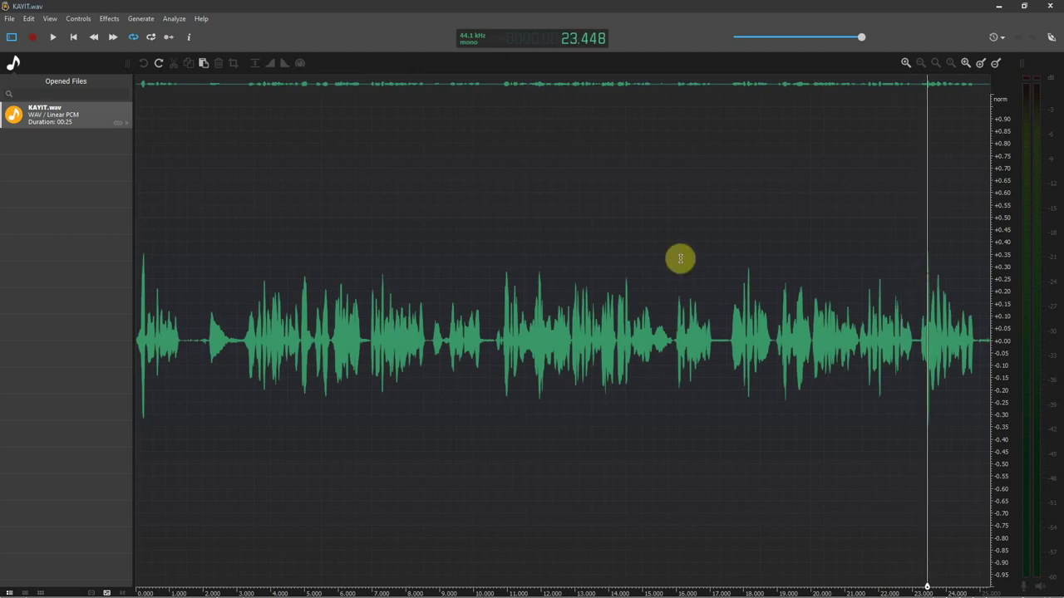
key(space)
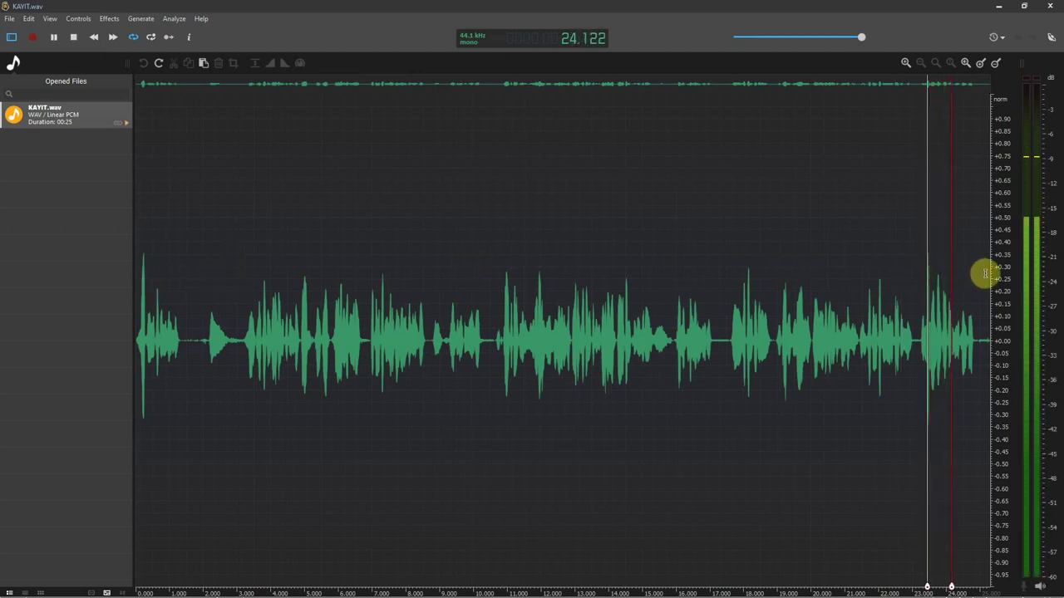
key(space)
Step: Place the cursor at 23.186 s, just before the last tall peak, and briefly play that passage
click(921, 286)
scroll(920, 299, up, 1)
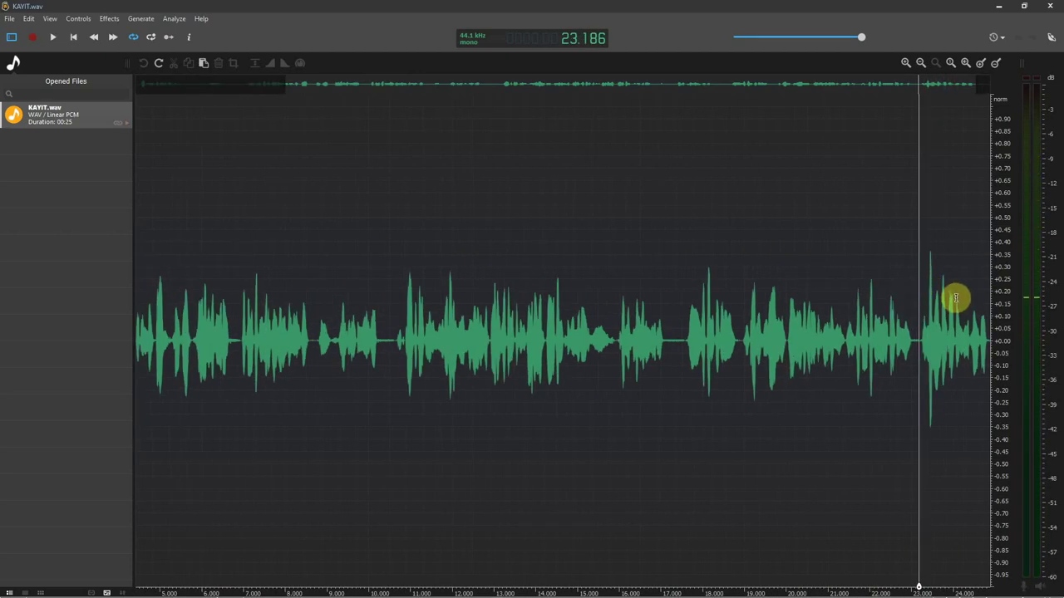
key(space)
key(space)
Step: Examine the last tall peak up close with the cursor at 23.460 s, and return to the full waveform
click(930, 291)
scroll(935, 299, up, 4)
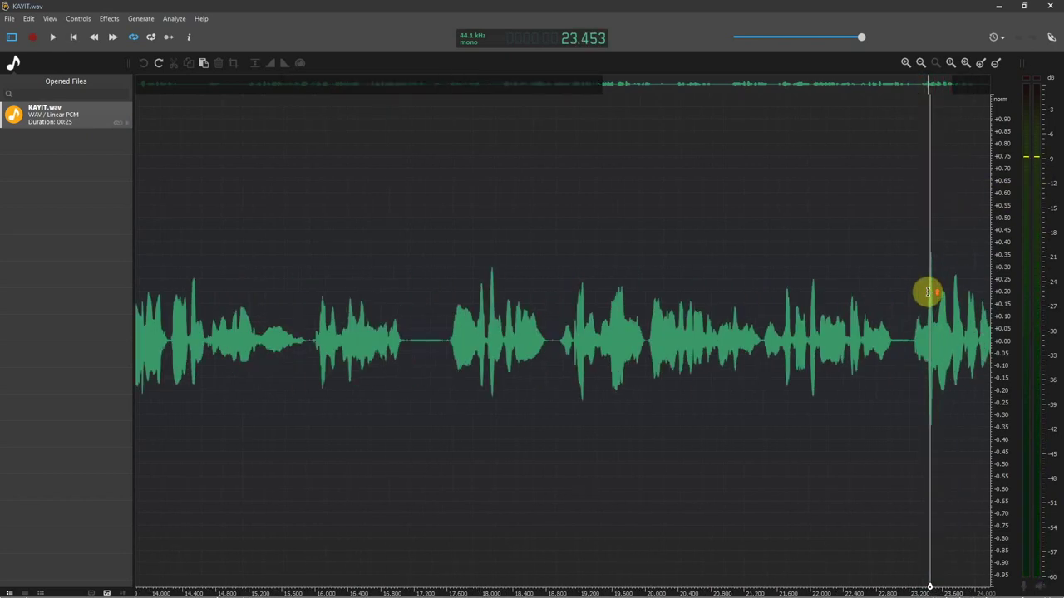
scroll(942, 306, up, 3)
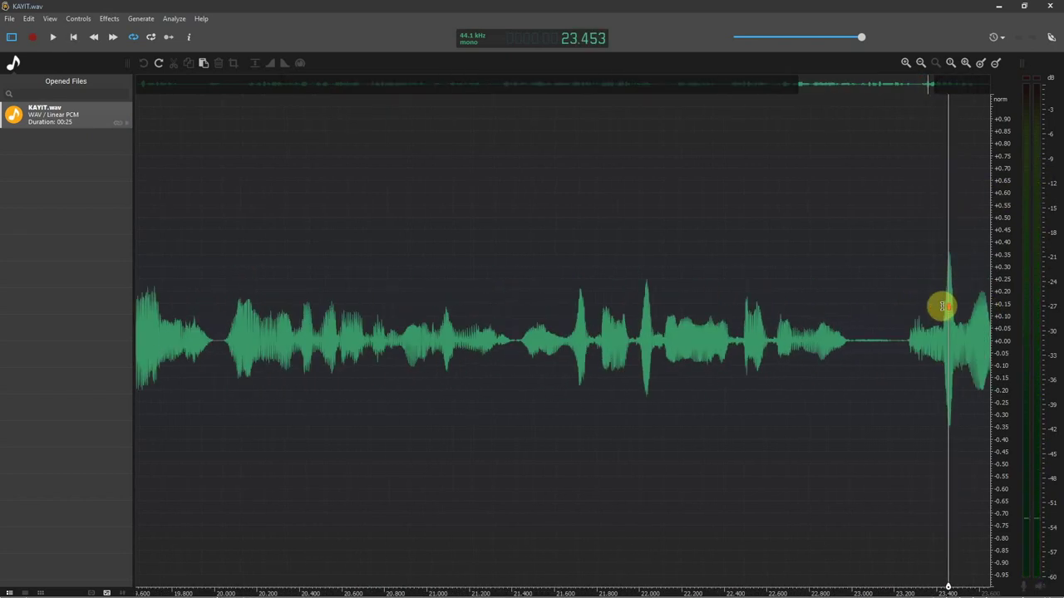
click(958, 259)
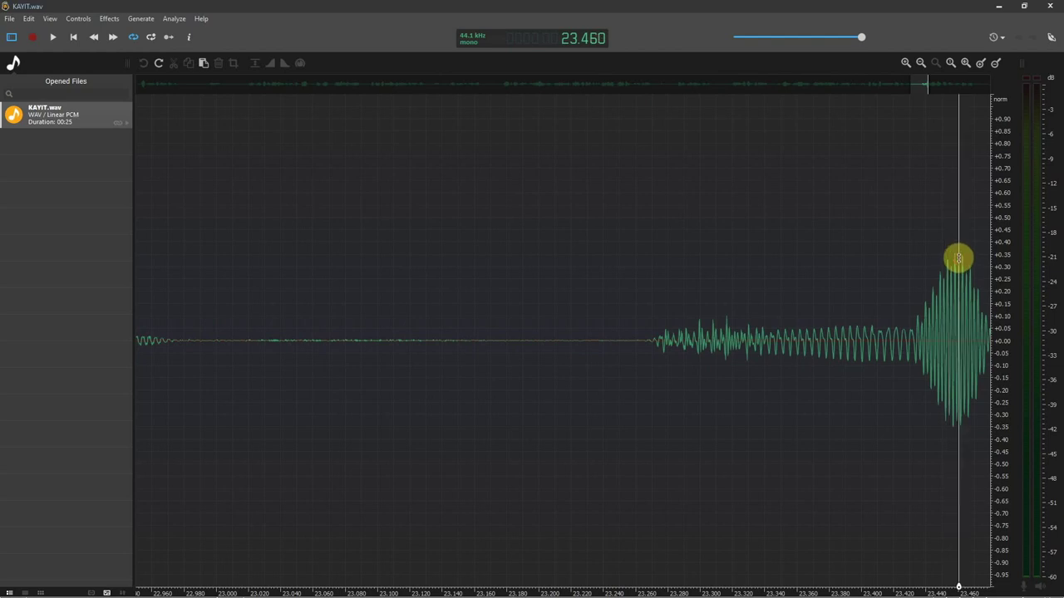
scroll(958, 247, down, 6)
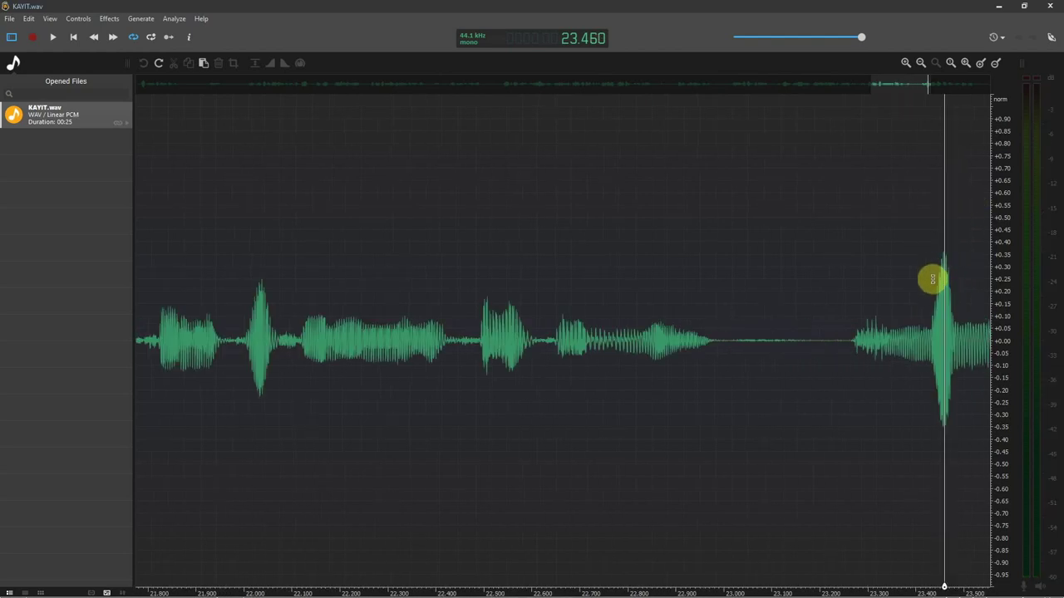
scroll(610, 278, down, 4)
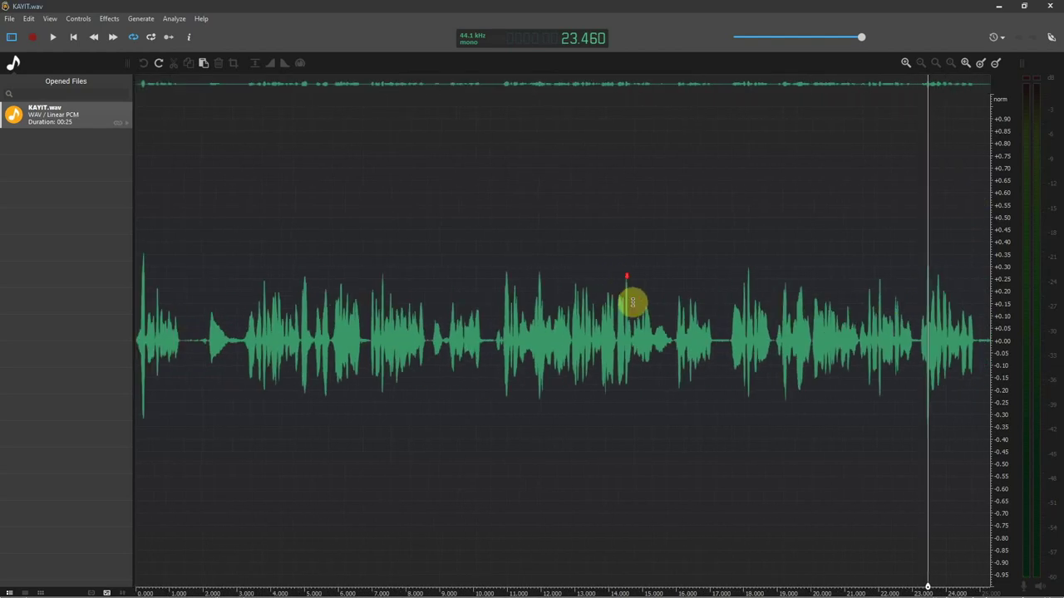
Step: Select the entire recording and apply the Normalize effect to it
click(665, 324)
key(ctrl+a)
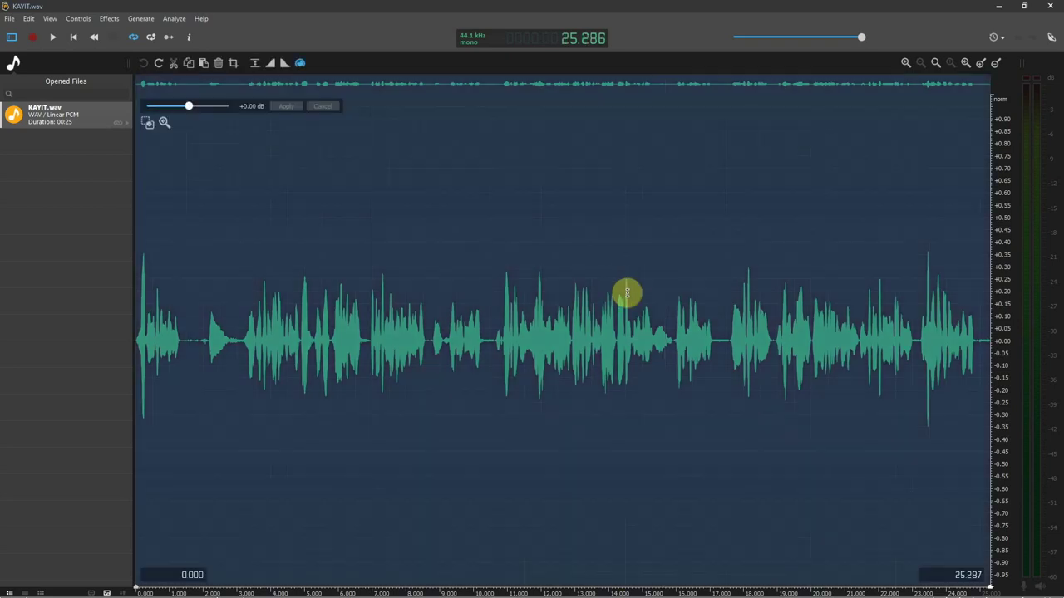
click(255, 66)
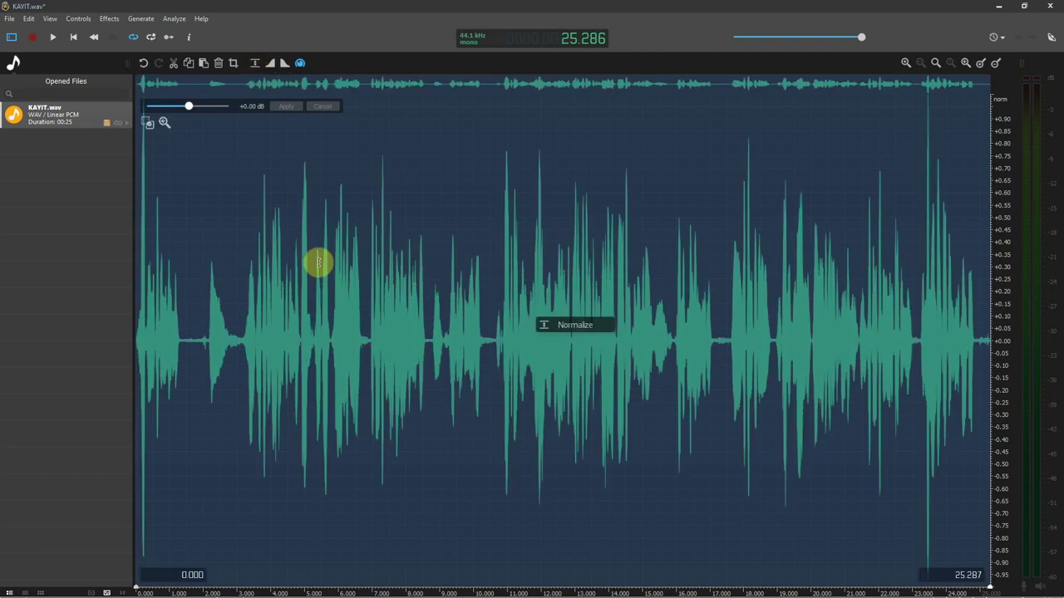
key(ctrl+z)
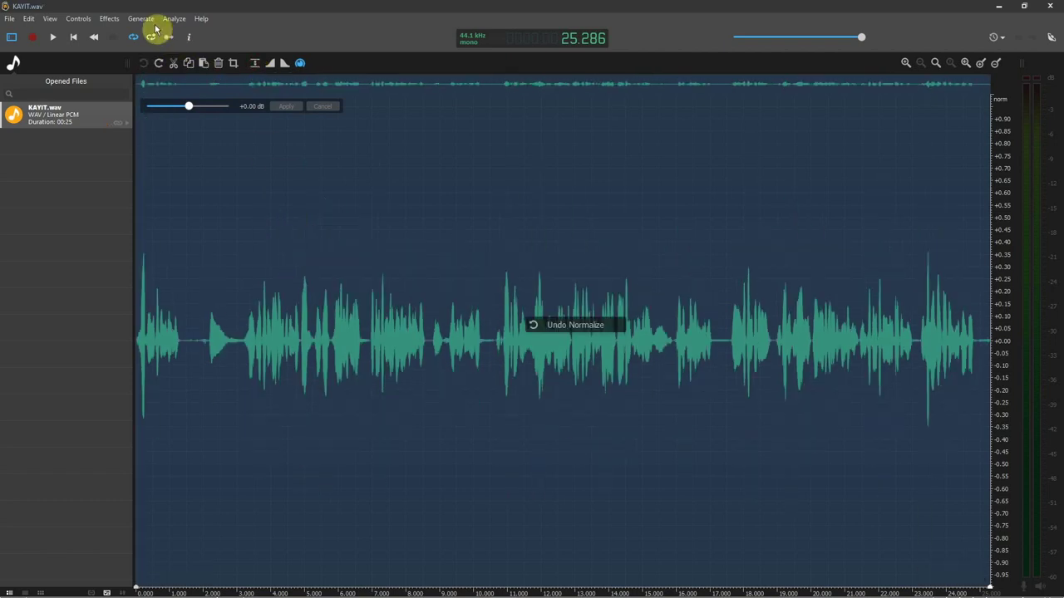
click(109, 18)
click(125, 109)
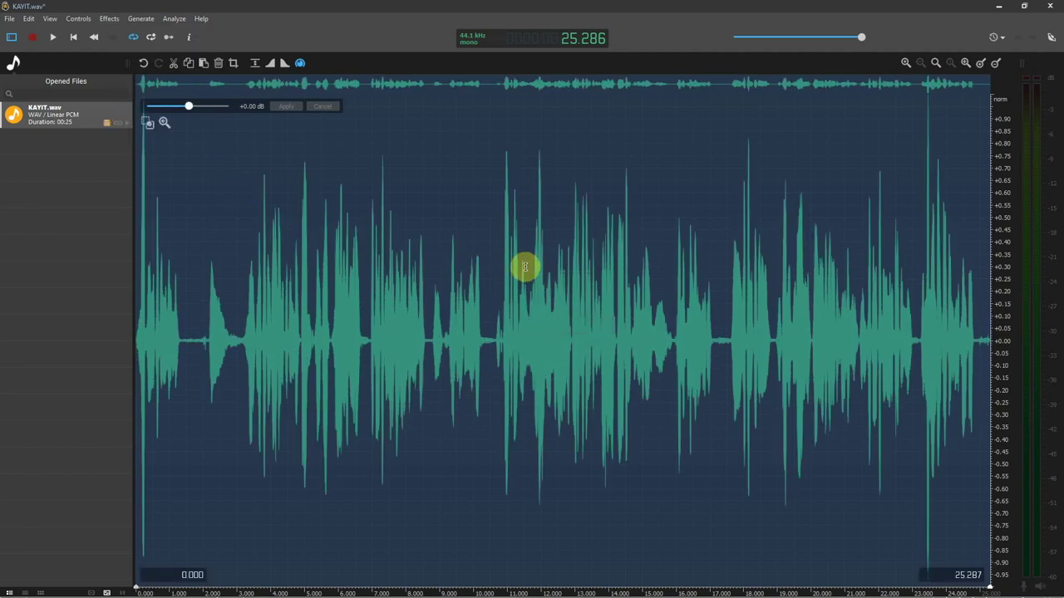
Step: Clear the selection and return the playback cursor to the beginning of the normalized recording
click(165, 264)
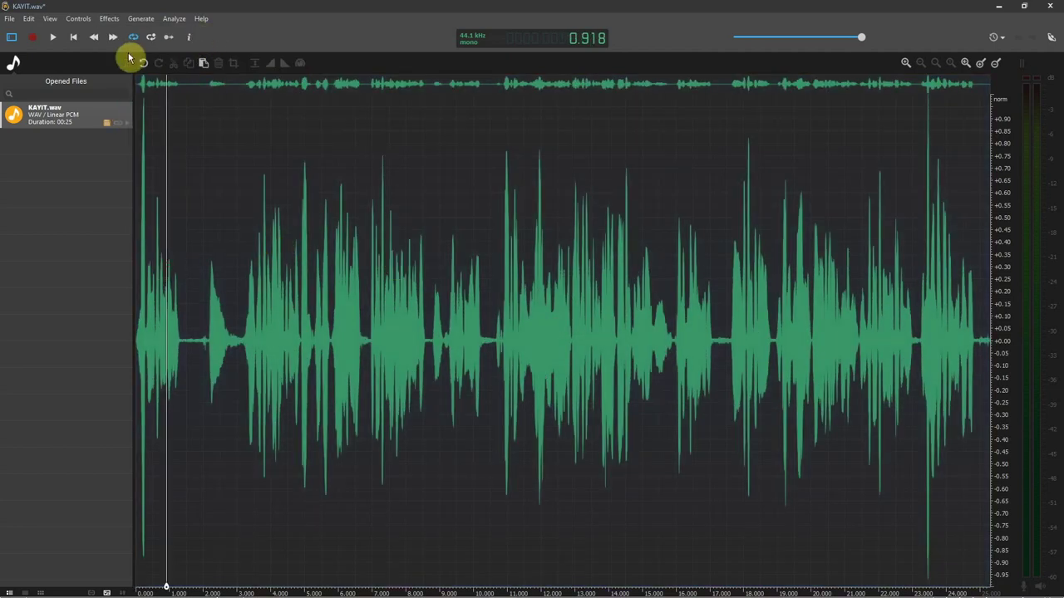
click(73, 36)
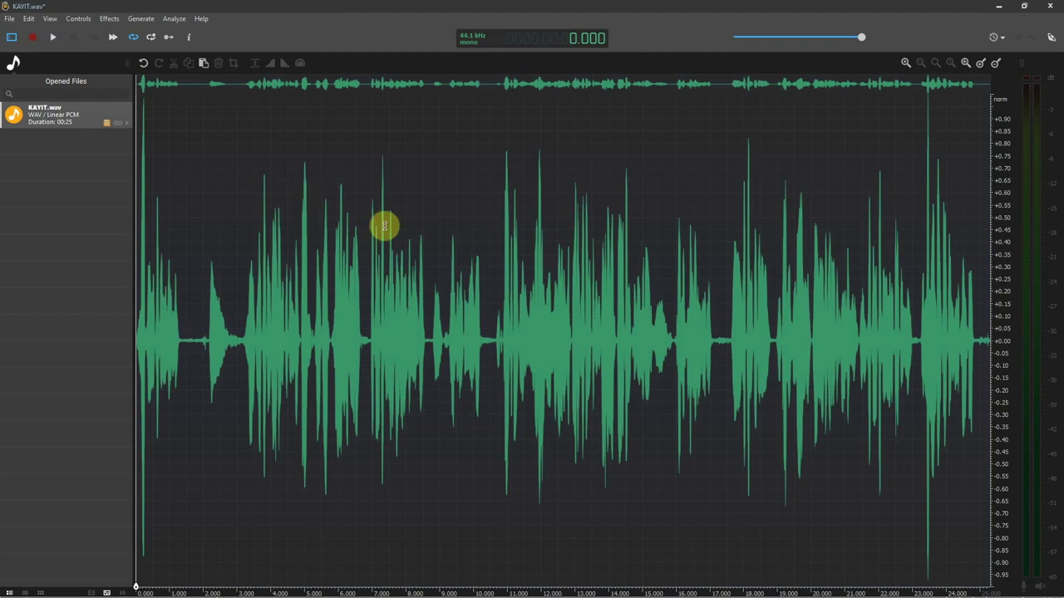
scroll(337, 233, up, 2)
scroll(343, 233, down, 2)
scroll(273, 250, up, 2)
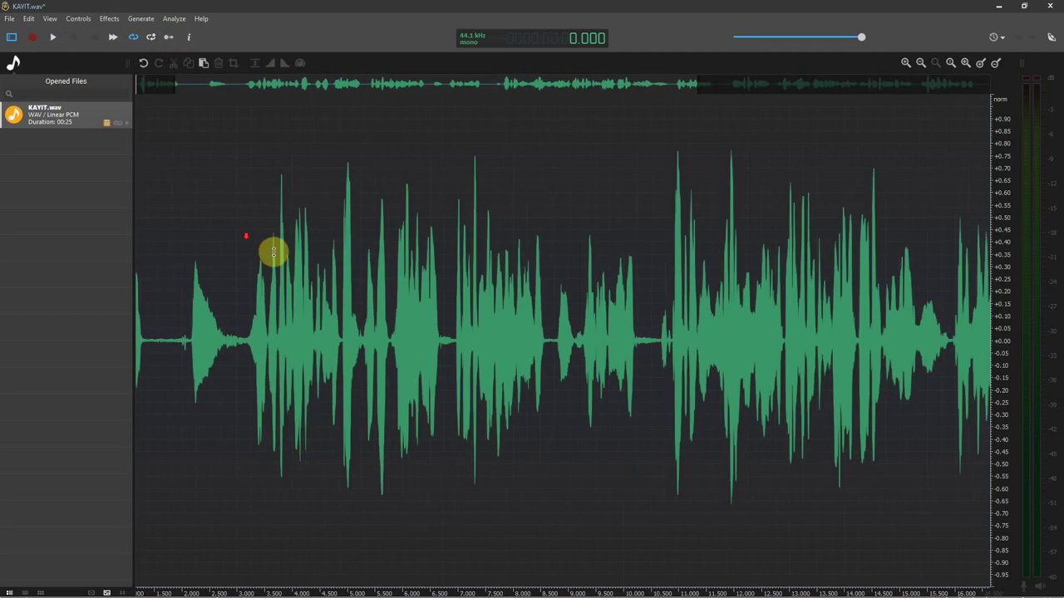
click(278, 249)
click(73, 37)
Step: Examine the quiet stretches of the normalized waveform and play the first seconds of the recording
scroll(358, 249, up, 3)
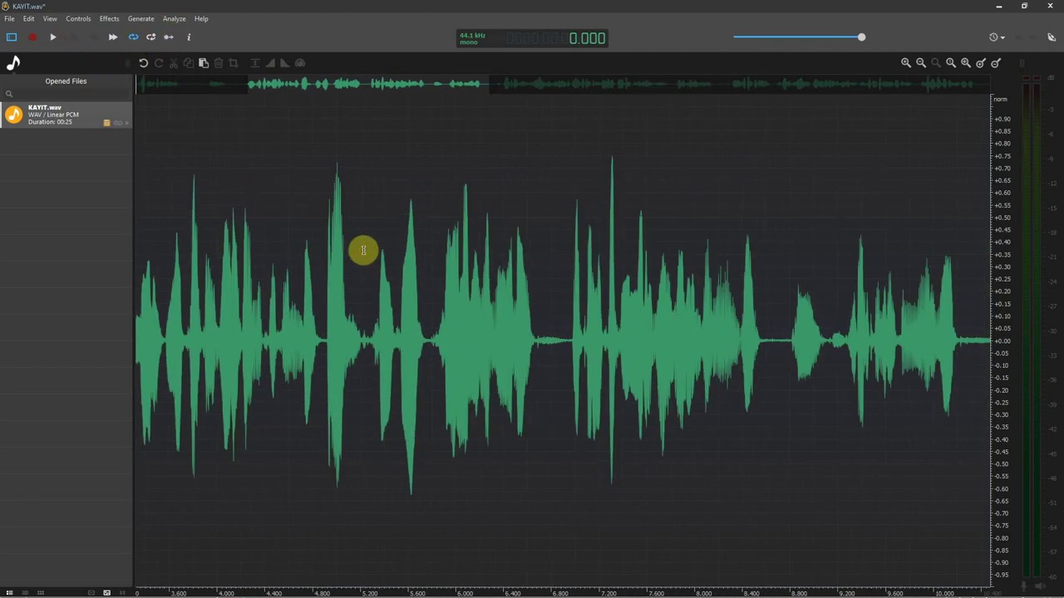
scroll(364, 250, down, 2)
scroll(260, 275, up, 2)
scroll(260, 274, down, 3)
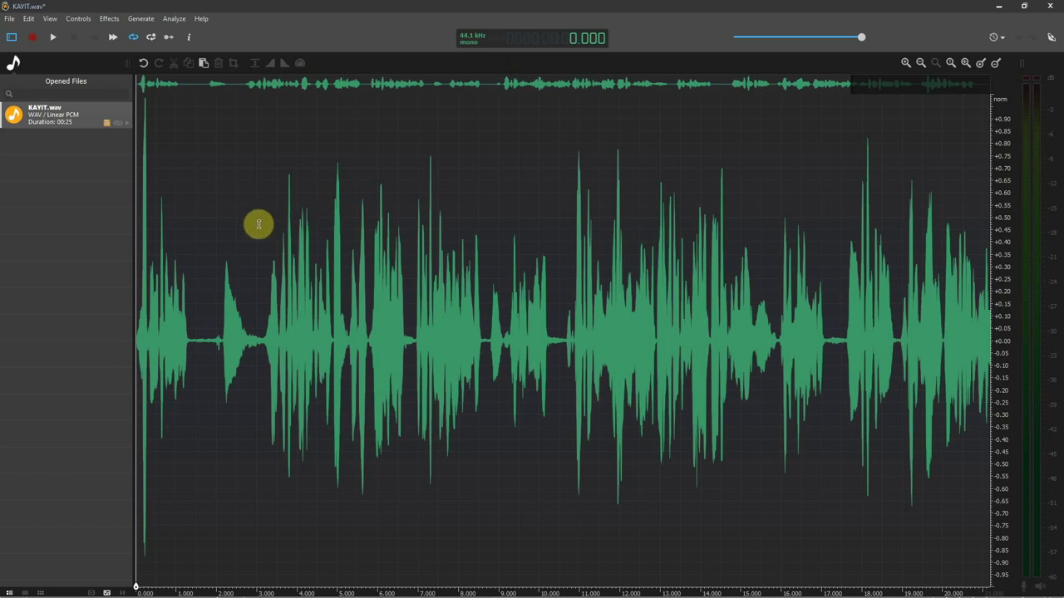
scroll(250, 230, up, 1)
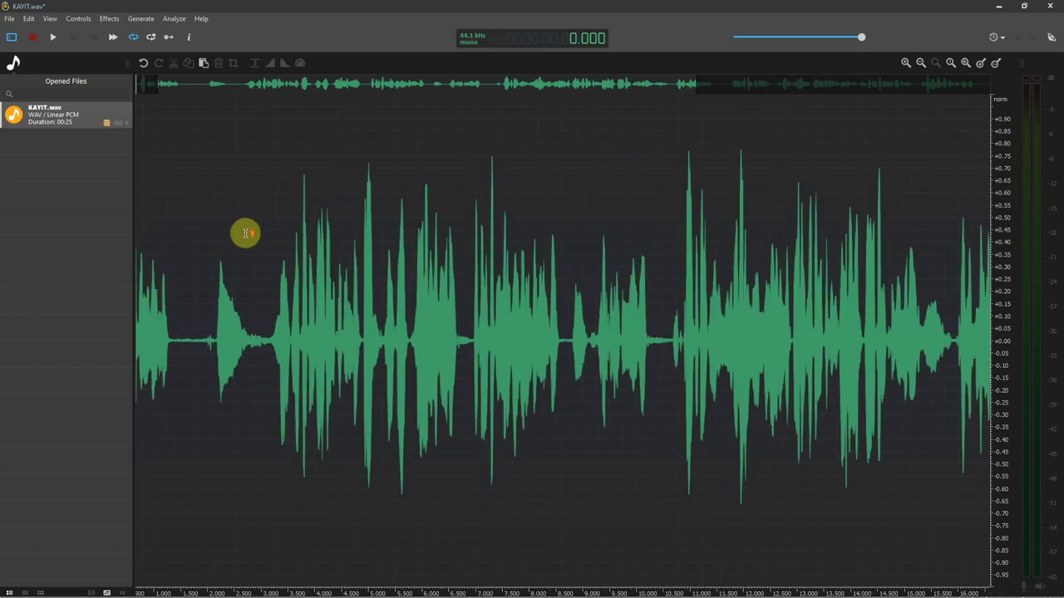
key(space)
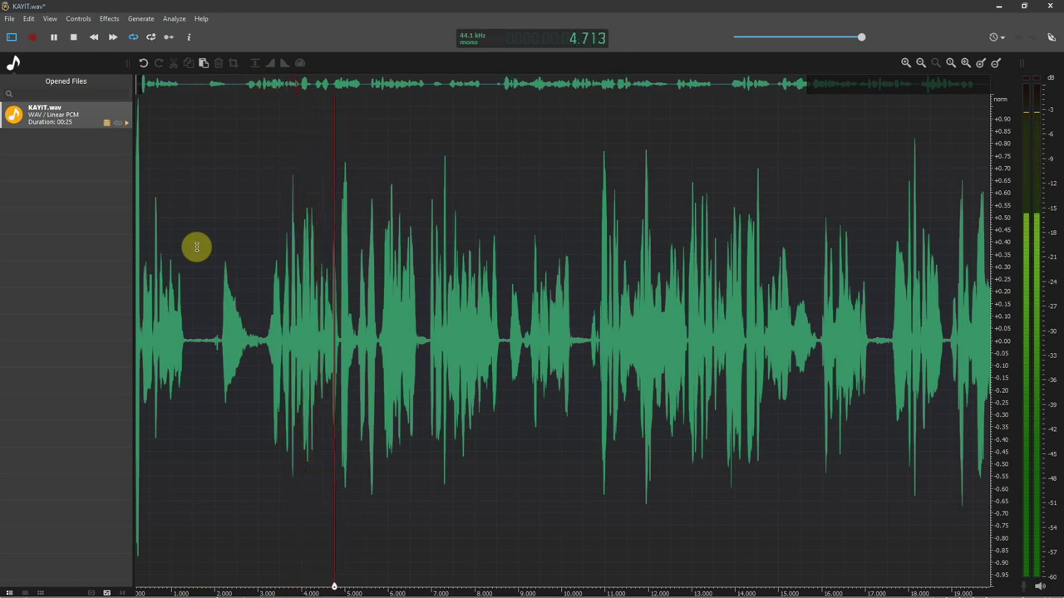
key(space)
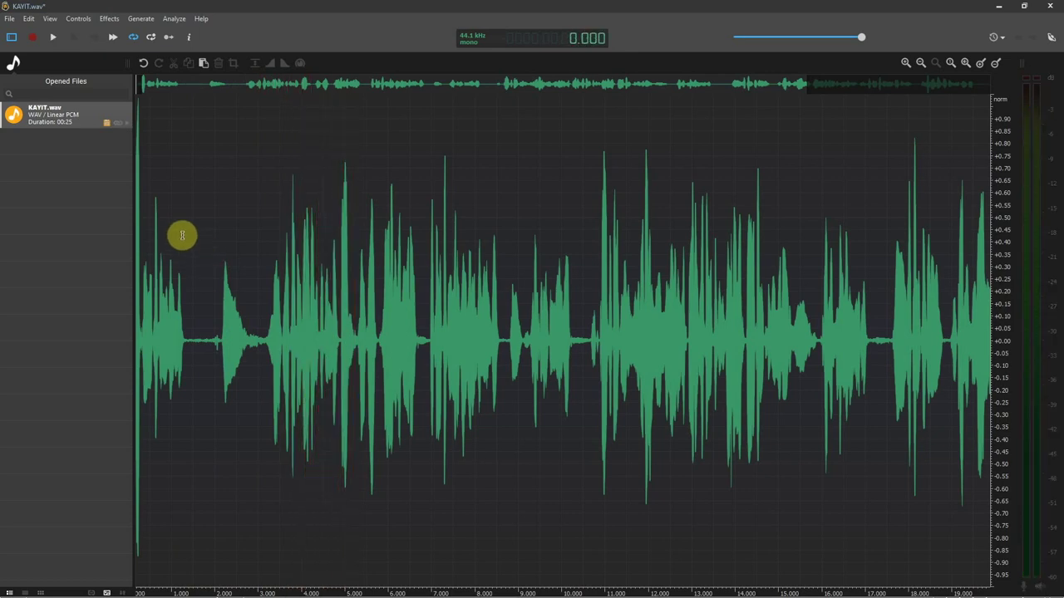
Step: Apply Automatic Noise Reduction to the entire recording and play the result from the beginning
key(ctrl+a)
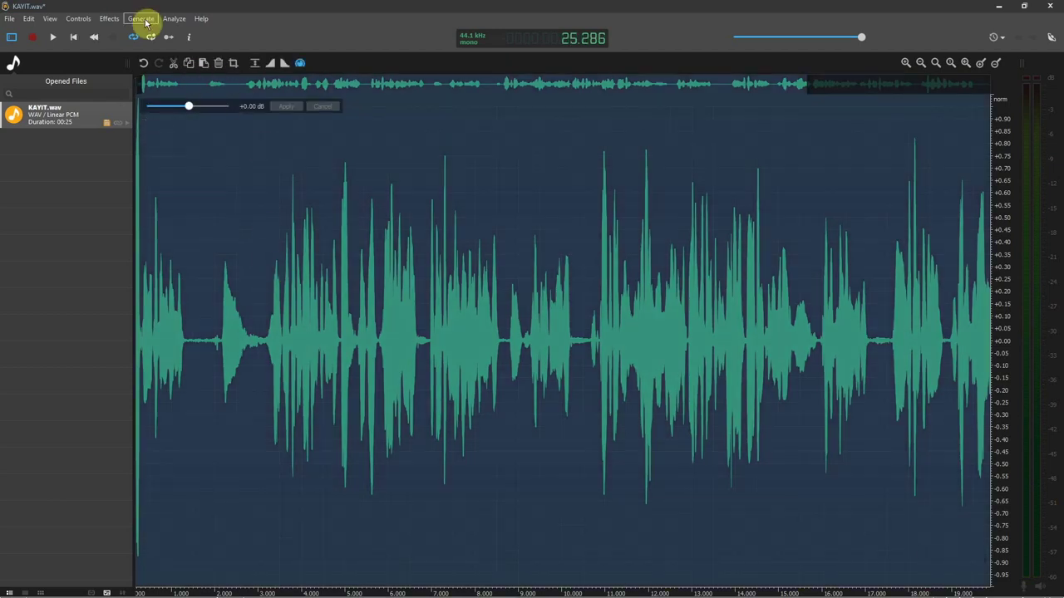
click(117, 19)
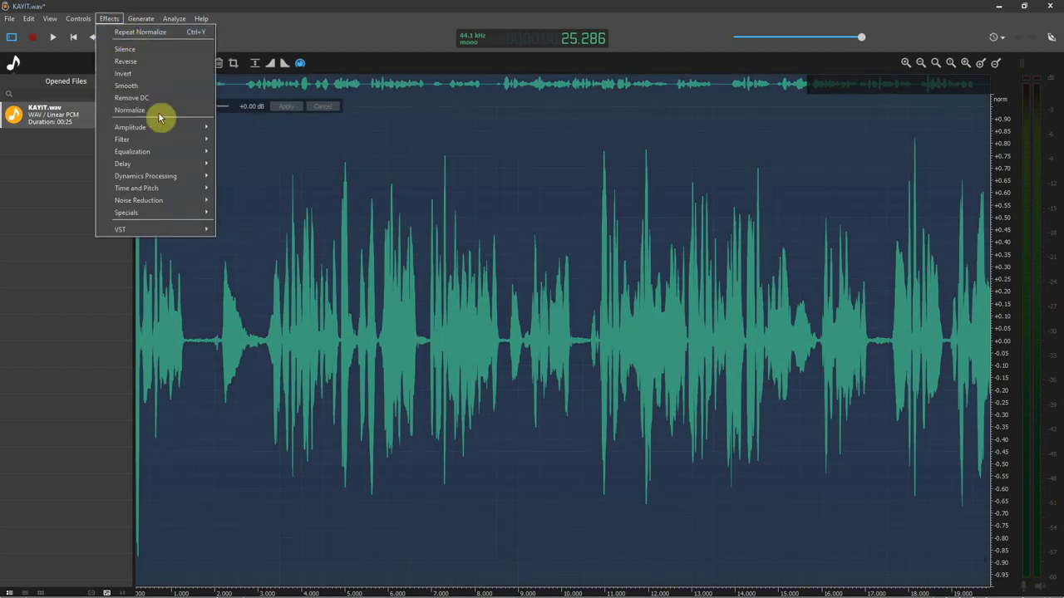
mouse_move(179, 204)
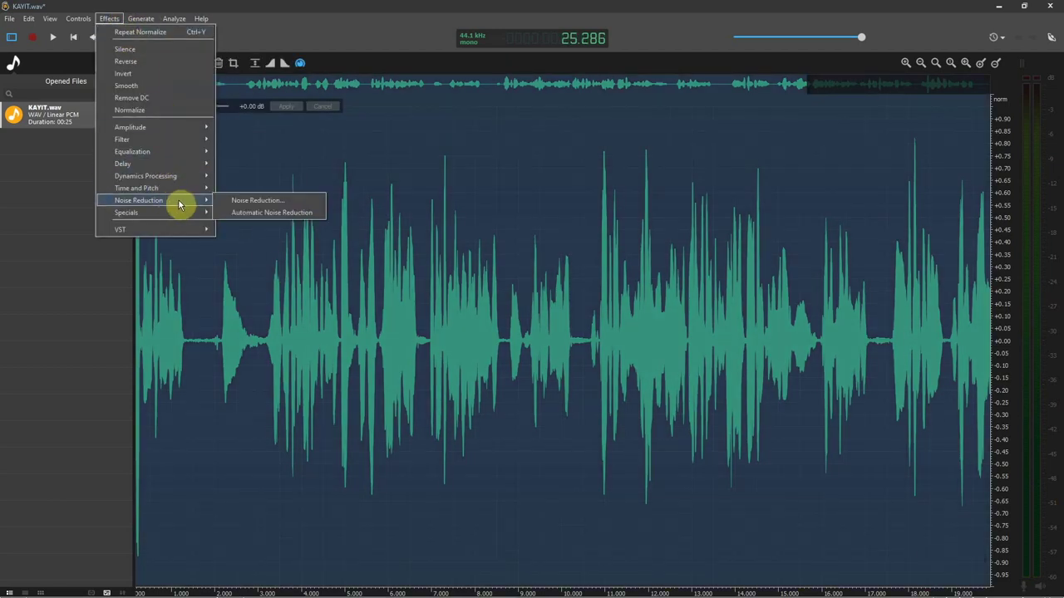
click(266, 214)
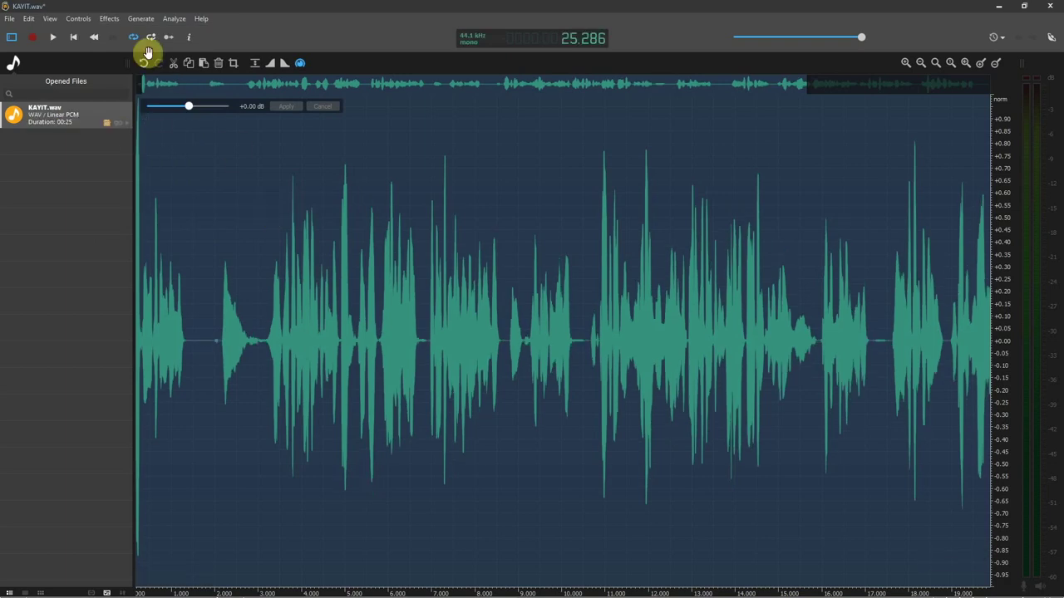
click(53, 38)
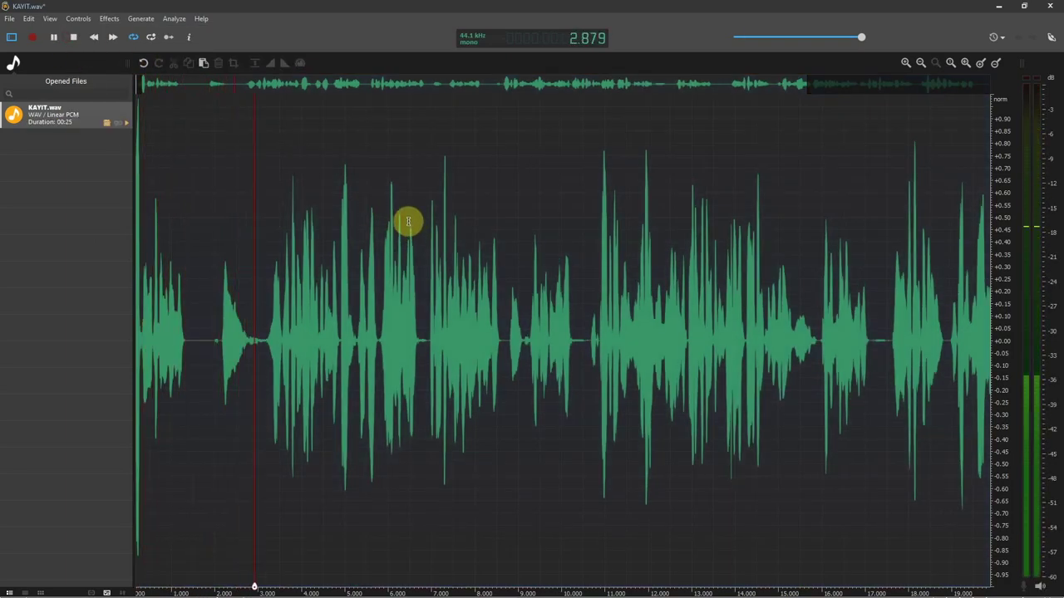
key(space)
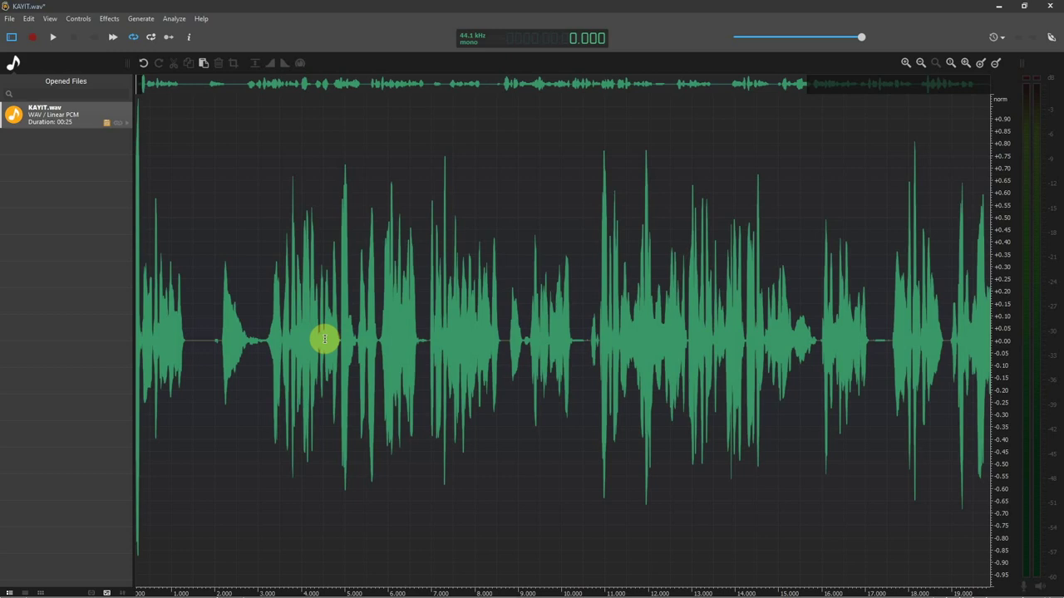
Step: Undo the automatic noise reduction and place the cursor at 1.444 s, in the pause after the first phrase
key(ctrl+z)
click(189, 307)
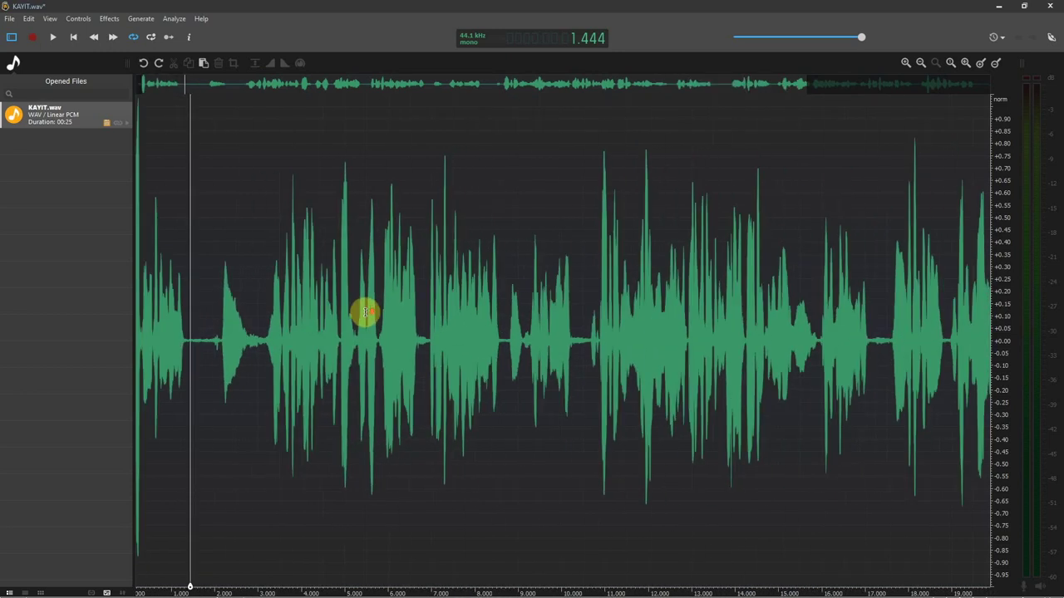
Step: Place the cursor at 1.348 s, just after the first phrase, and play the background noise in the pause
click(75, 39)
scroll(261, 265, up, 2)
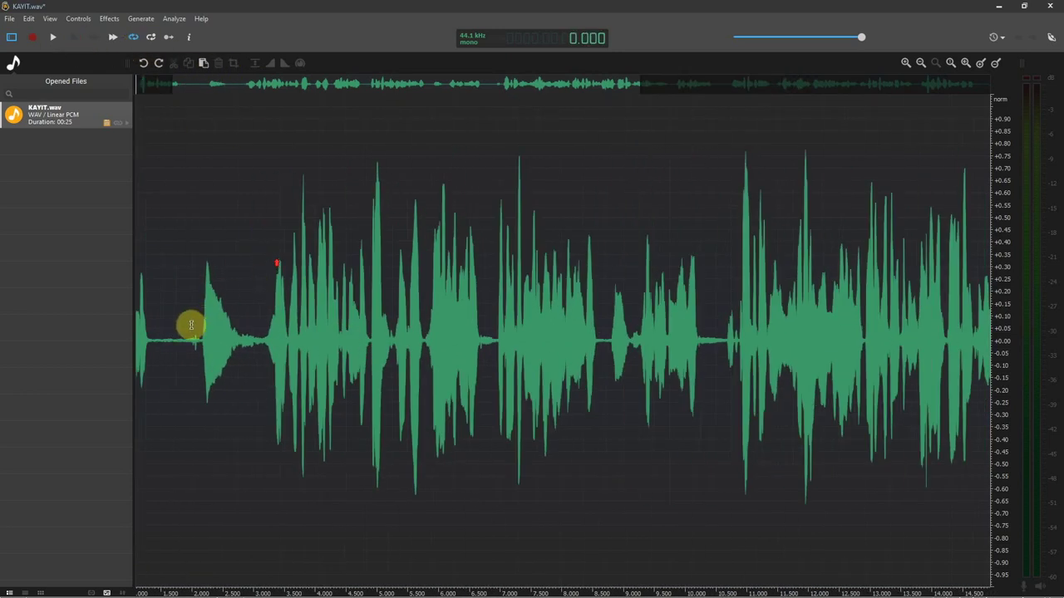
click(158, 311)
scroll(203, 311, up, 3)
click(161, 316)
scroll(209, 314, up, 2)
scroll(205, 318, down, 3)
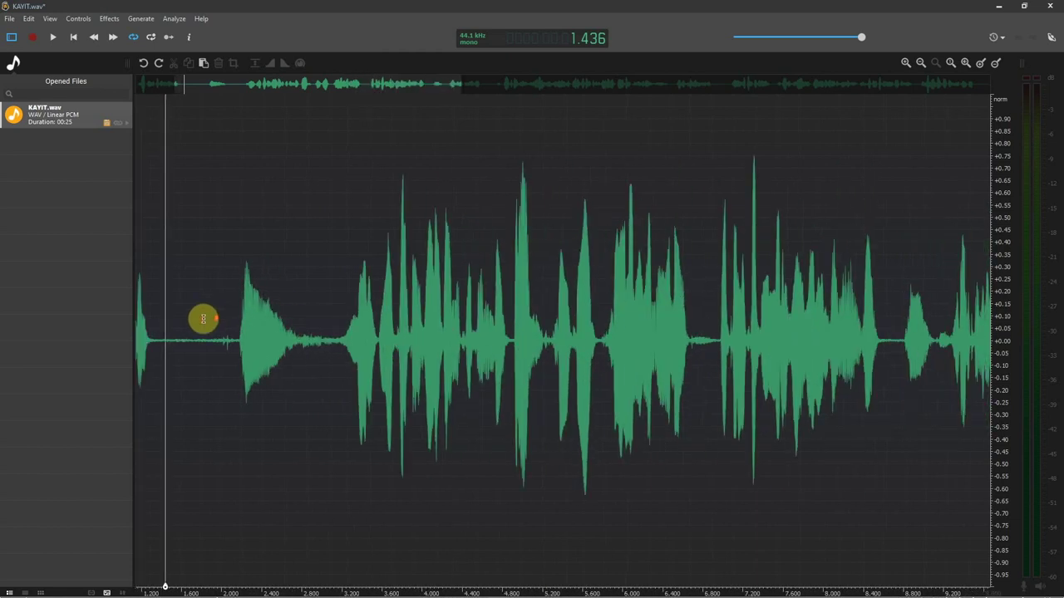
click(148, 317)
click(157, 309)
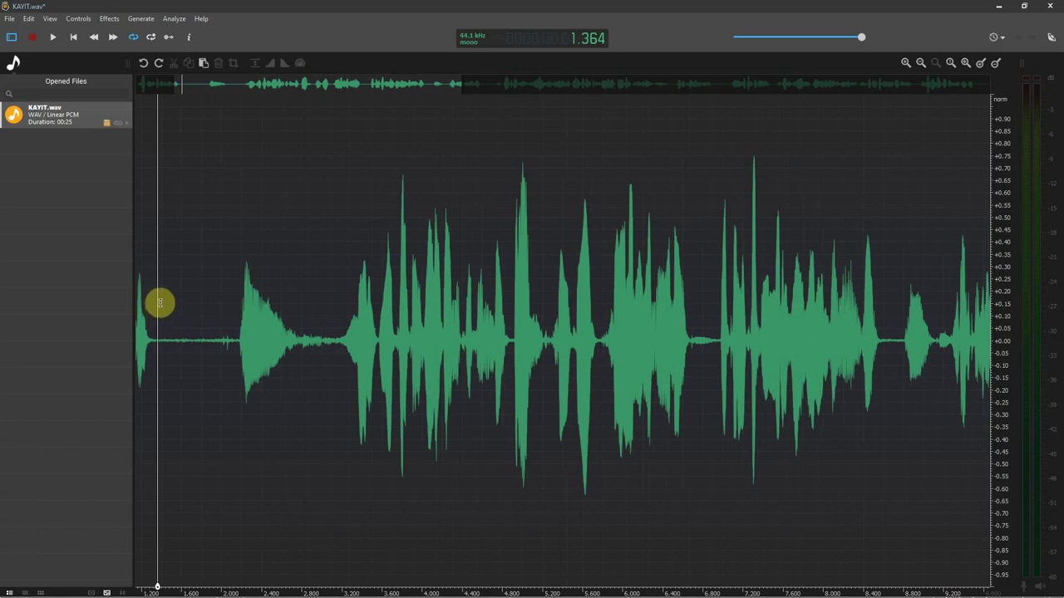
click(156, 296)
key(space)
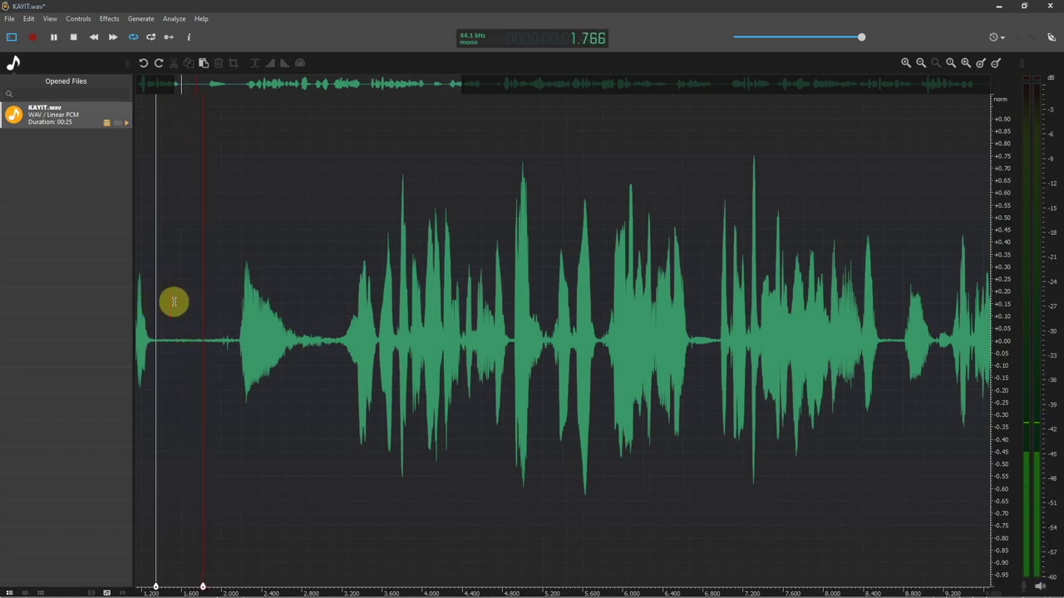
key(space)
Step: Select the start of the second phrase from about 3.2 s, play it, and extend the selection to 3.933 s
scroll(162, 298, up, 1)
drag(310, 84, 223, 97)
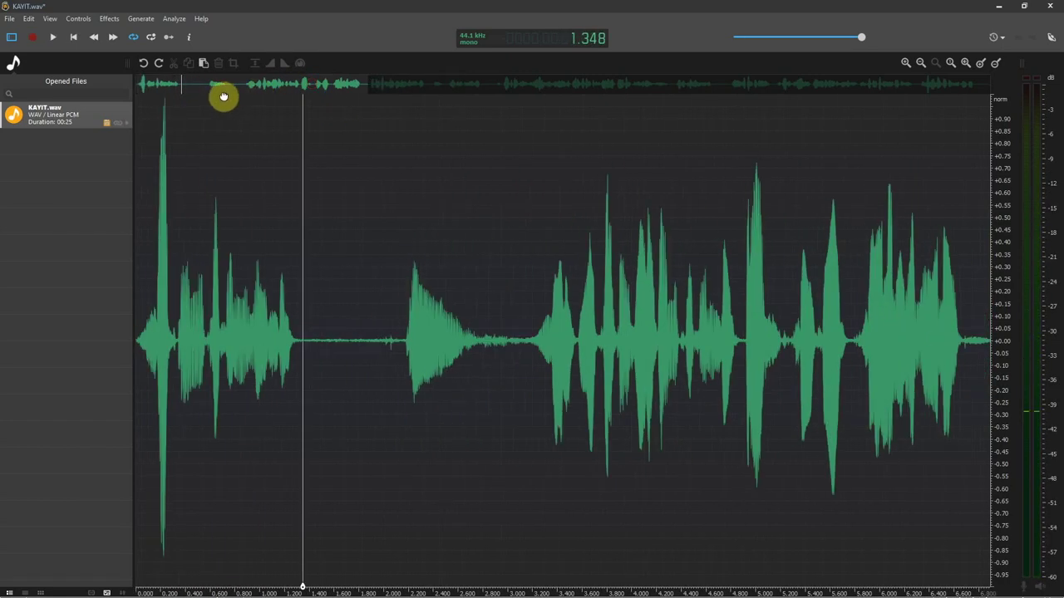
scroll(312, 314, up, 3)
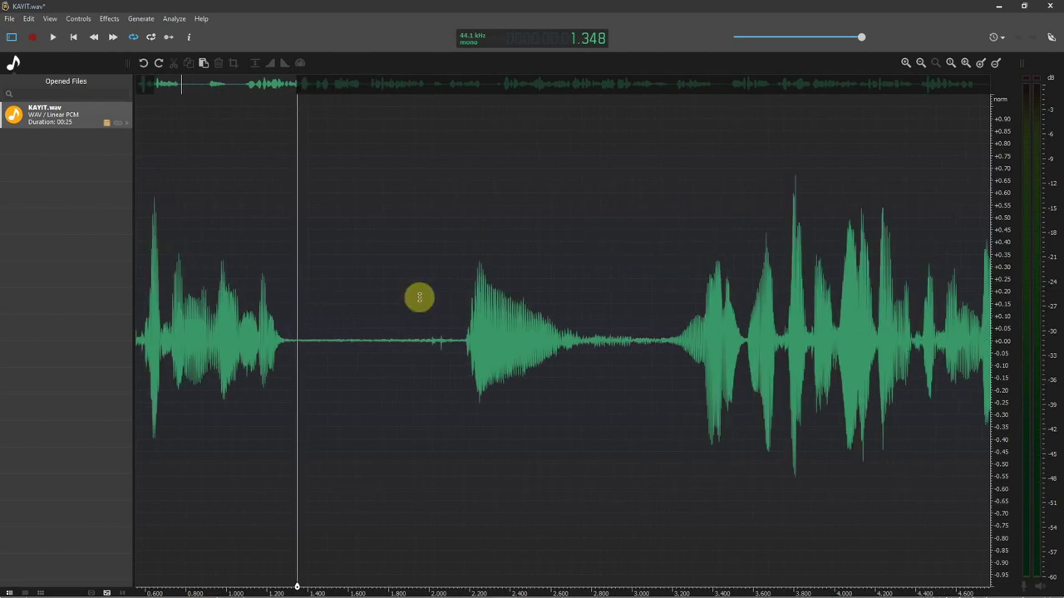
scroll(524, 352, down, 2)
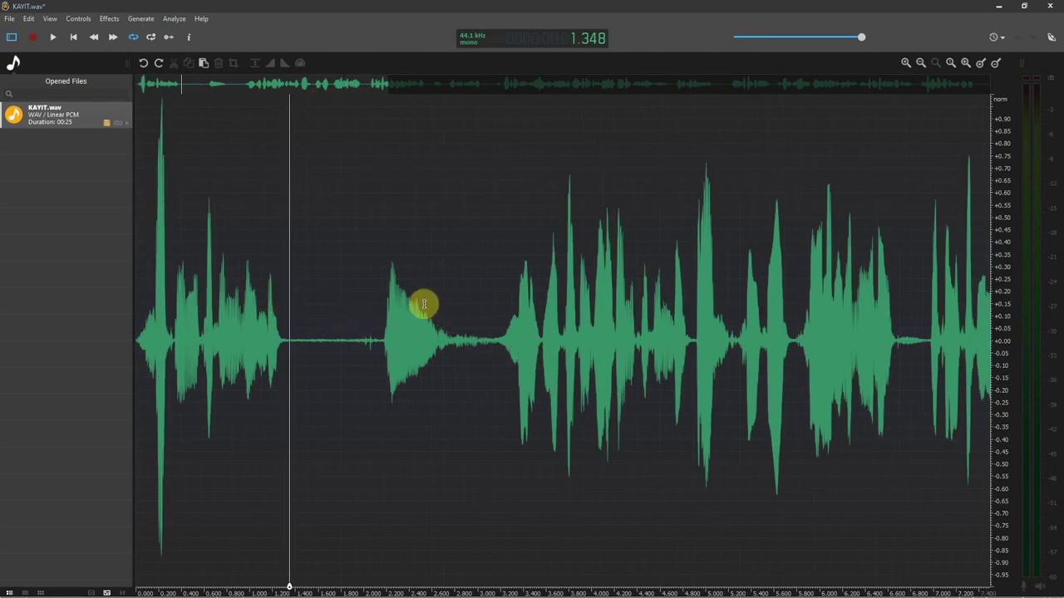
drag(510, 306, 543, 313)
key(space)
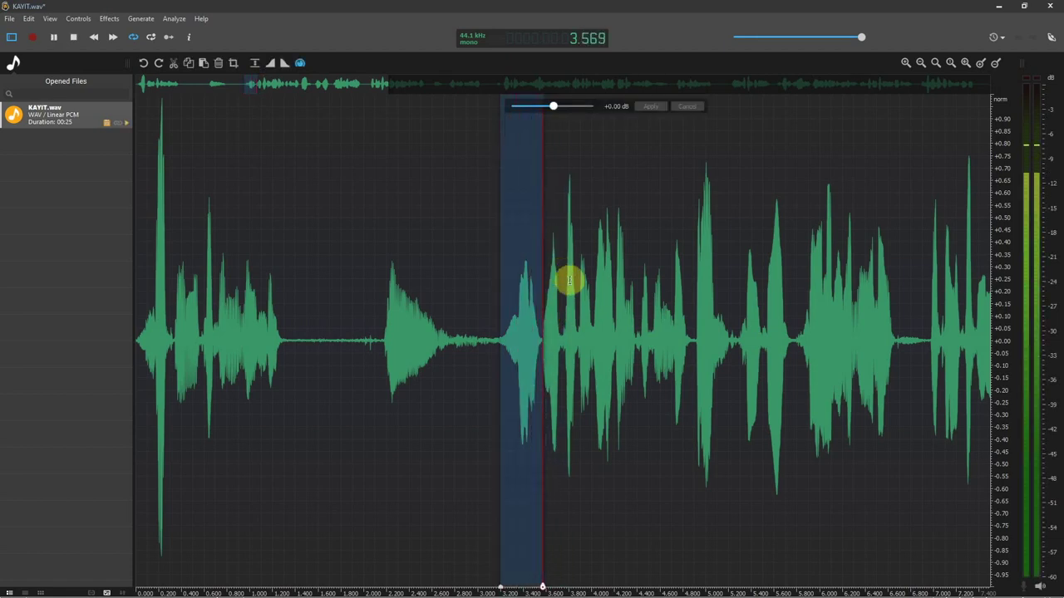
drag(542, 313, 583, 312)
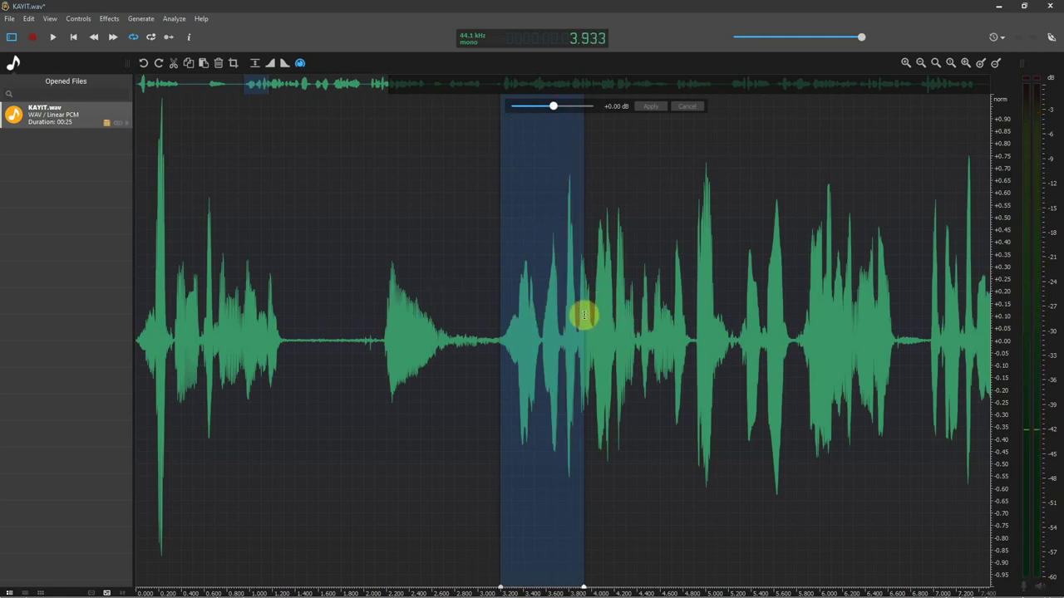
Step: Select the noise-only pause after the first phrase, play it, and shorten the selection to run from about 1.3 s to 1.713 s
click(291, 308)
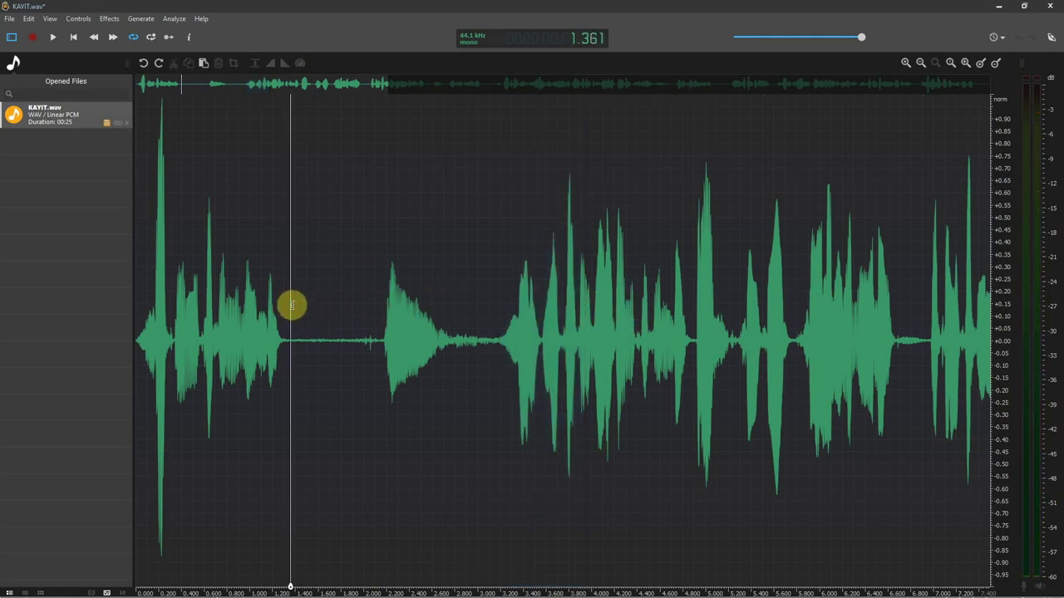
scroll(291, 307, up, 4)
click(277, 328)
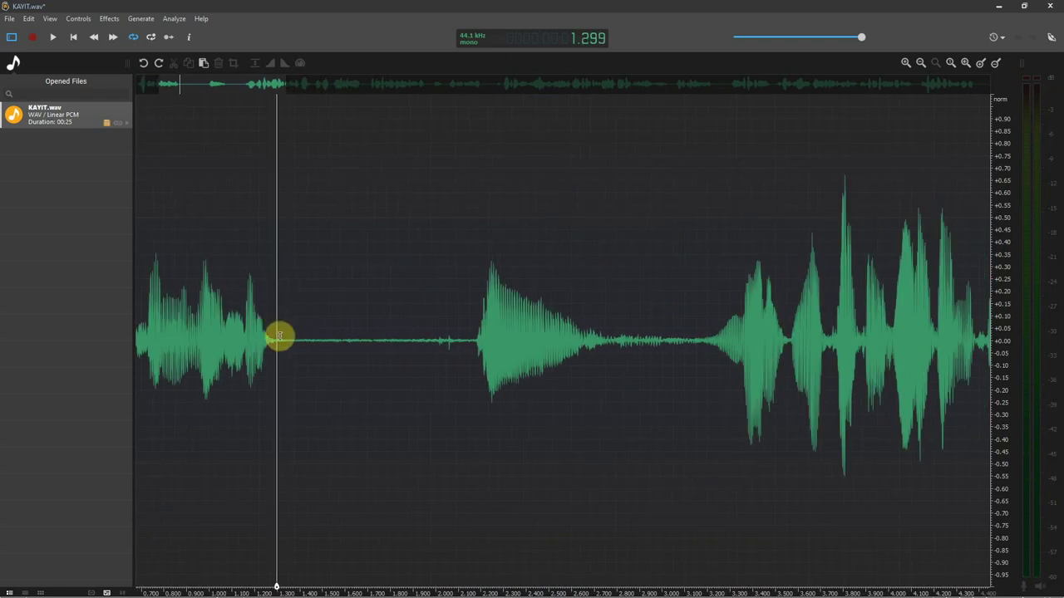
drag(277, 309, 472, 307)
key(space)
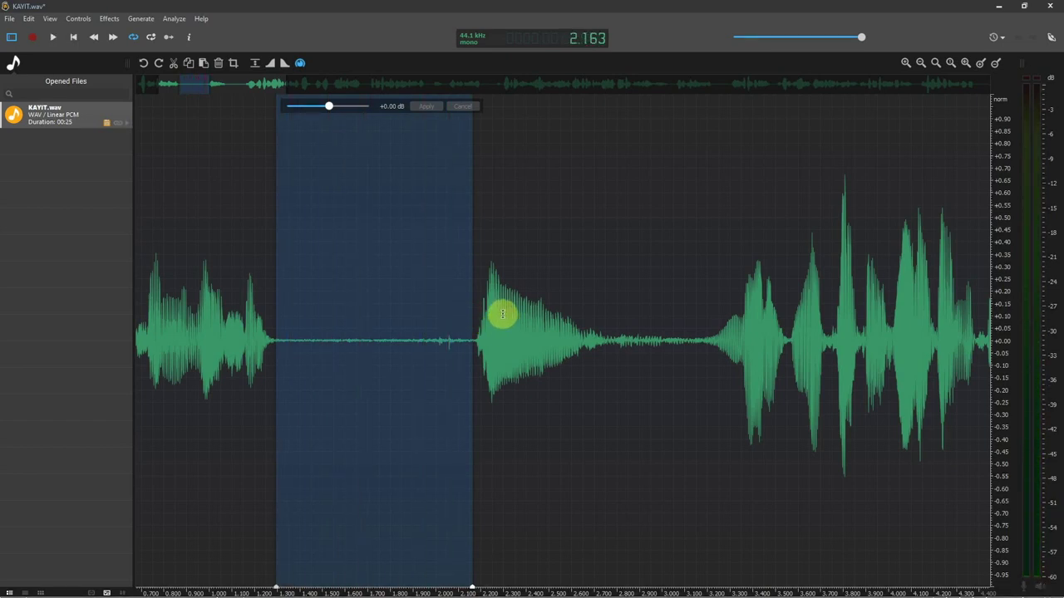
drag(472, 301, 449, 303)
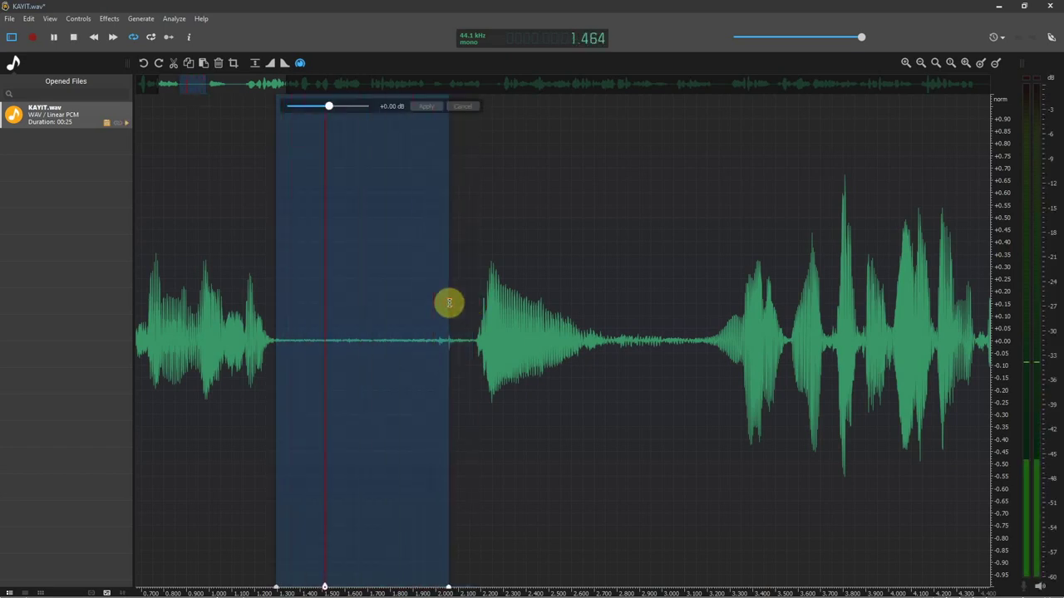
drag(449, 301, 368, 305)
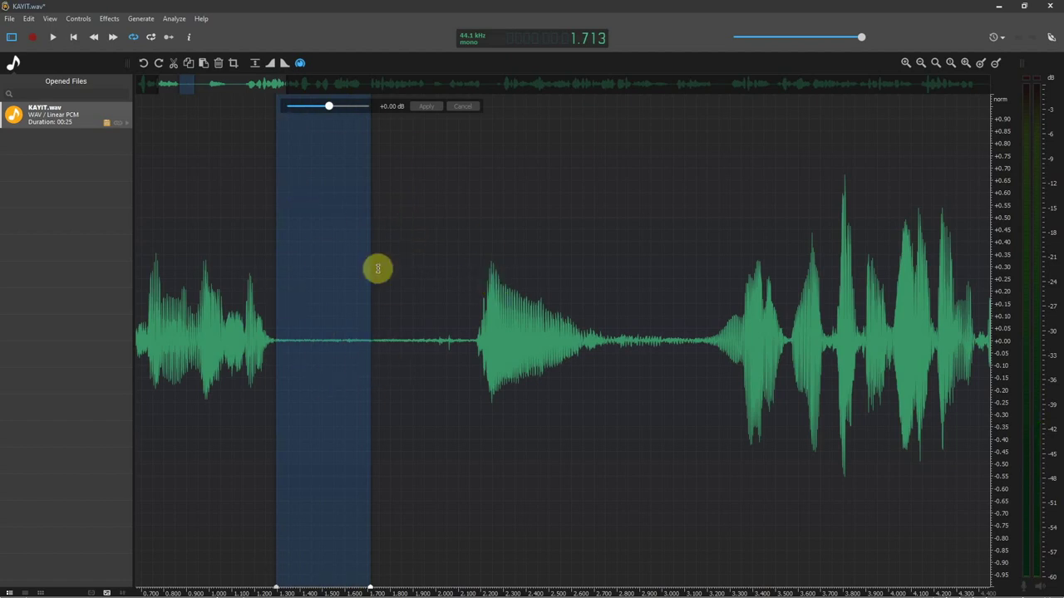
Step: Capture a noise profile from the selected pause with Noise Reduction, and close the dialog without applying the effect
click(111, 19)
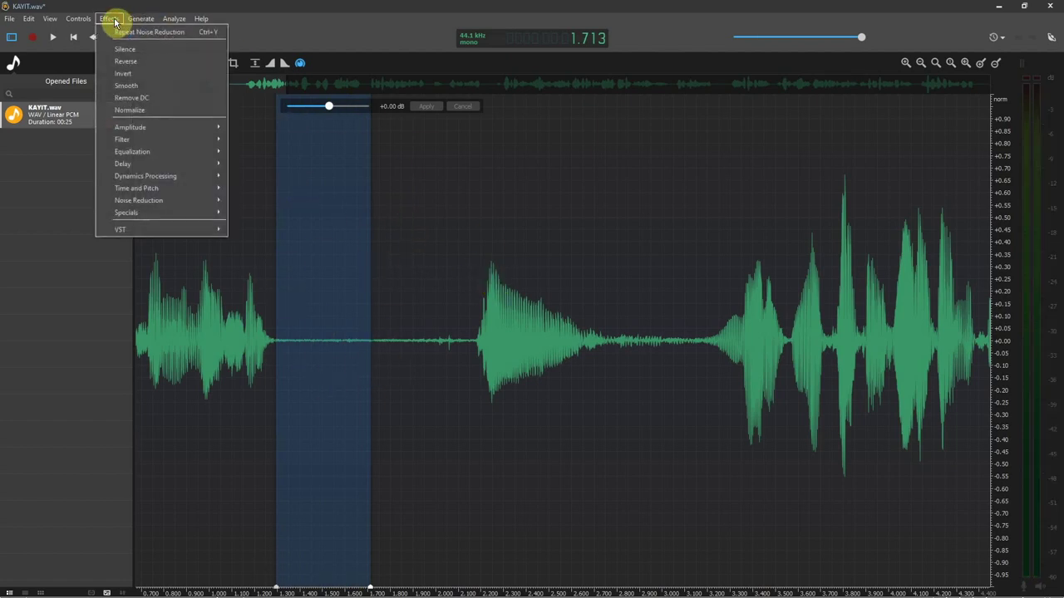
mouse_move(203, 201)
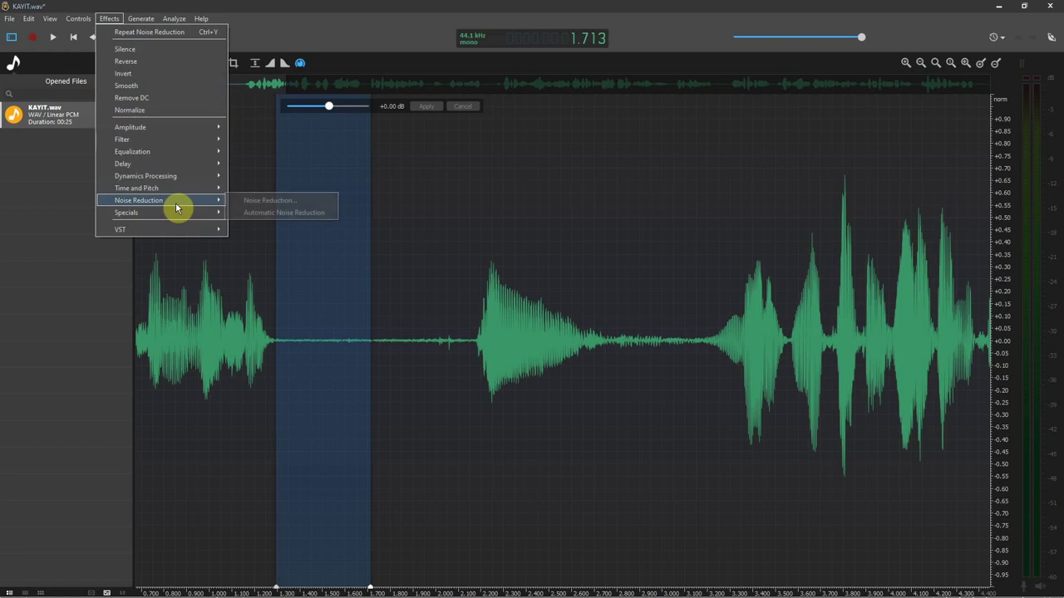
click(277, 201)
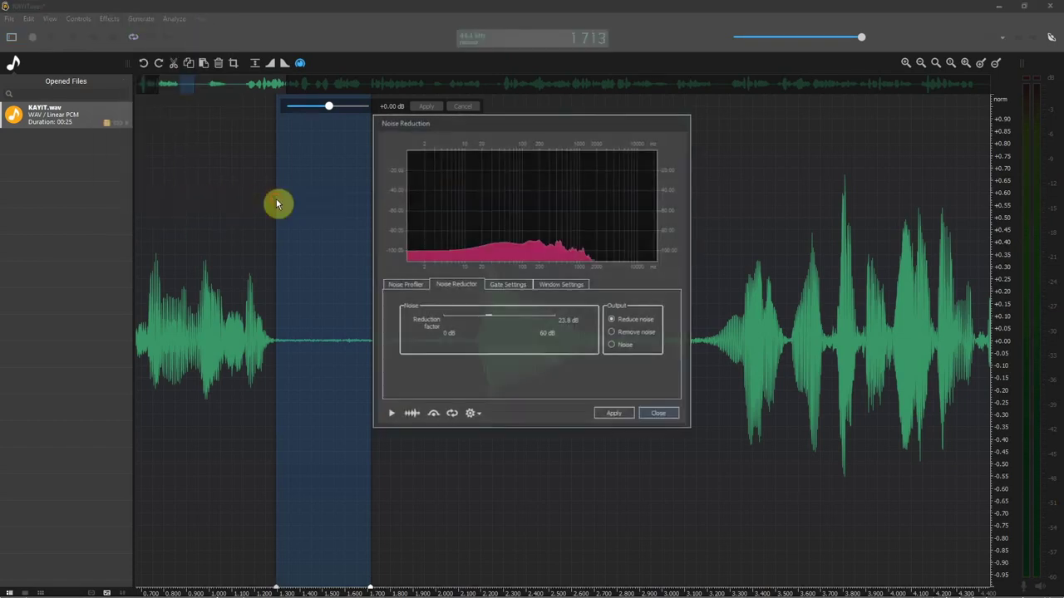
click(408, 286)
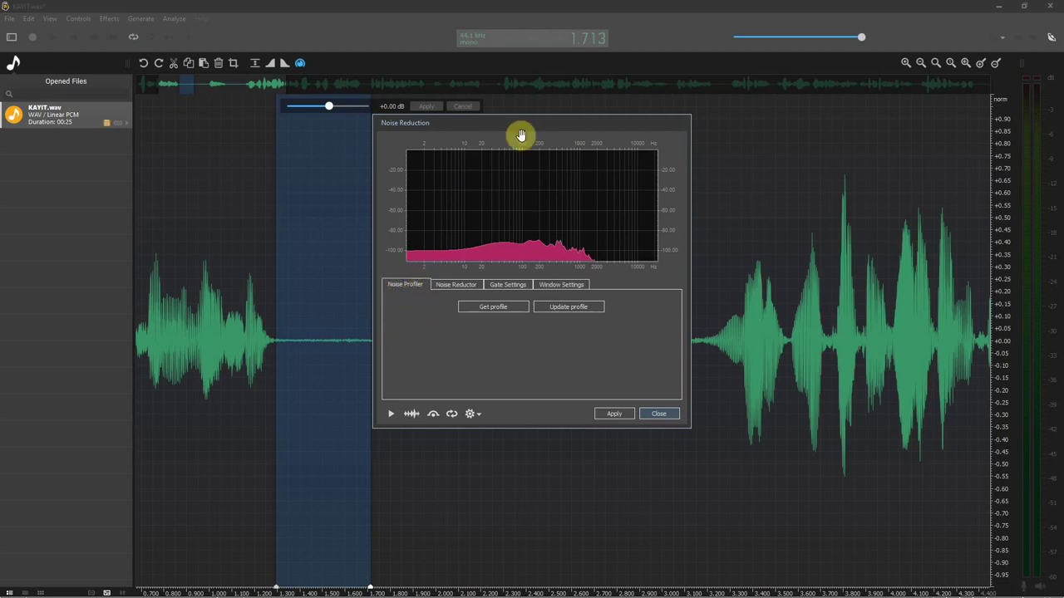
drag(521, 135, 624, 138)
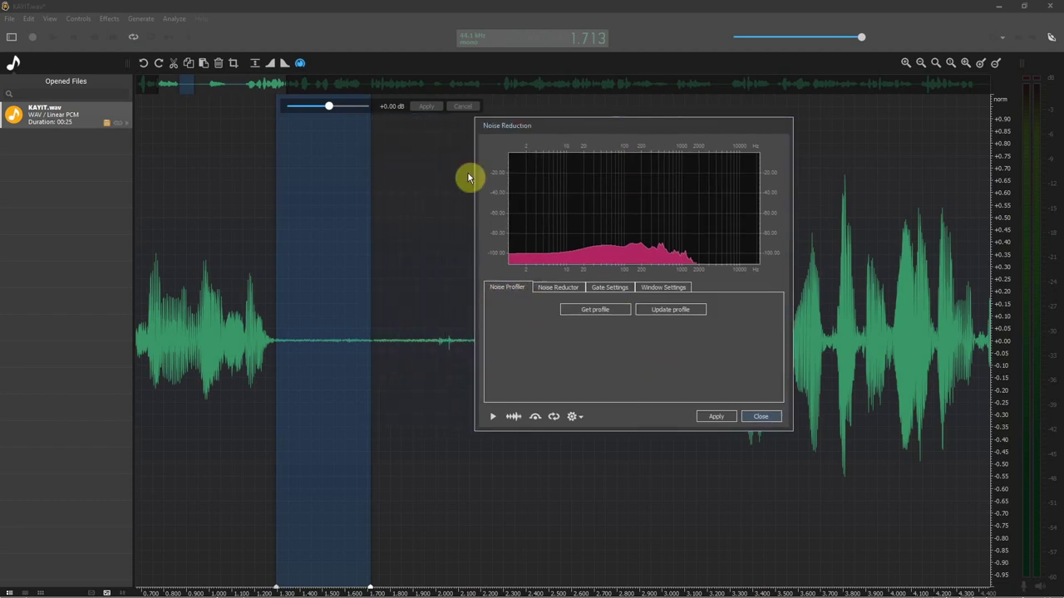
click(603, 312)
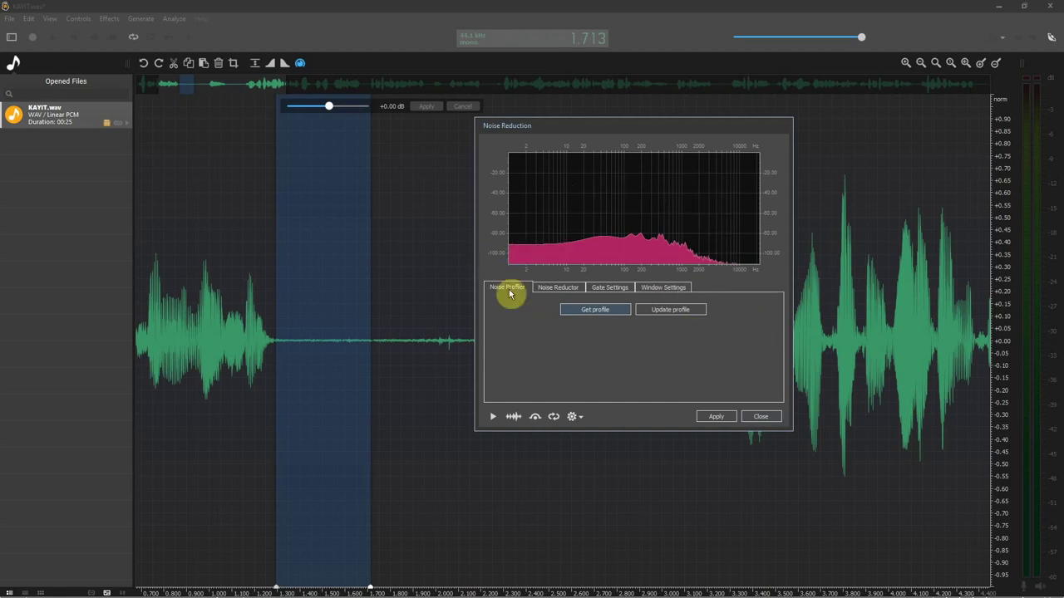
click(761, 416)
Step: Select the entire recording and apply Noise Reduction with the reduction factor at 0.0 dB and the output set to Remove noise
scroll(455, 327, down, 3)
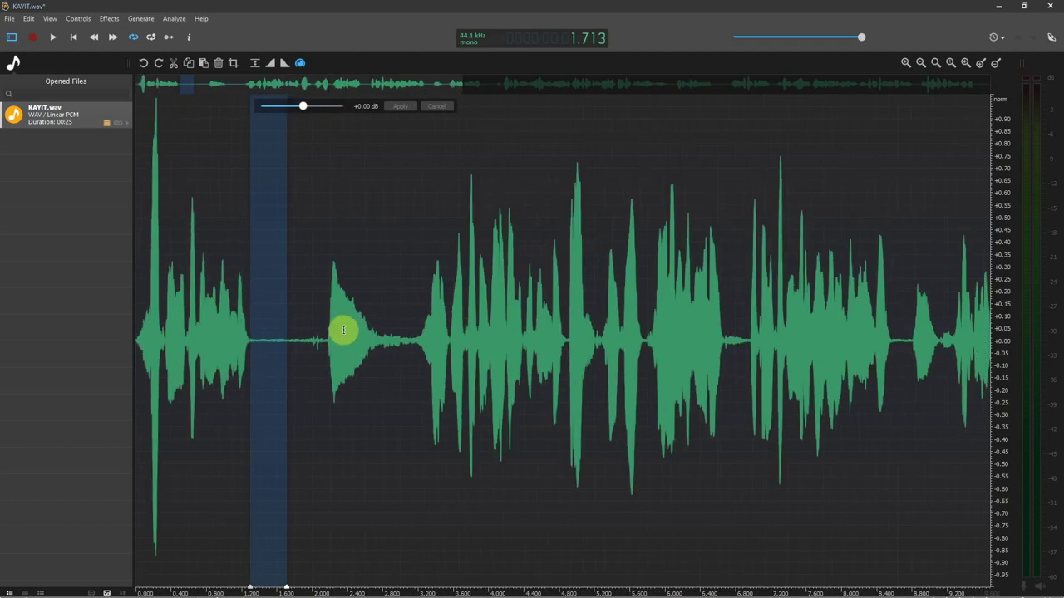
scroll(375, 338, down, 2)
click(324, 342)
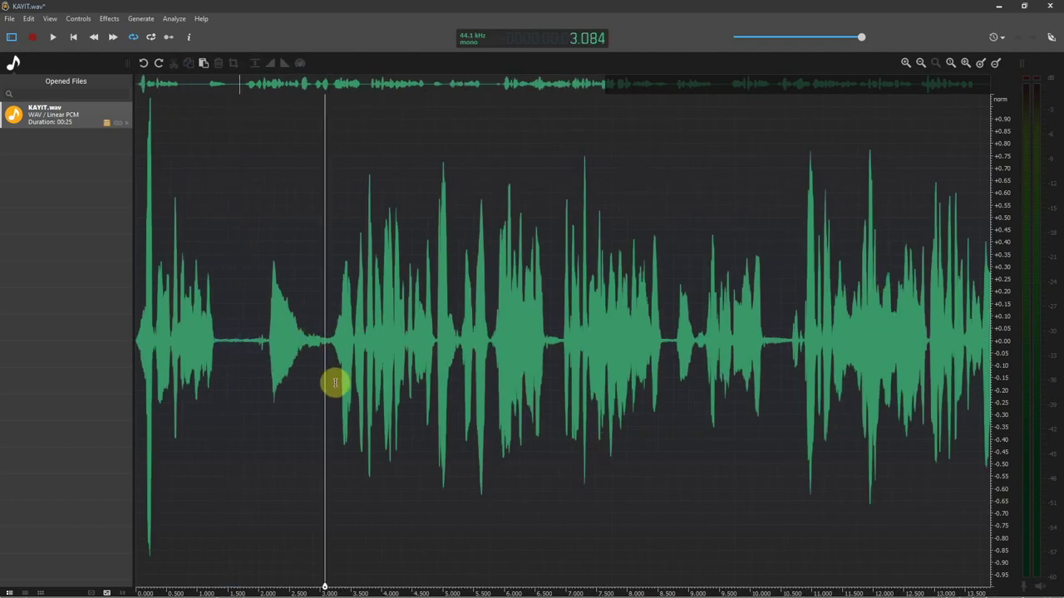
key(ctrl+a)
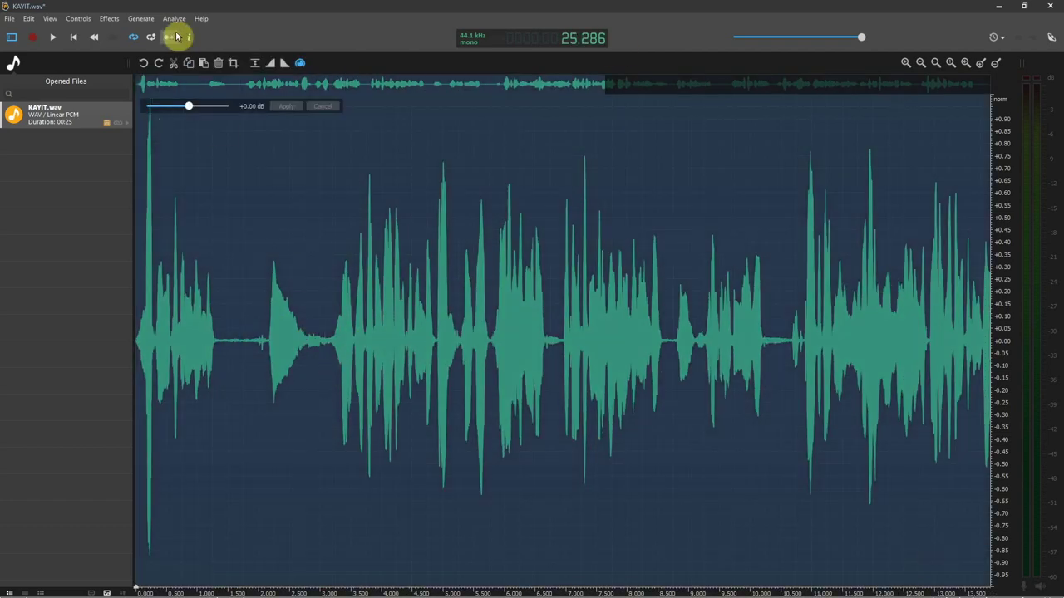
click(109, 20)
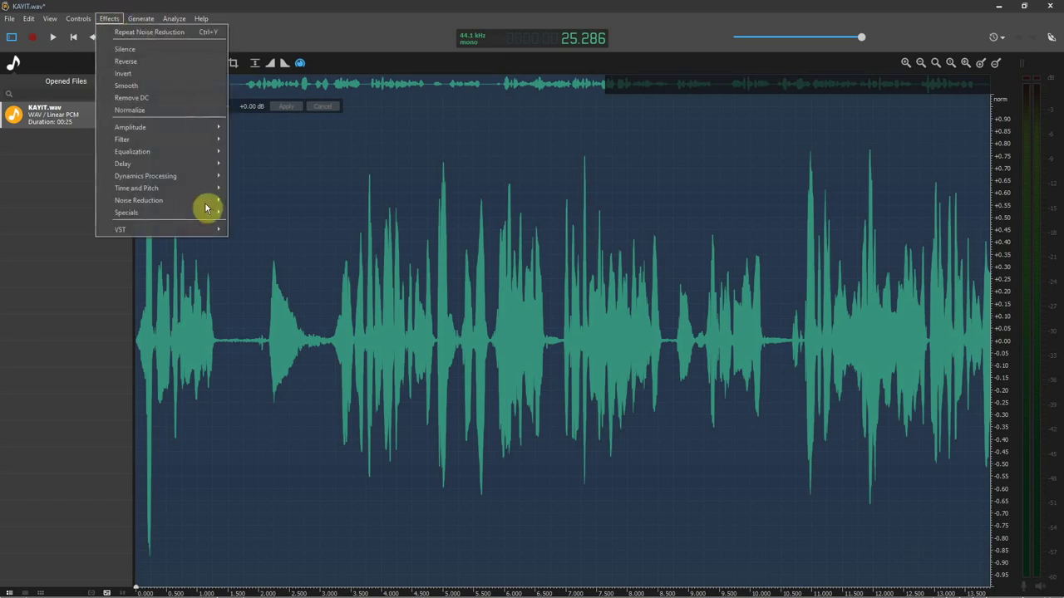
mouse_move(185, 206)
click(259, 202)
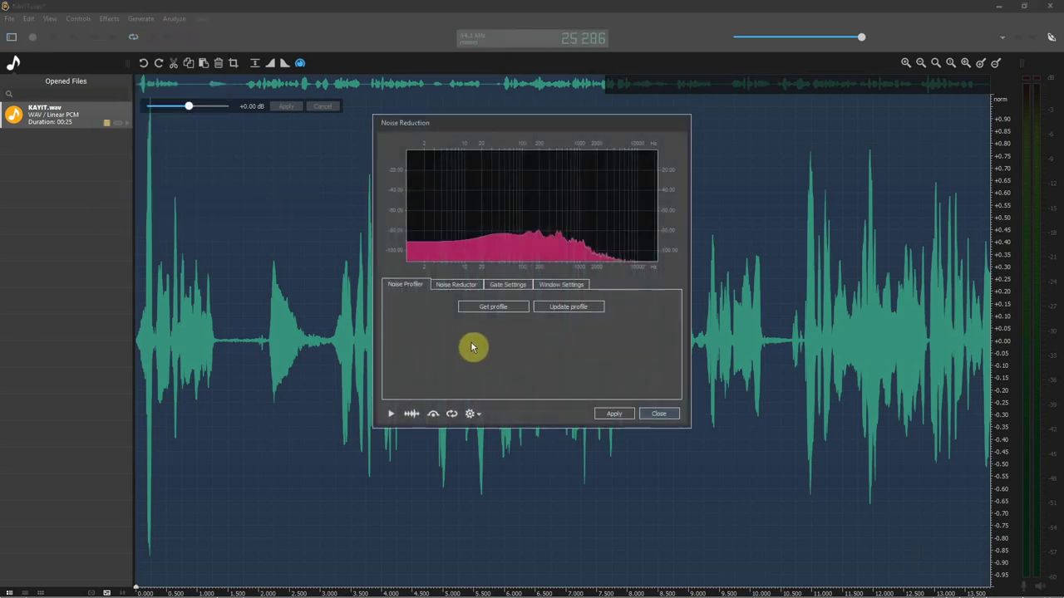
click(458, 285)
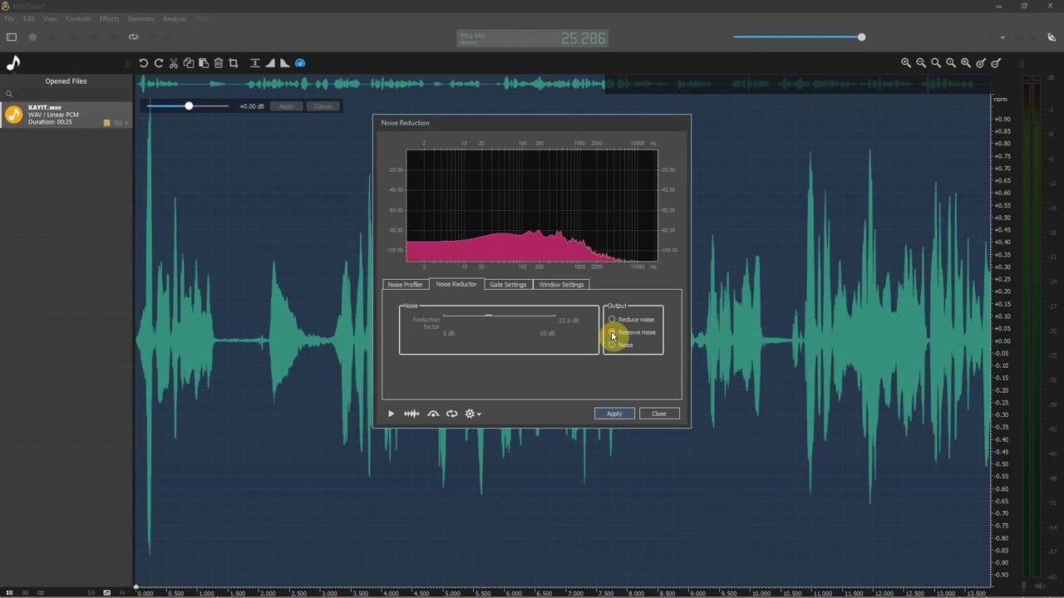
click(612, 320)
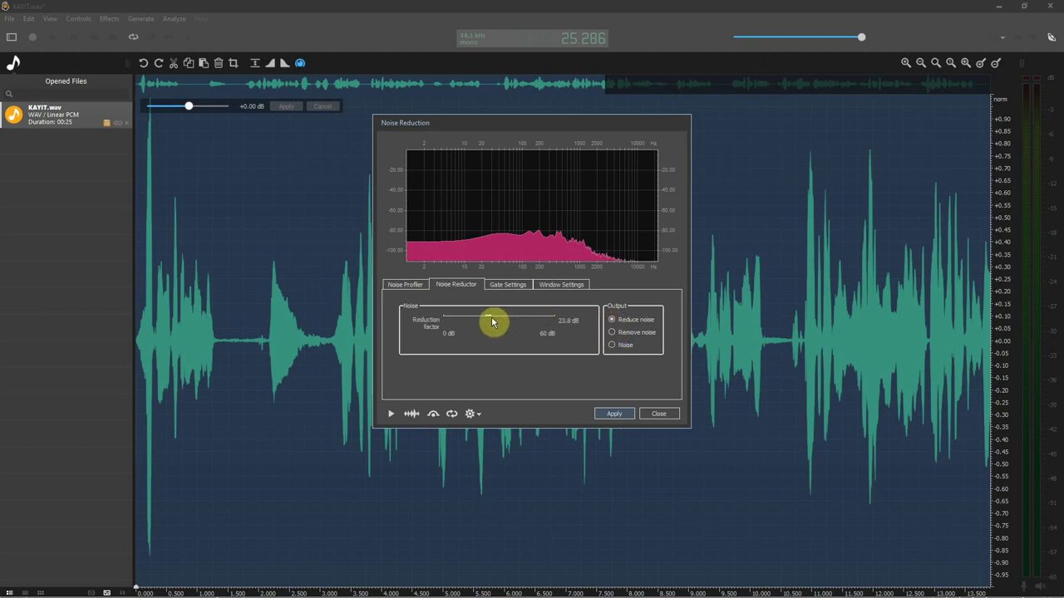
drag(489, 318, 447, 323)
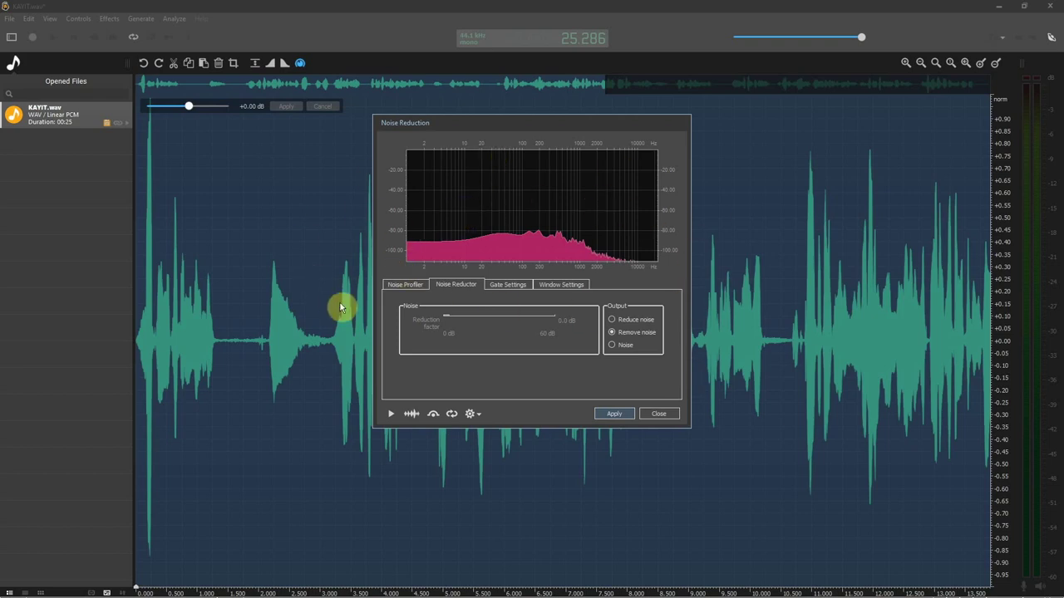
click(615, 414)
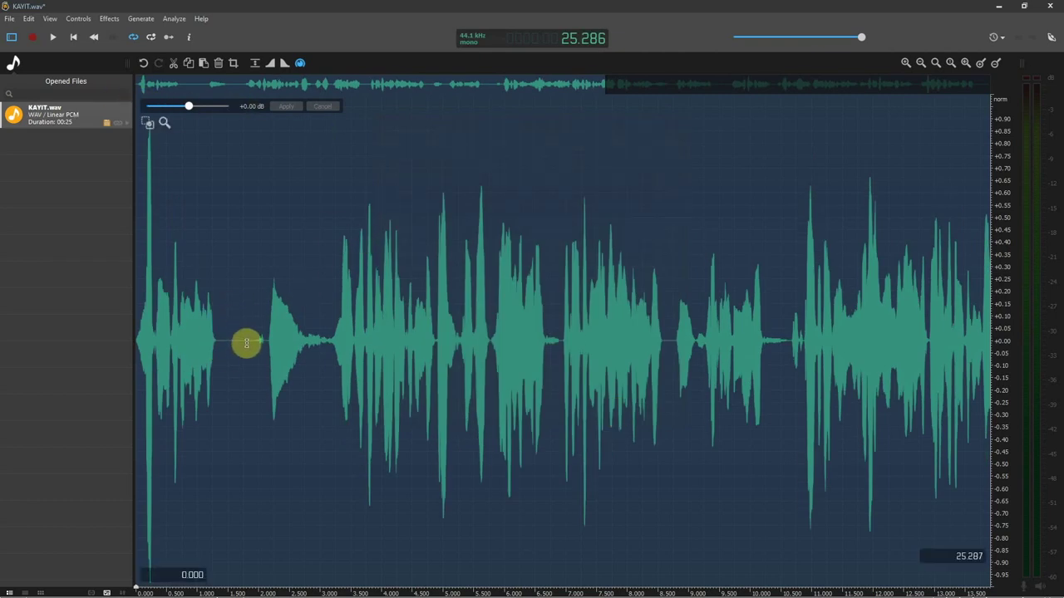
Step: Compare the waveform before and after by undoing and redoing the noise reduction, and play the processed recording
key(ctrl+z)
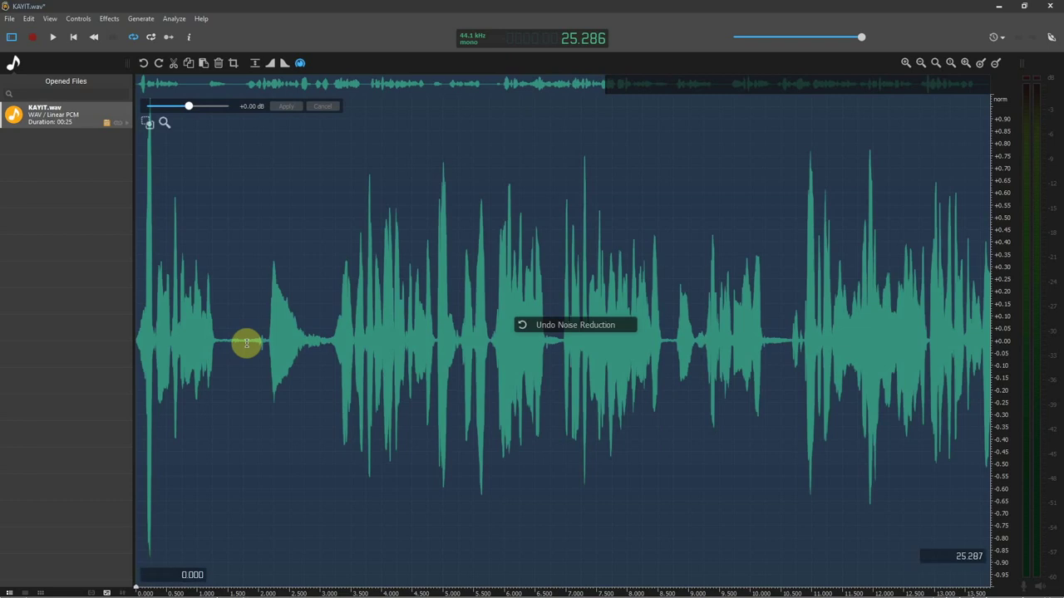
click(158, 65)
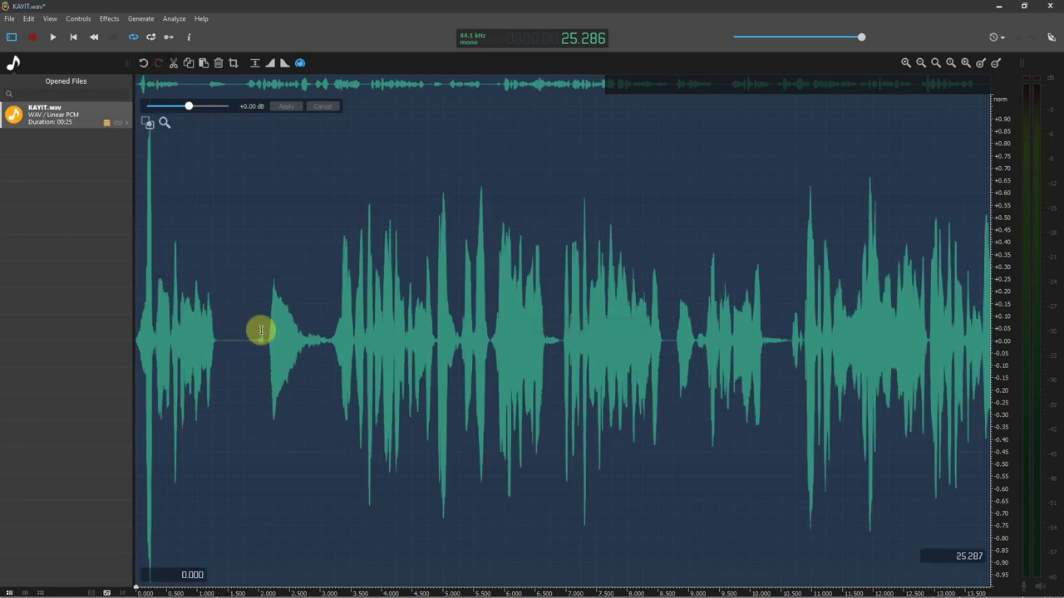
key(space)
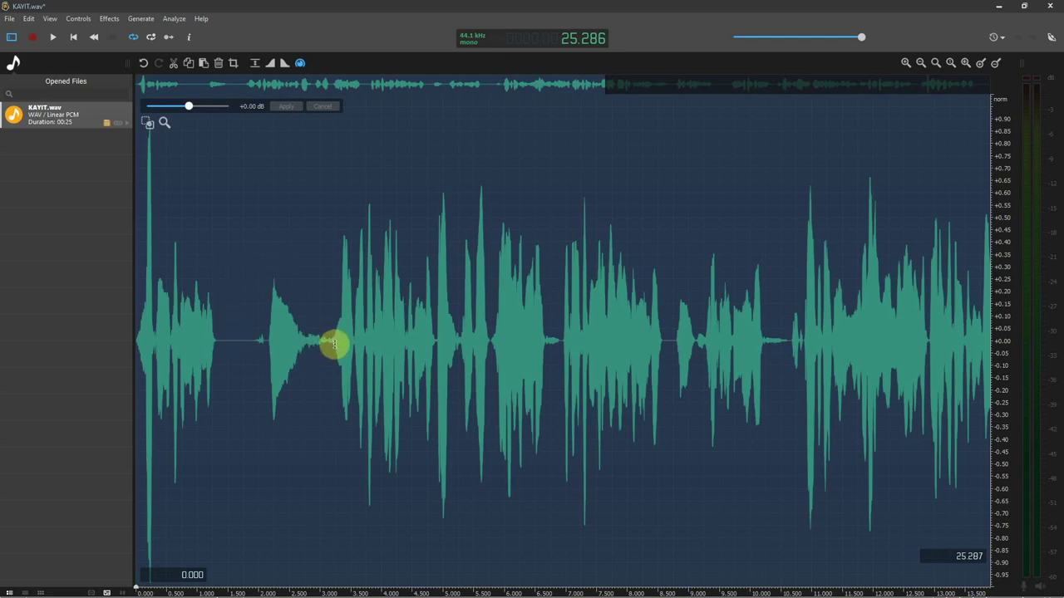
Step: Undo the last noise reduction, reopen Noise Reduction with the output set to Reduce noise, and start the preview
key(ctrl+z)
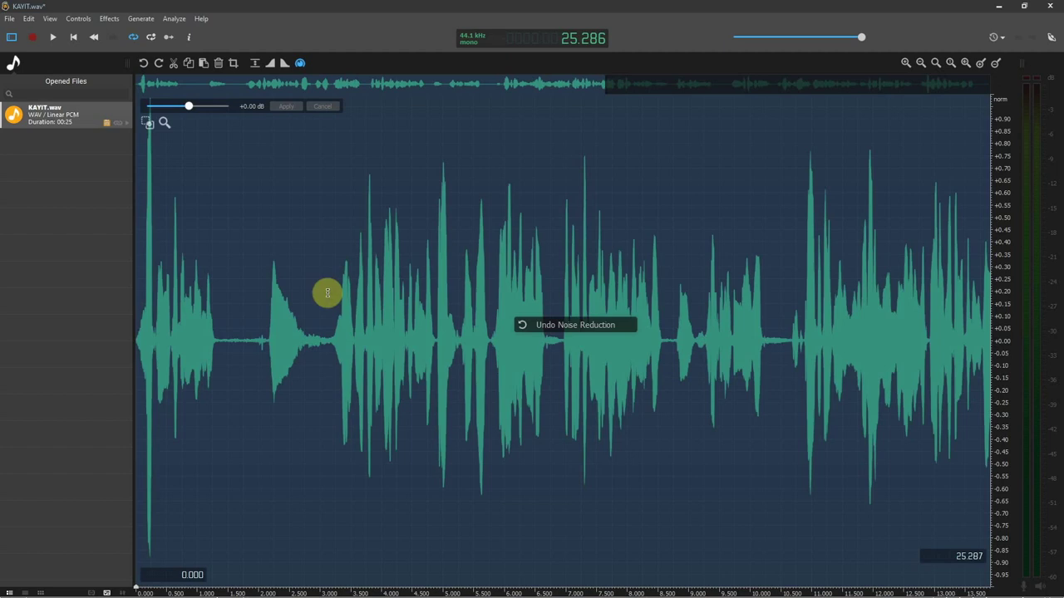
click(109, 18)
mouse_move(176, 200)
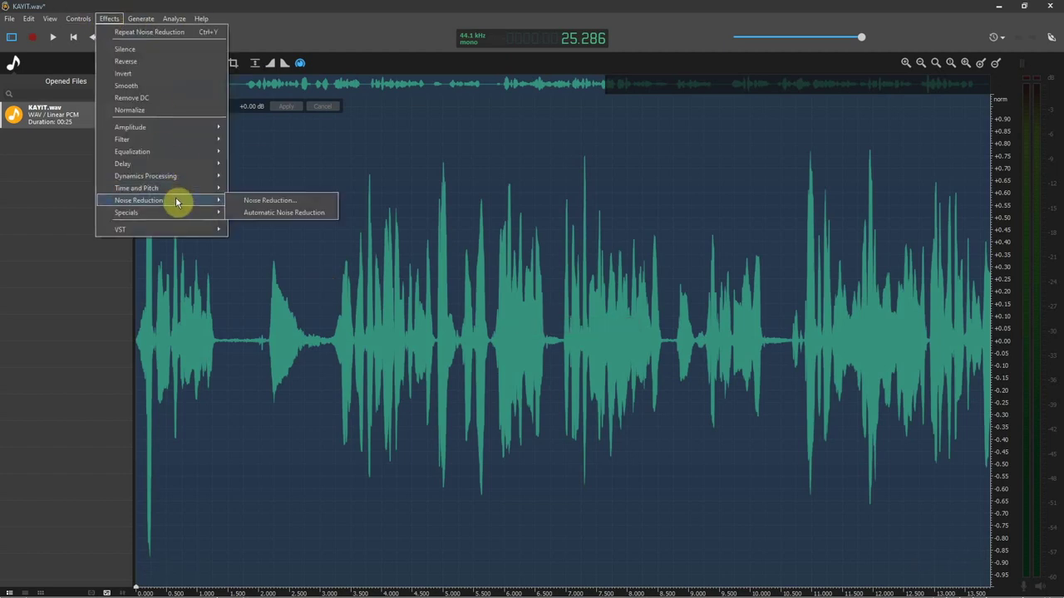
click(249, 199)
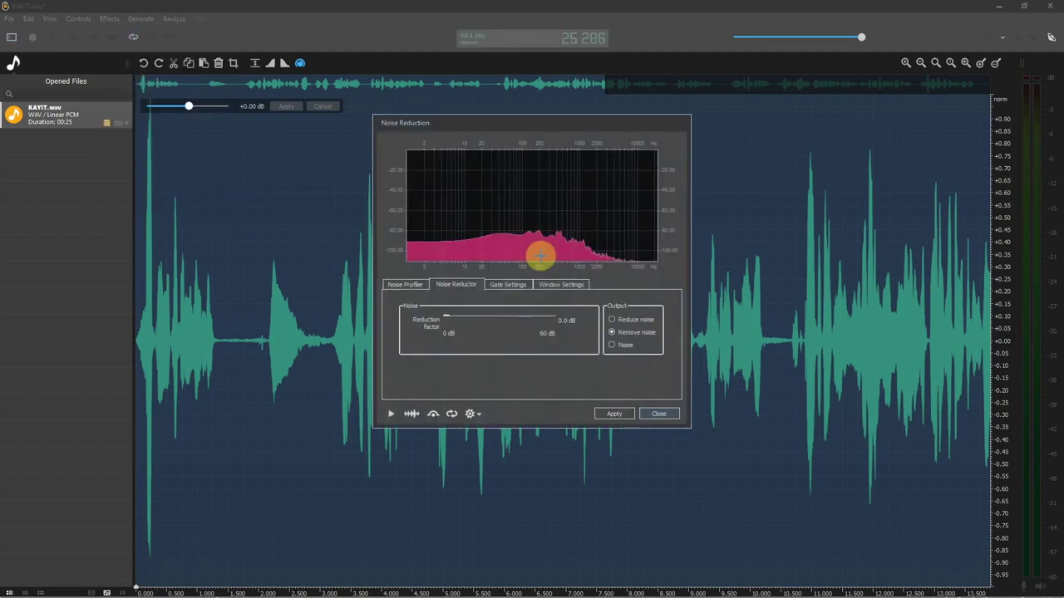
click(612, 320)
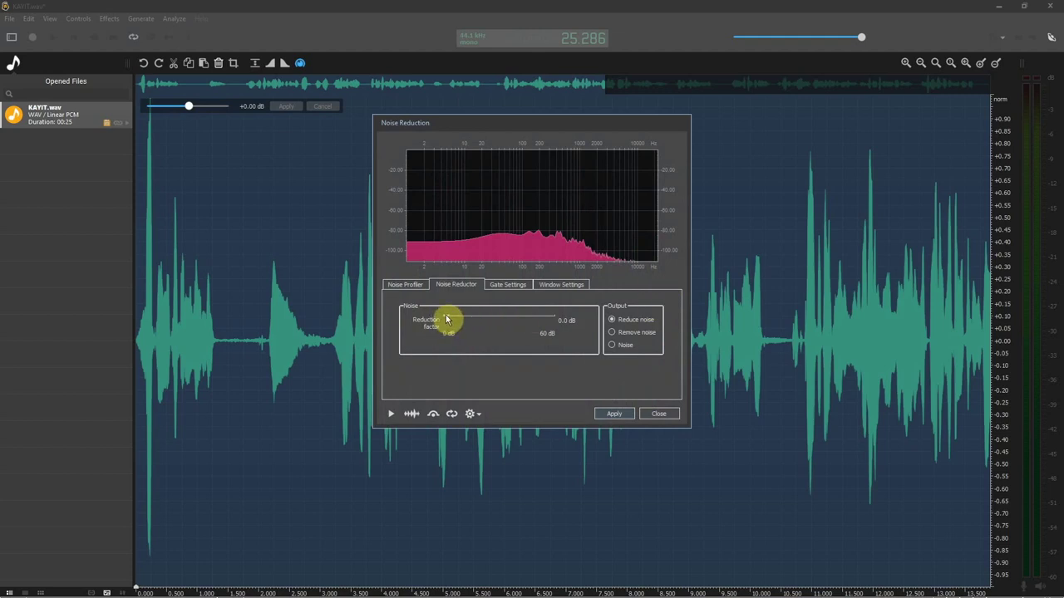
drag(536, 123, 524, 121)
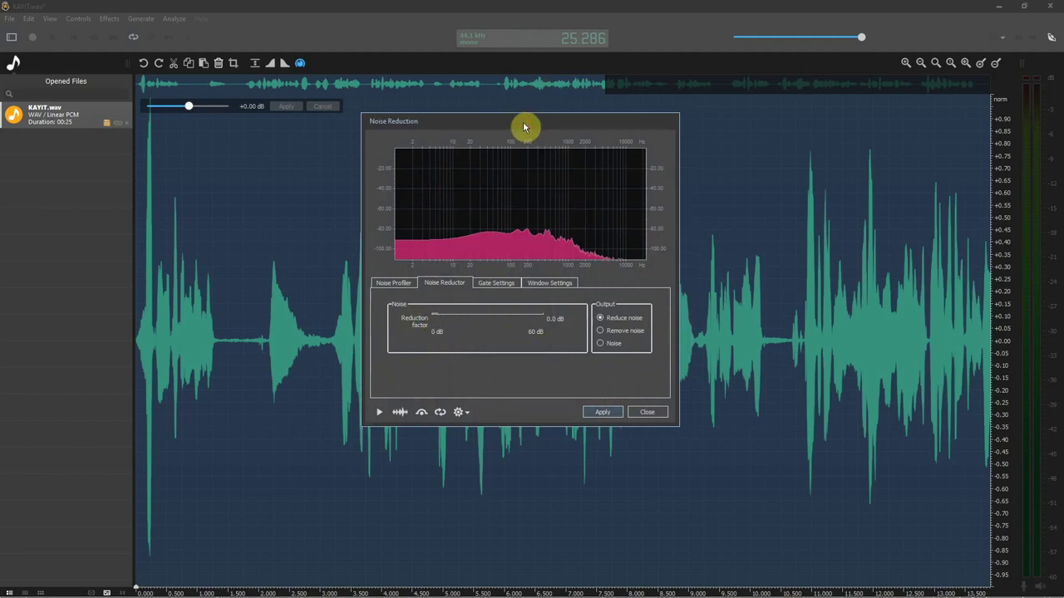
click(379, 415)
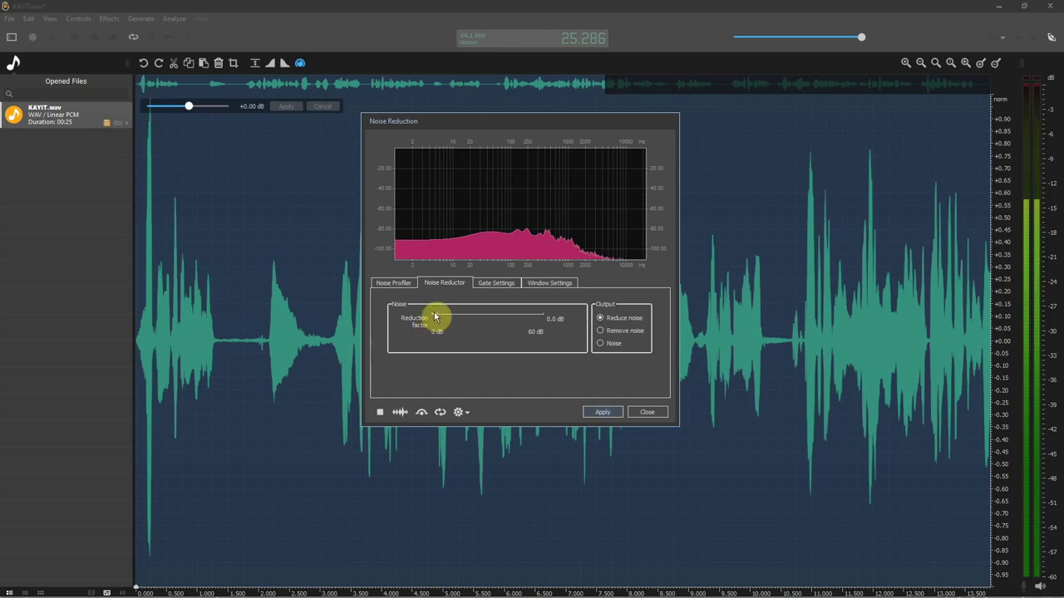
Step: Raise the reduction factor to 20.1 dB while listening to the preview, and apply the noise reduction to the recording
drag(435, 318, 471, 316)
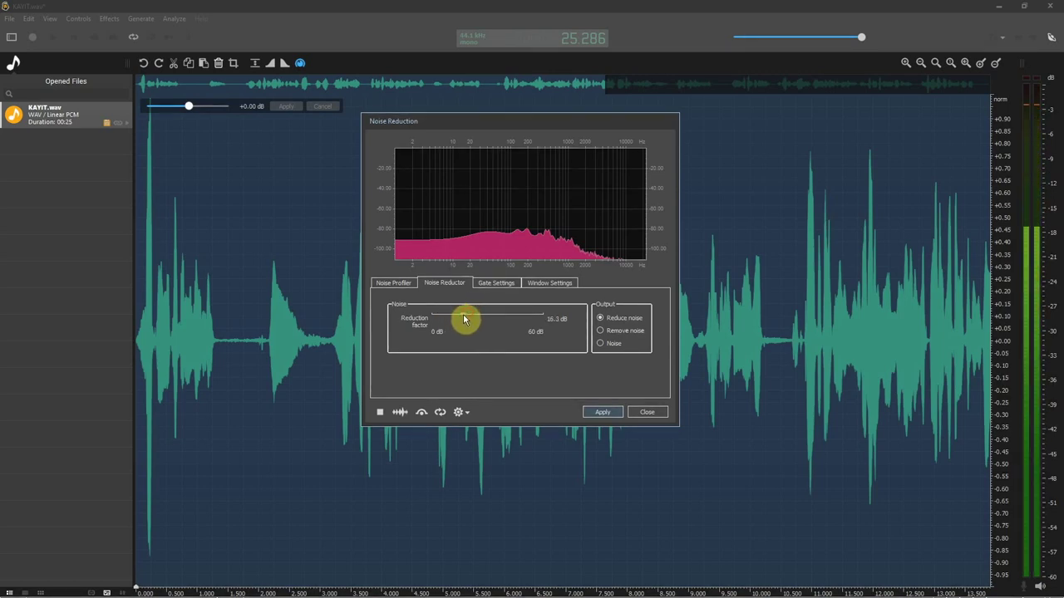
drag(459, 318, 463, 317)
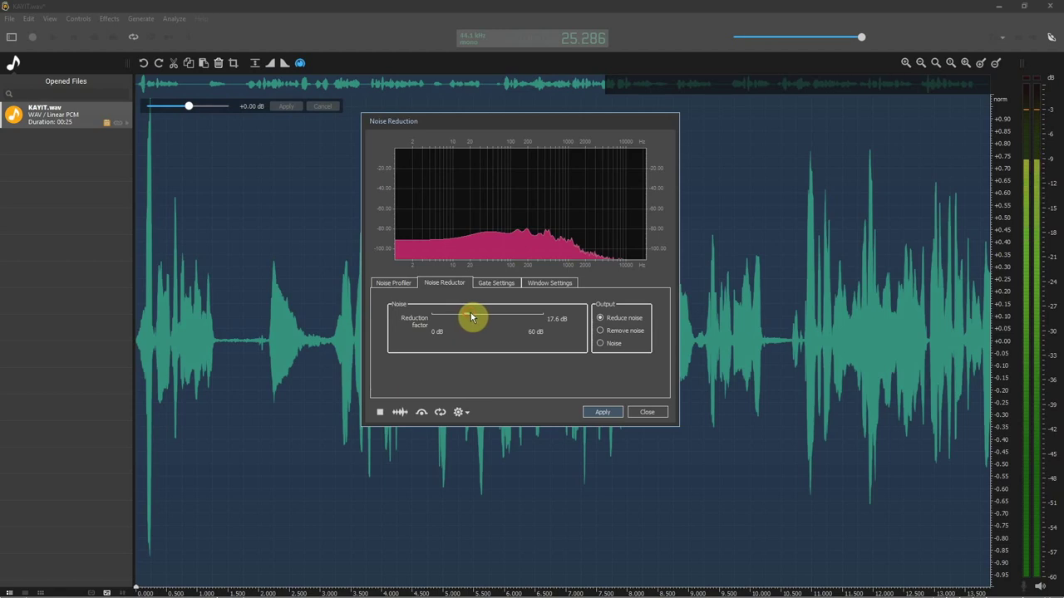
drag(466, 318, 468, 319)
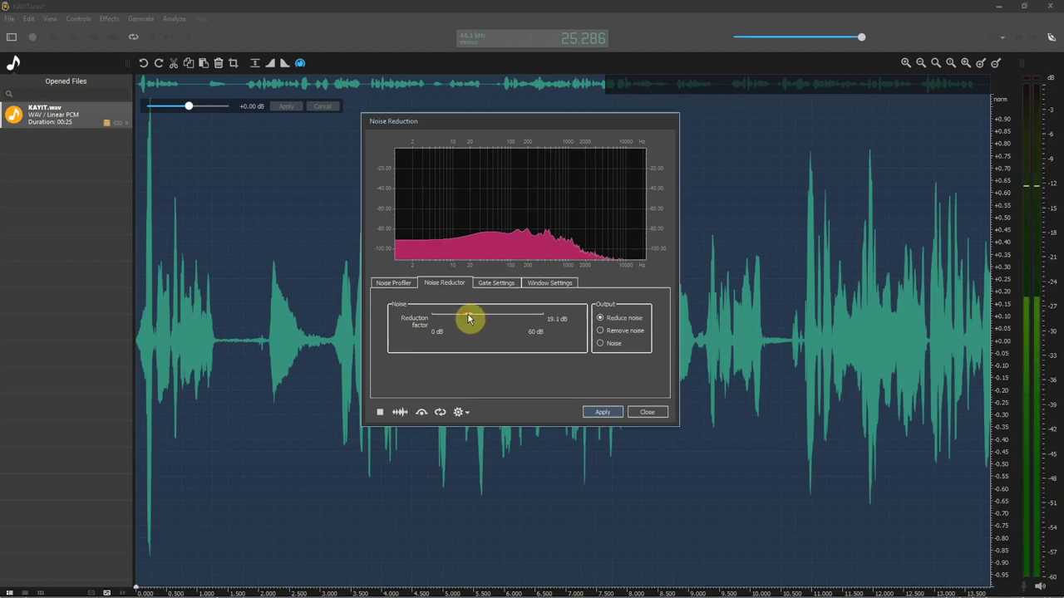
click(379, 414)
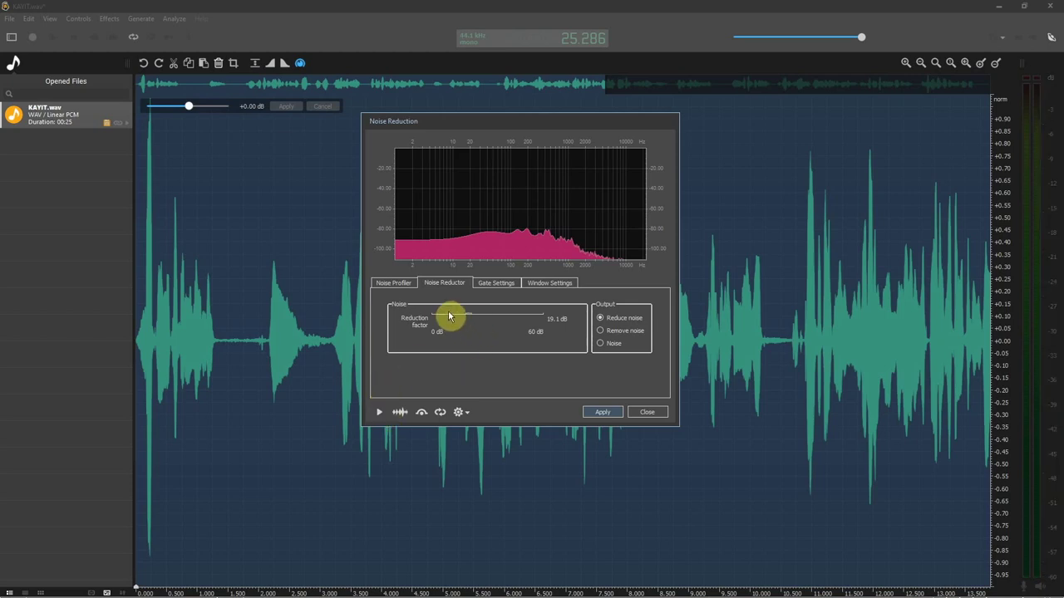
click(379, 415)
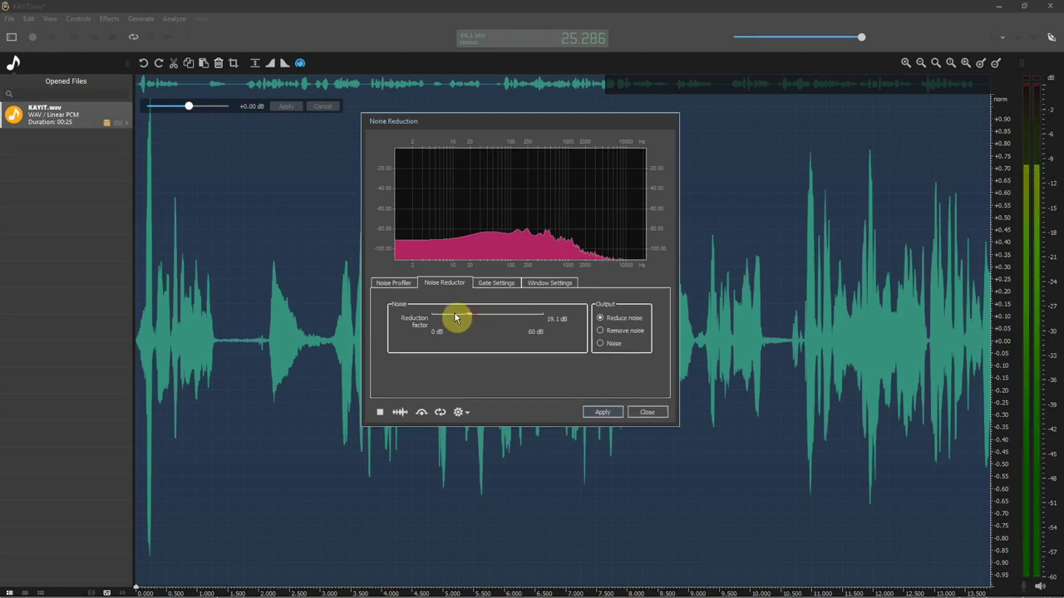
mouse_move(470, 316)
mouse_down()
mouse_move(410, 315)
mouse_move(544, 318)
mouse_move(472, 320)
mouse_up()
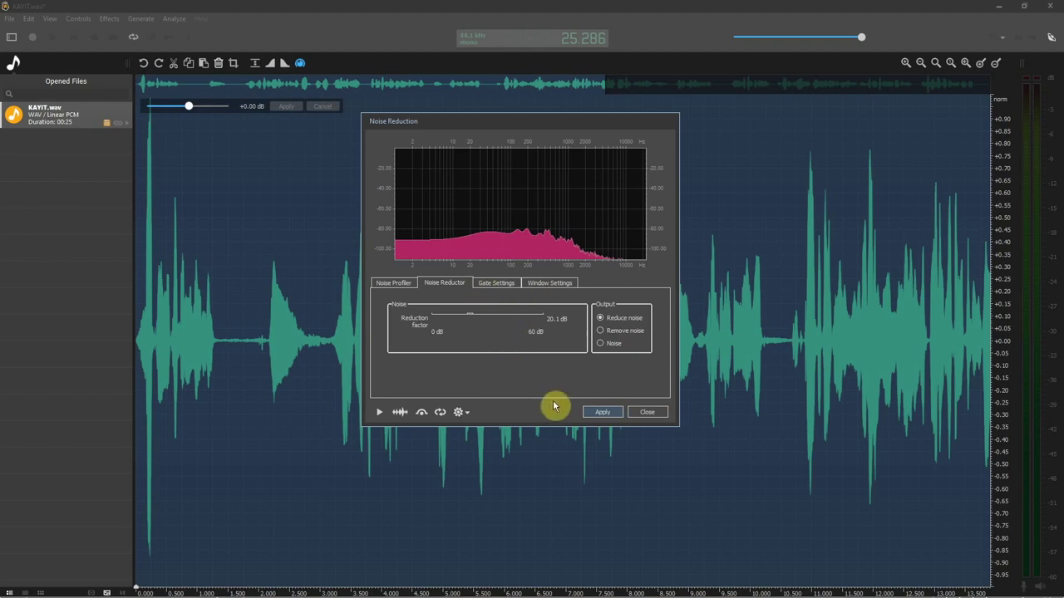
click(601, 412)
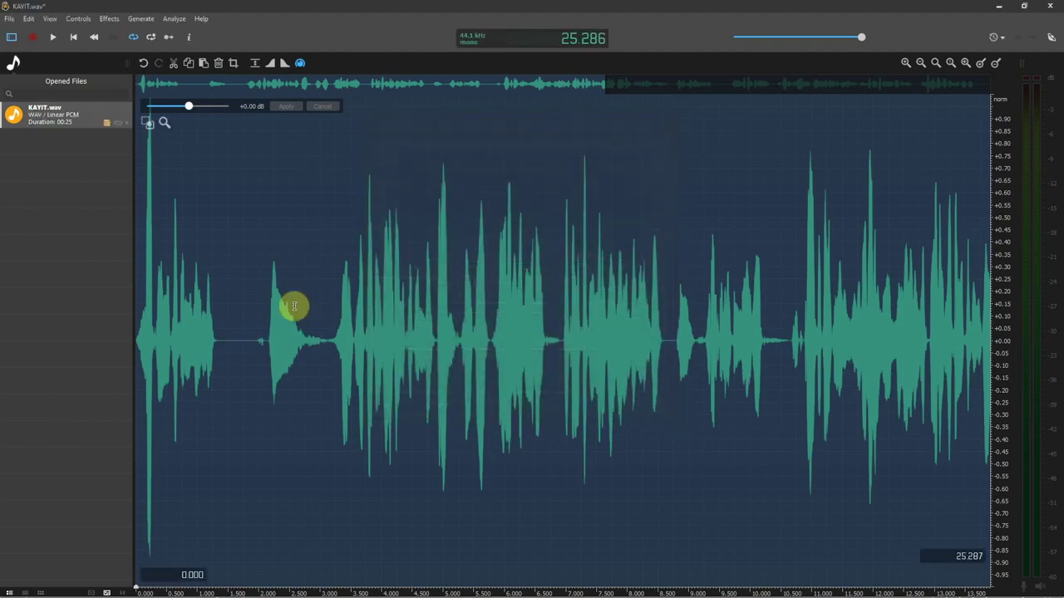
Step: Play the noise-reduced recording, stop it, and inspect the waveform over the full length of the file
click(55, 36)
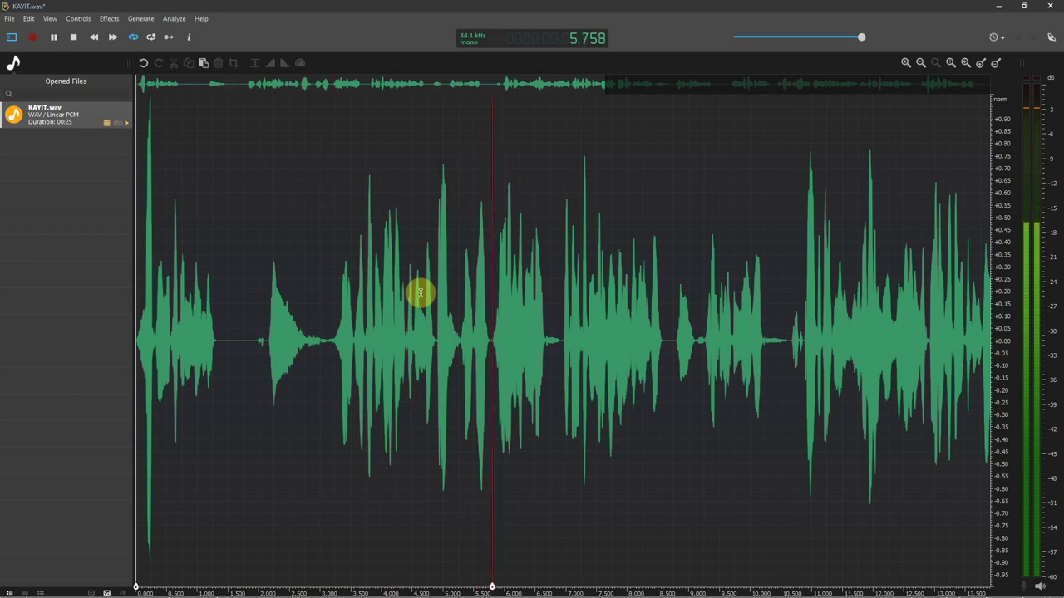
click(290, 296)
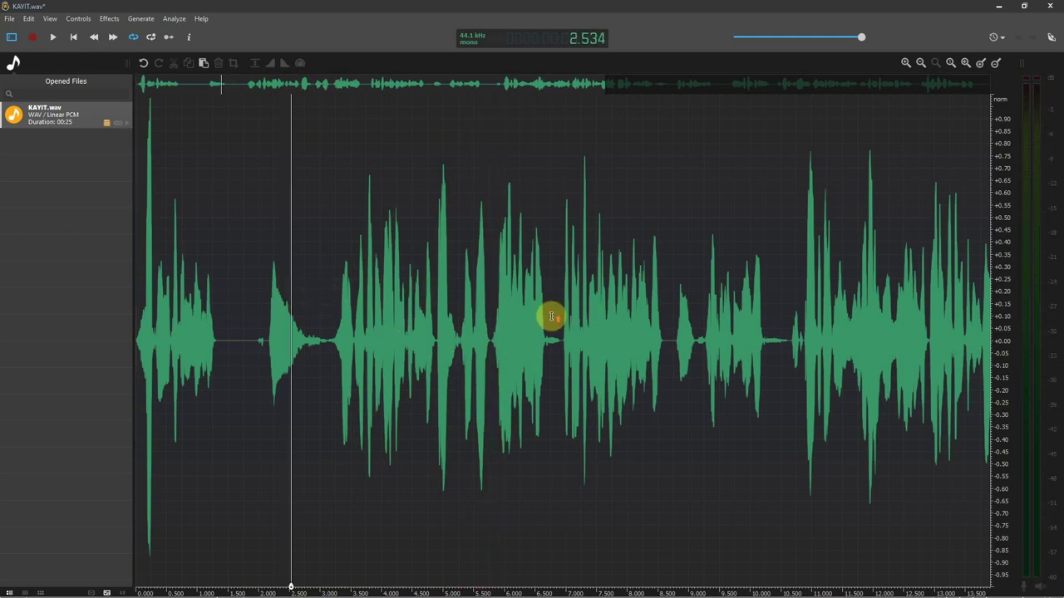
scroll(551, 316, up, 3)
scroll(548, 316, down, 7)
scroll(542, 318, up, 5)
scroll(531, 320, down, 6)
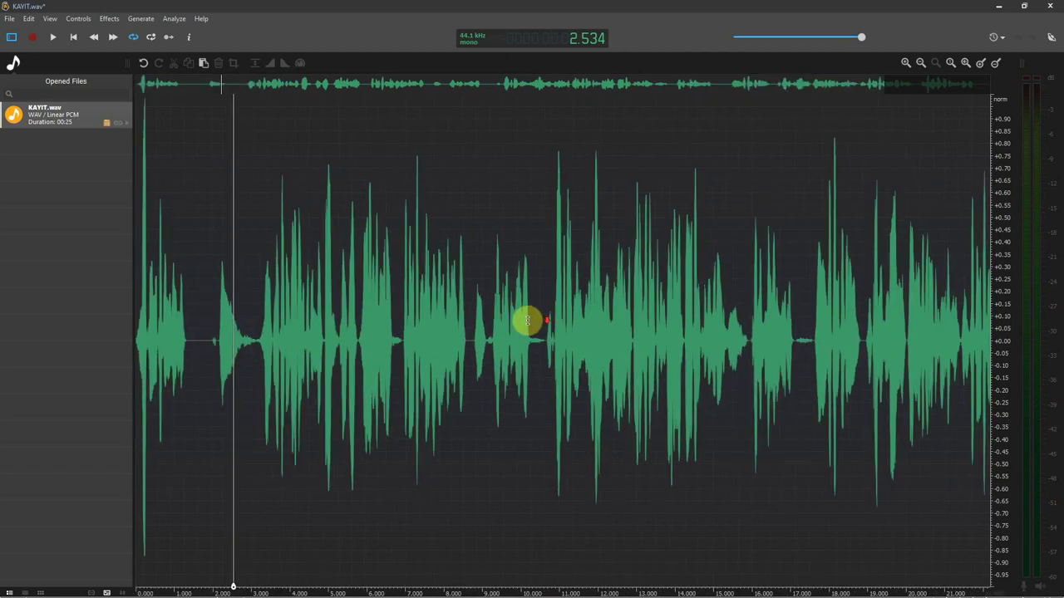
scroll(422, 302, down, 1)
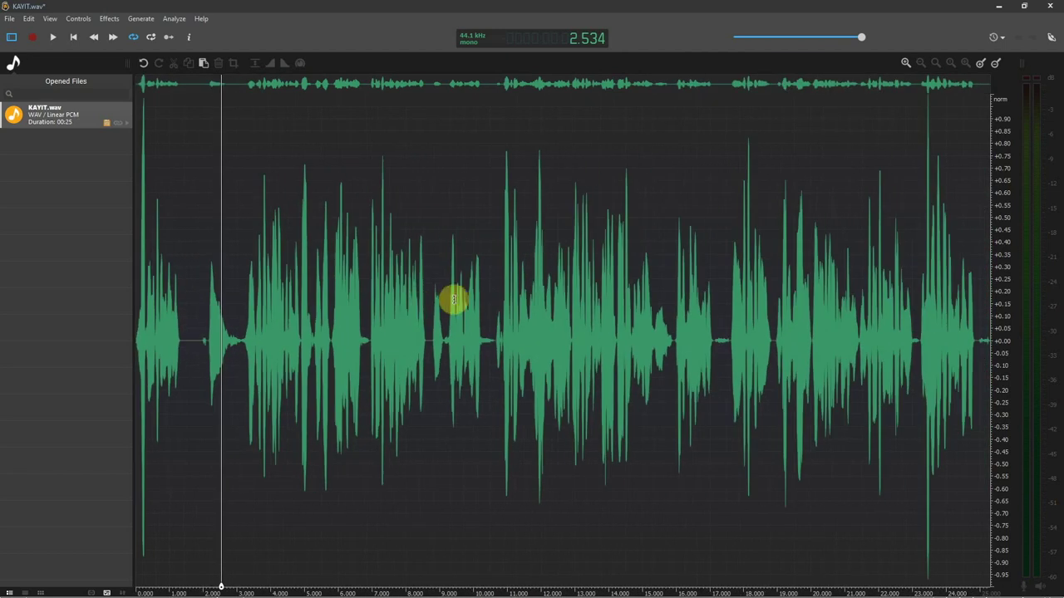
Step: Inspect the waveform of Mix icin.wav, both over its full length and close up around the first phrases
key(ctrl+a)
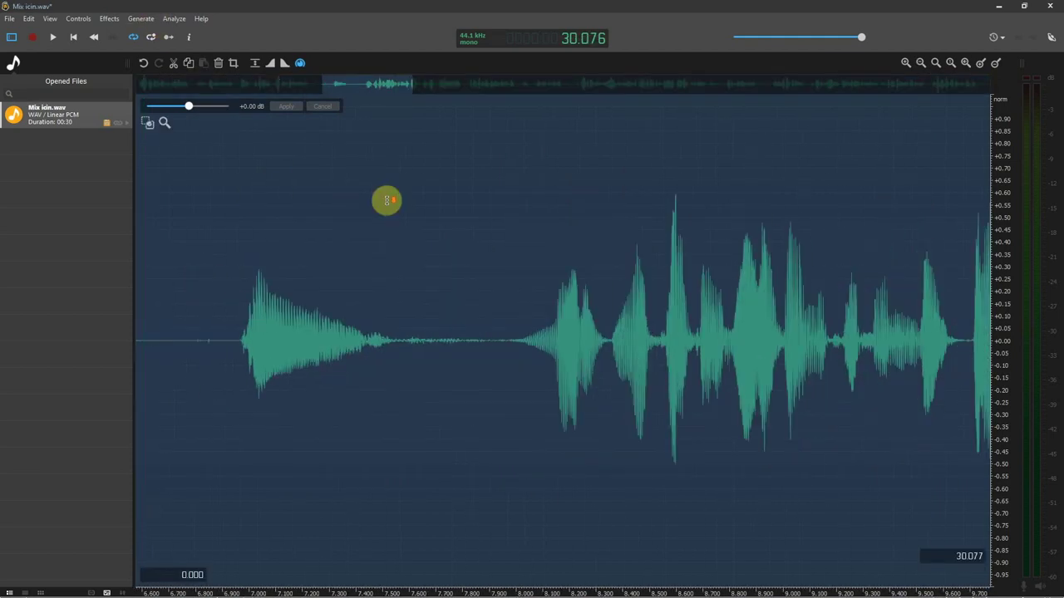
scroll(384, 200, up, 3)
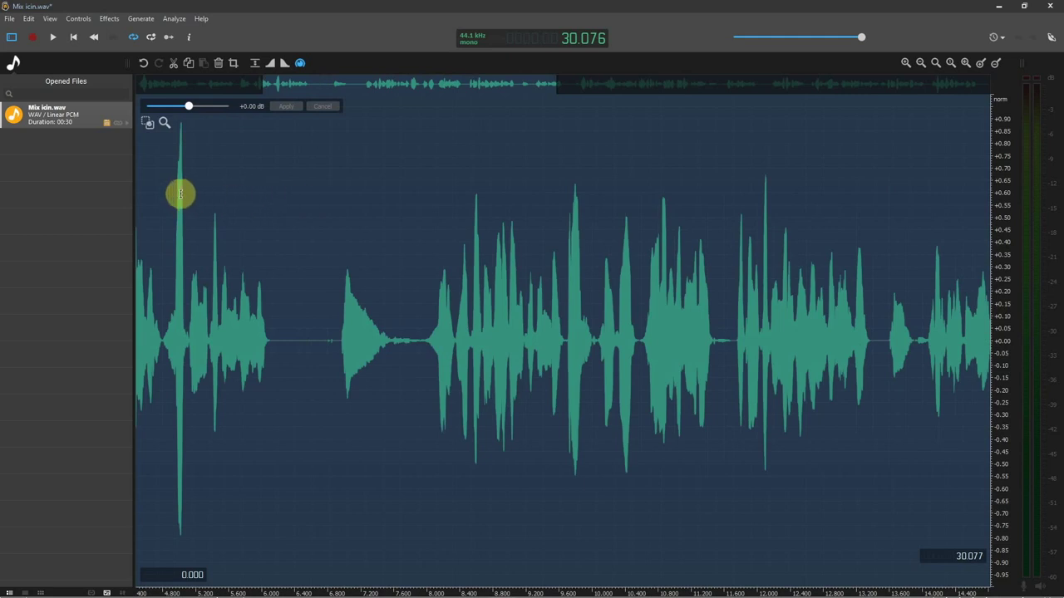
scroll(180, 194, down, 5)
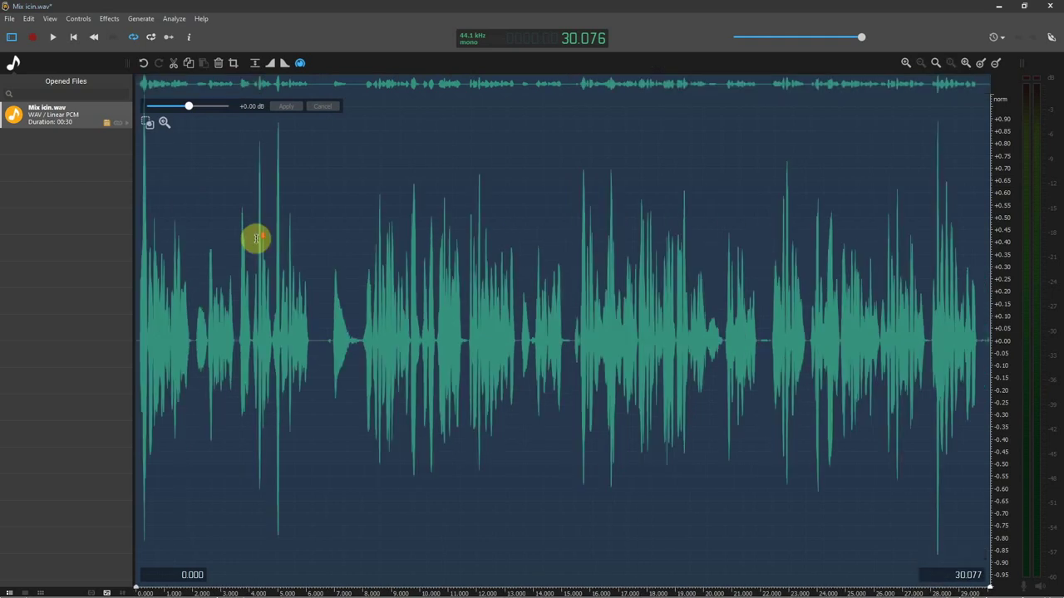
click(184, 240)
scroll(228, 244, up, 3)
scroll(235, 243, up, 2)
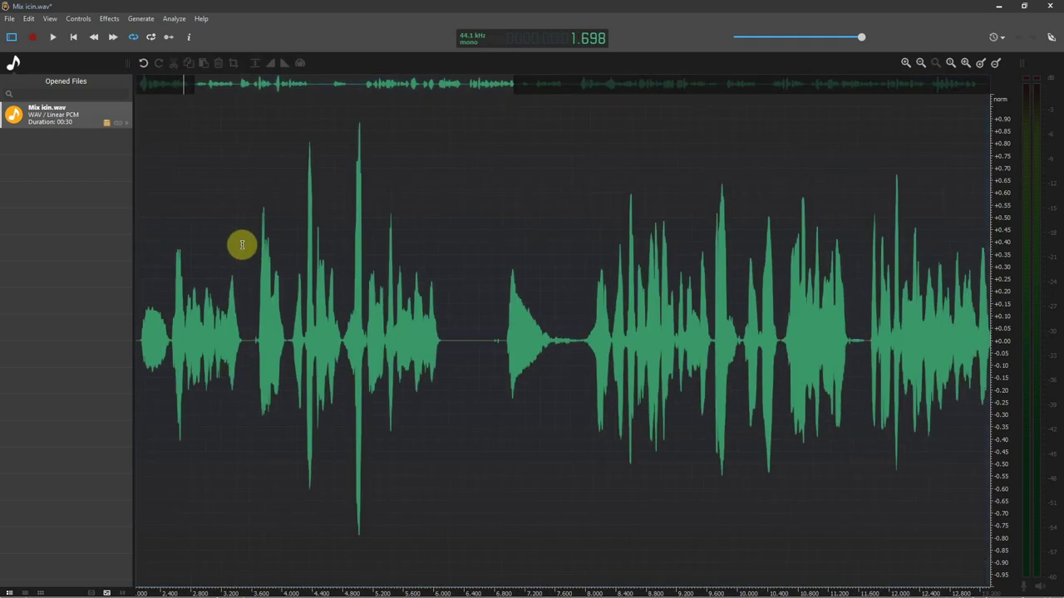
Step: Select the entire Mix icin.wav recording, run FFT Analysis on it, and view the available window functions and bin counts
key(ctrl+a)
scroll(244, 250, down, 3)
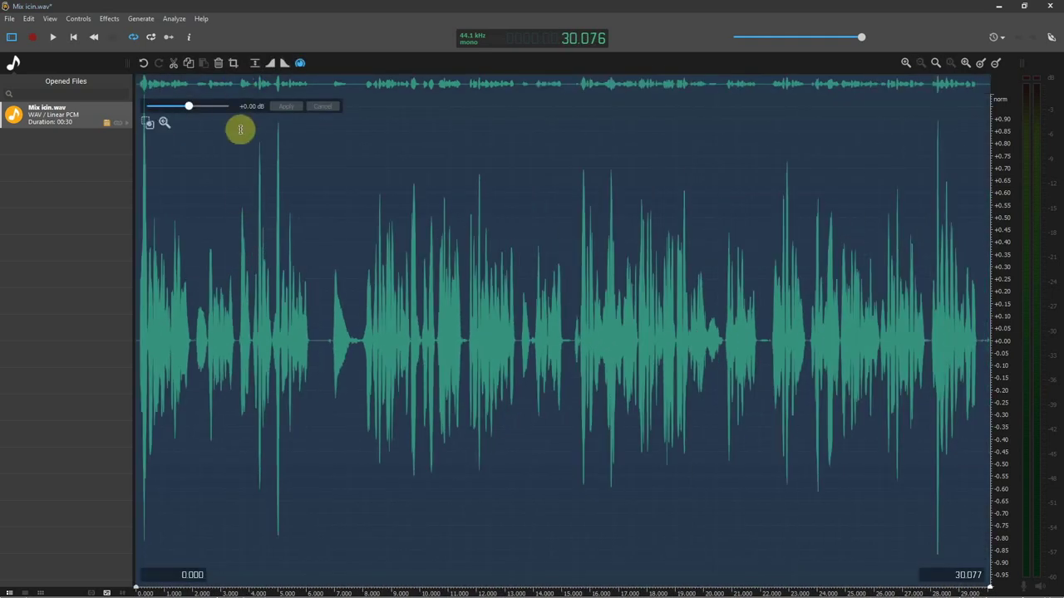
click(174, 18)
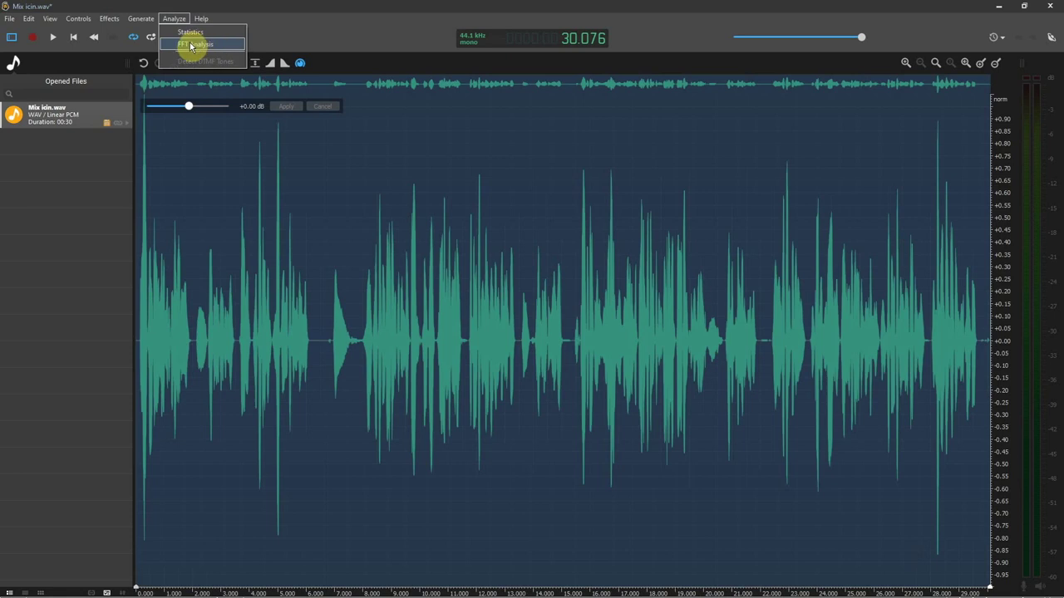
click(197, 45)
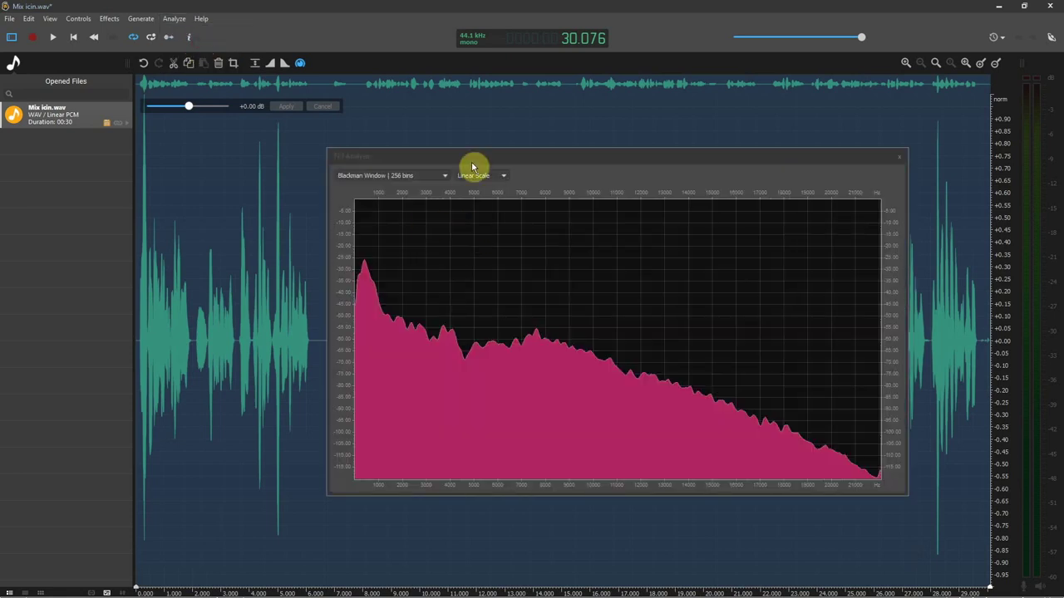
drag(472, 166, 477, 150)
click(420, 172)
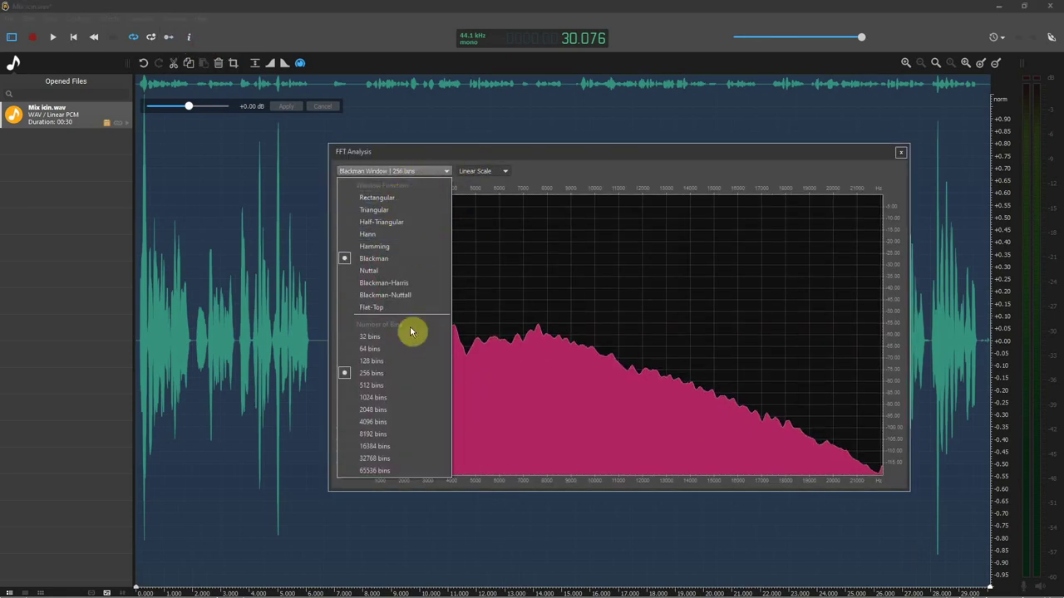
click(375, 385)
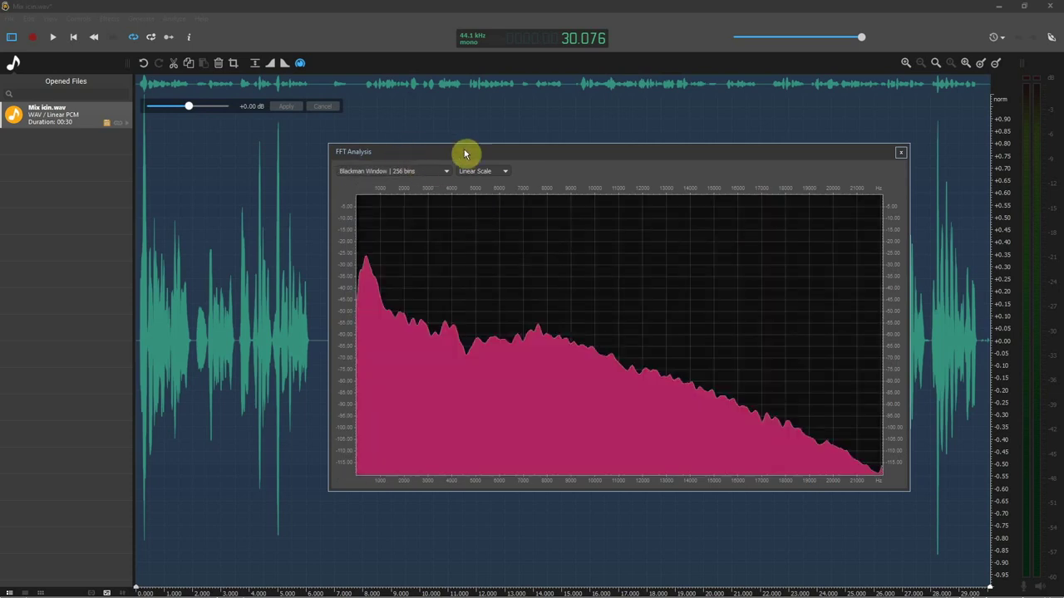
Step: Enlarge the FFT Analysis window to cover most of the waveform area and position it over the editor
drag(477, 150, 473, 142)
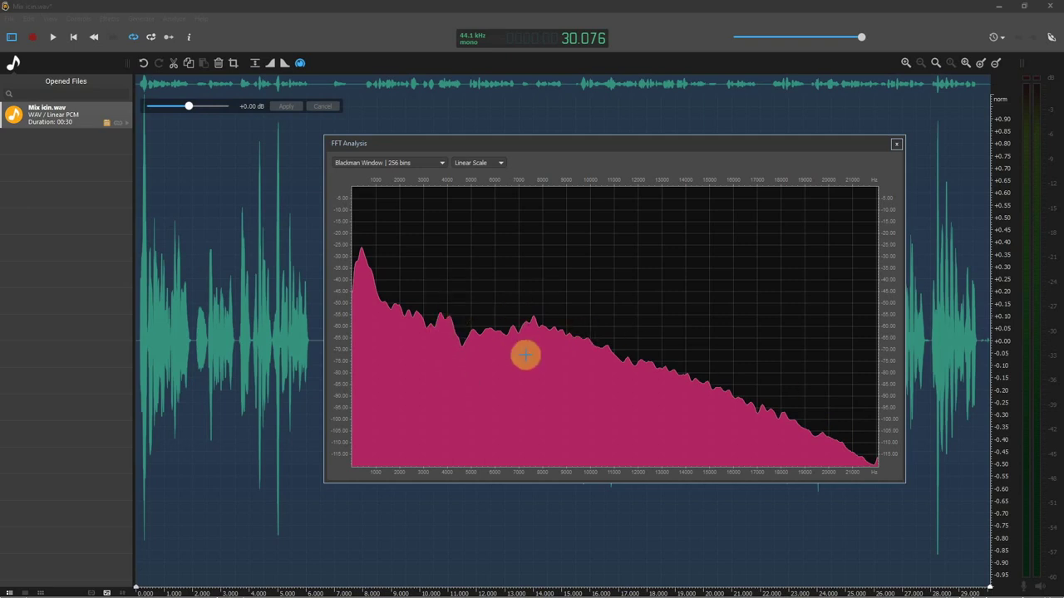
drag(575, 145, 425, 86)
drag(755, 427, 1014, 586)
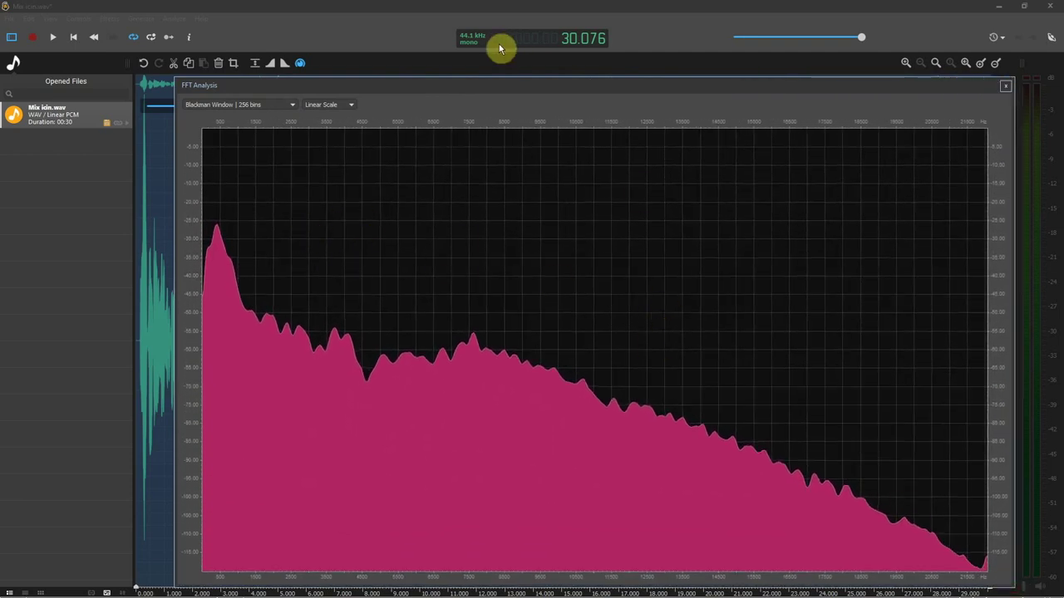
drag(486, 87, 484, 73)
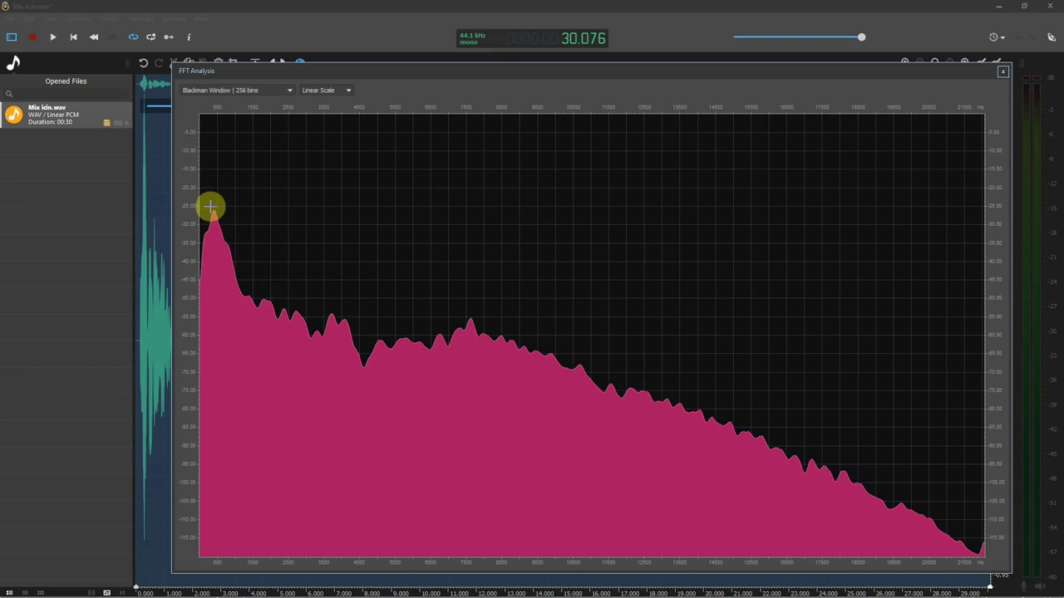
Step: Examine the highest low-frequency peak and the dip between 4000 and 5000 Hz in the spectrum, and close the analysis
drag(212, 209, 218, 215)
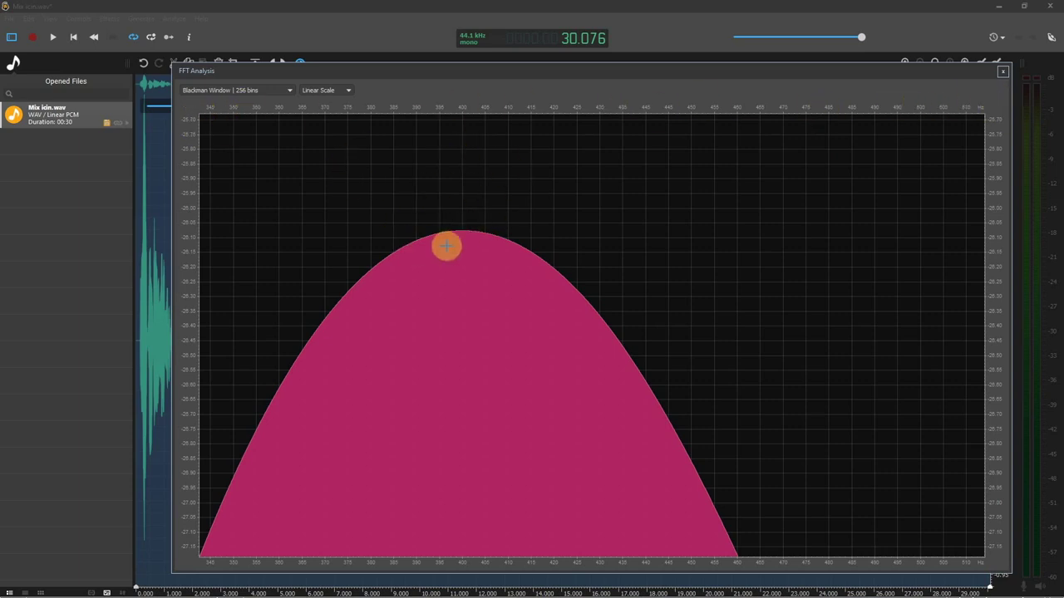
scroll(445, 246, down, 8)
scroll(376, 364, down, 5)
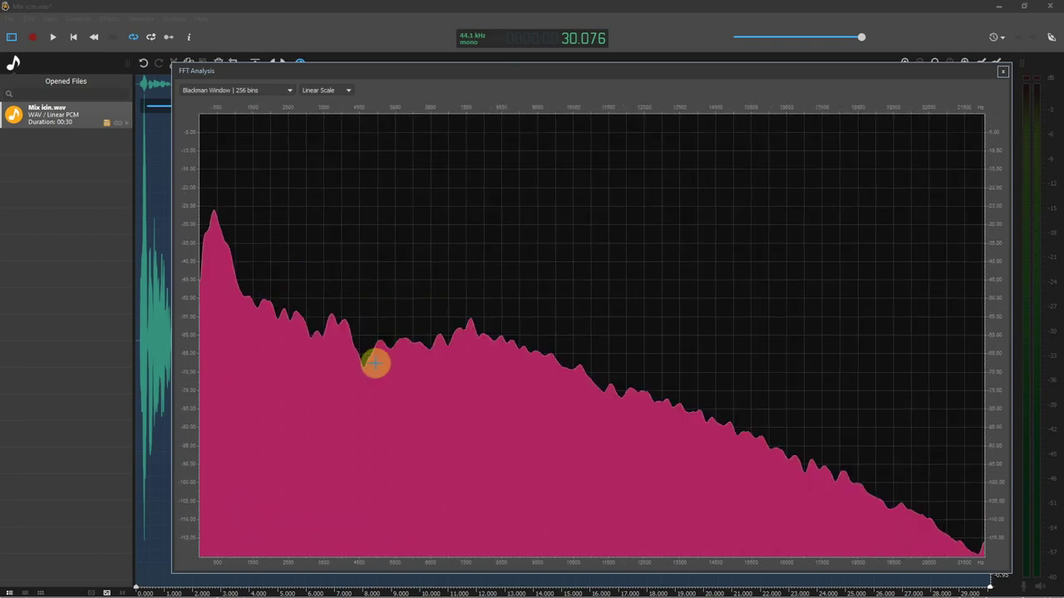
scroll(358, 364, up, 10)
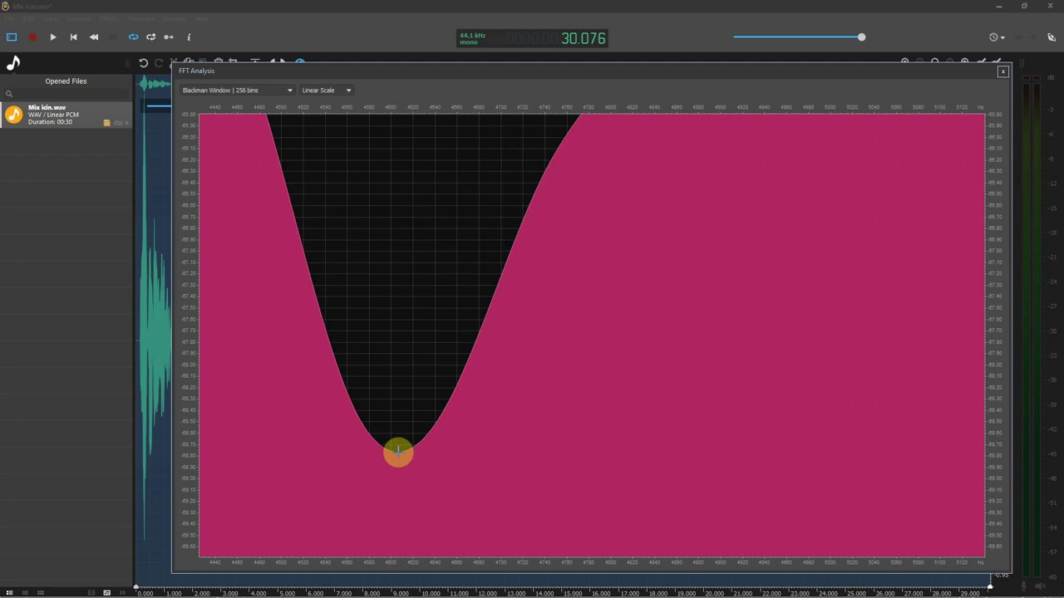
scroll(397, 451, down, 10)
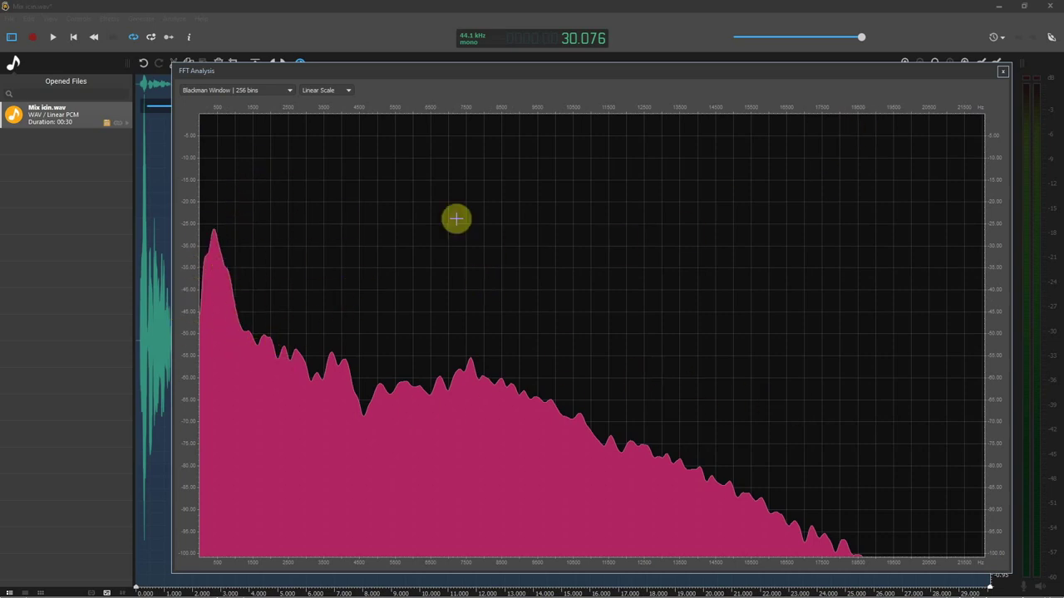
click(1003, 71)
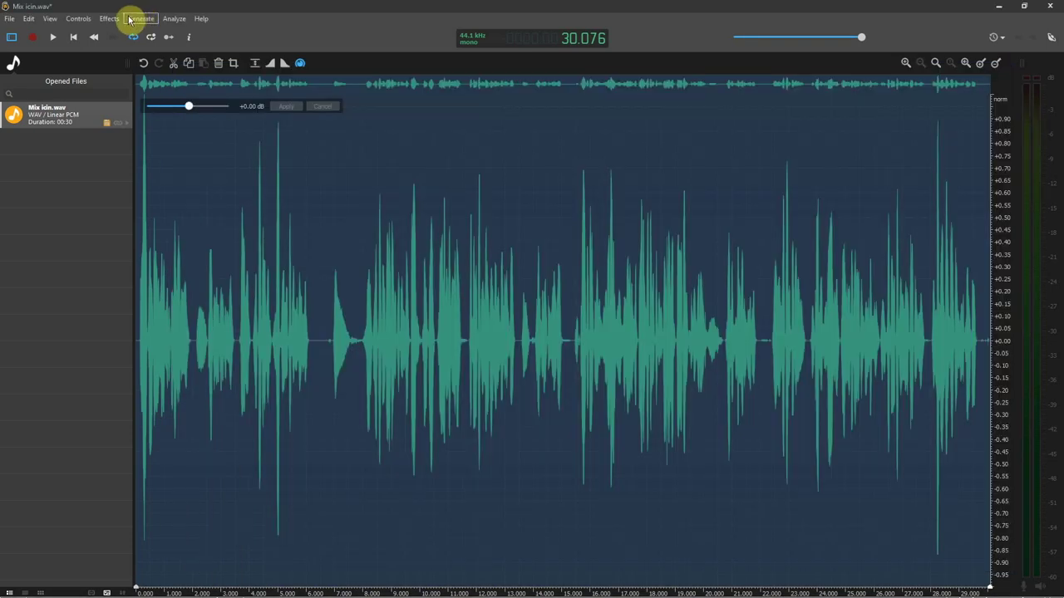
Step: Lower the 400 Hz band to about -6 dB in the 31-band Graphic Equalizer while previewing the recording, and close the equalizer
click(109, 18)
mouse_move(166, 152)
click(308, 167)
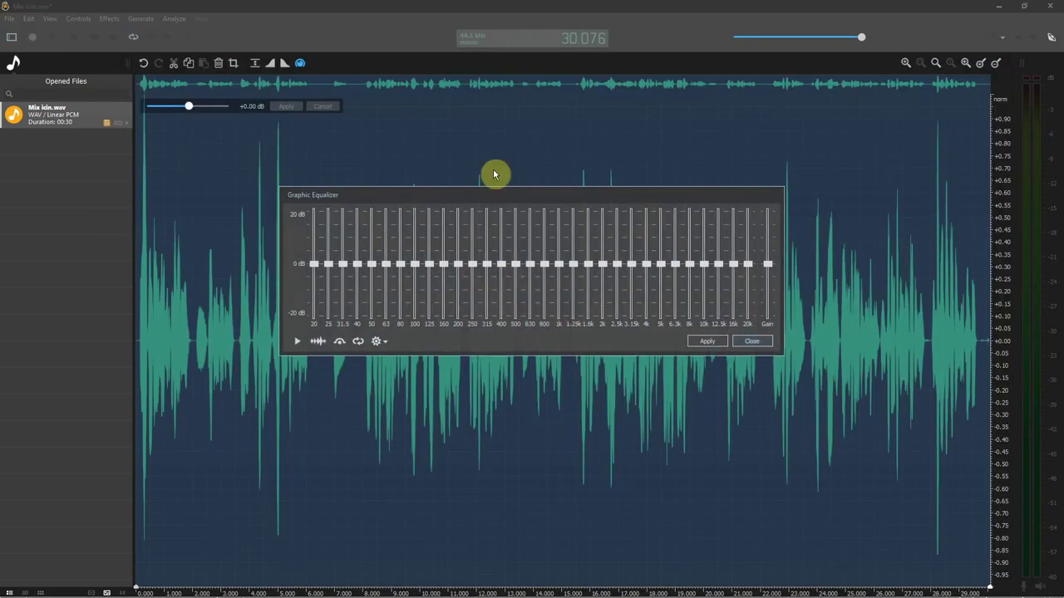
drag(496, 198, 473, 188)
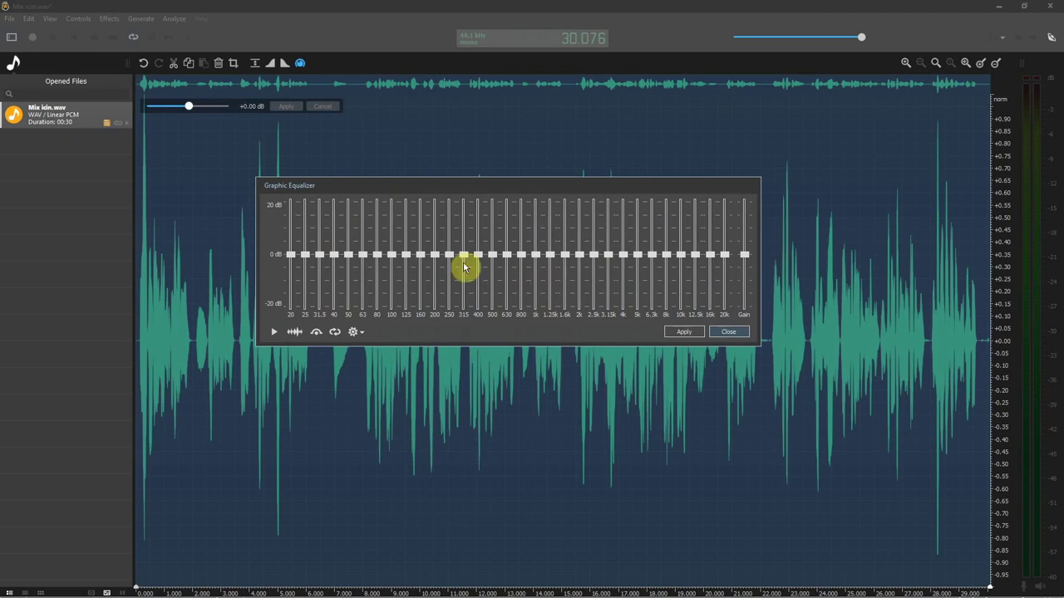
click(280, 333)
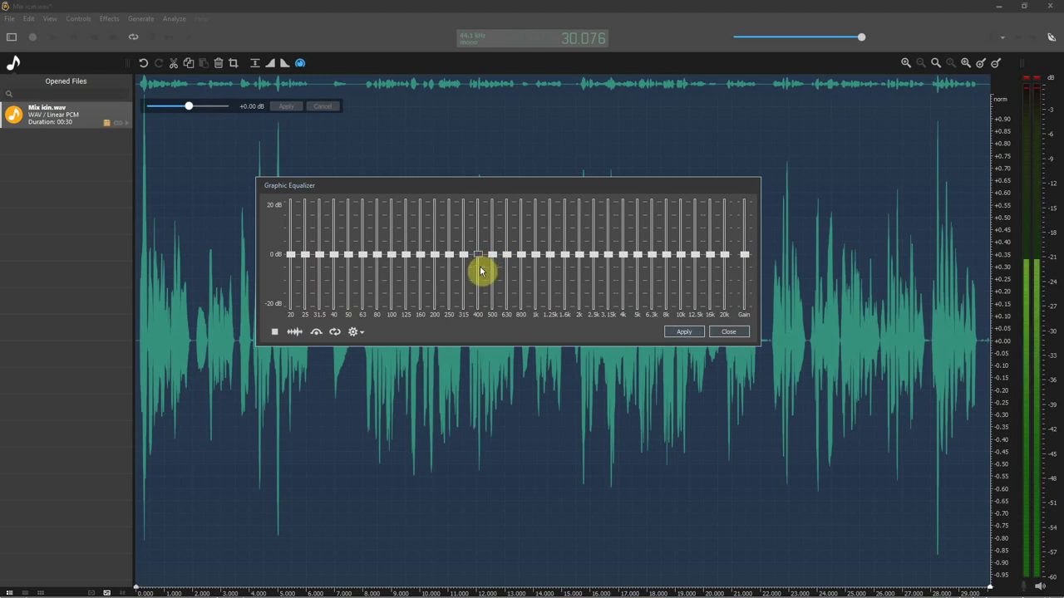
mouse_move(480, 265)
mouse_down()
mouse_move(484, 216)
mouse_move(481, 275)
mouse_up()
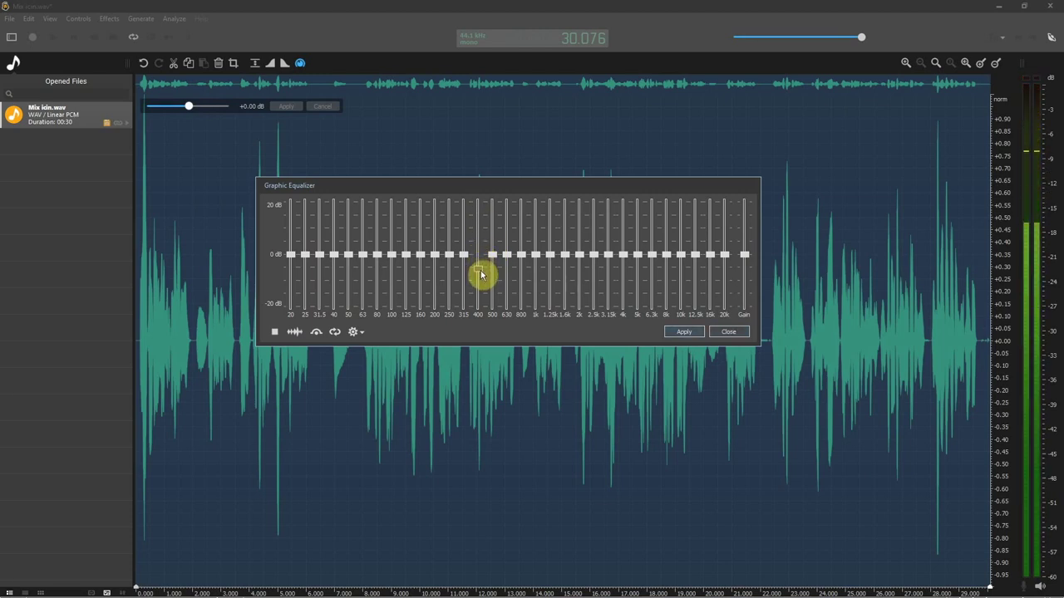
click(272, 334)
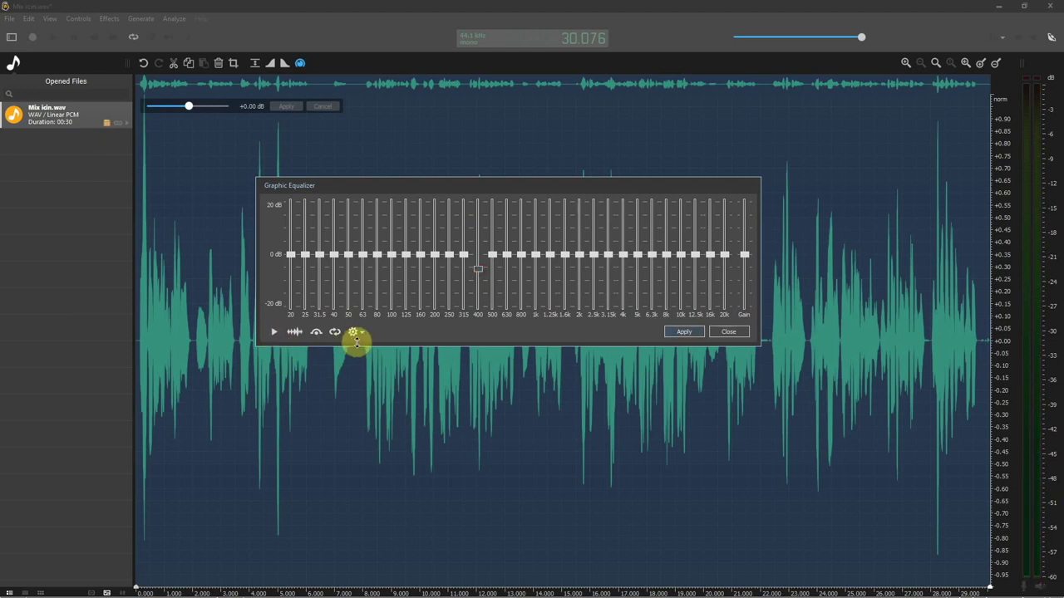
click(728, 333)
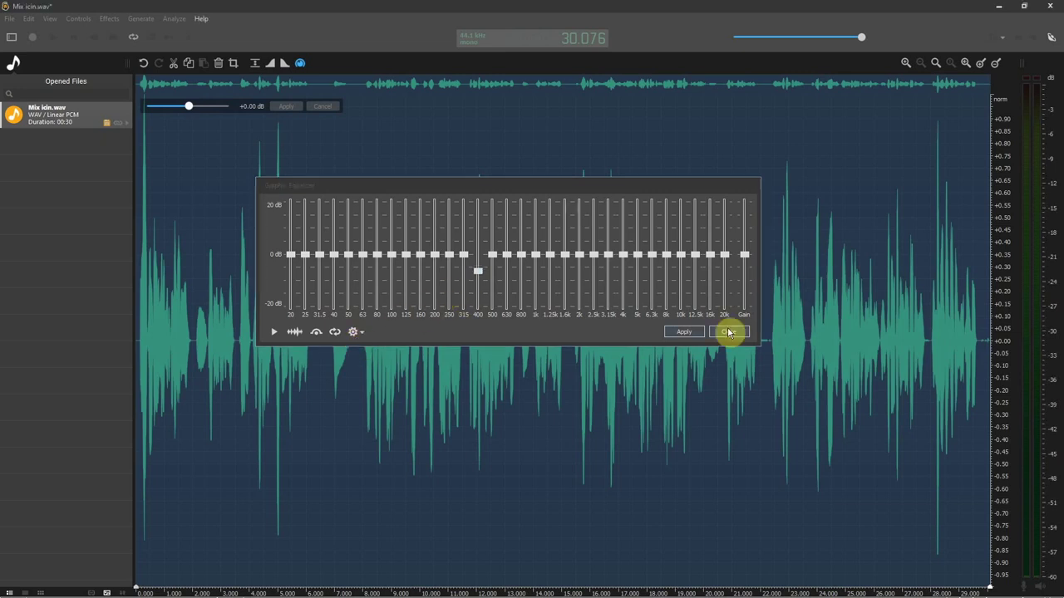
Step: Run FFT Analysis on the recording, examine the dip between 4500 and 4700 Hz up close, and close the analysis
click(176, 18)
click(198, 46)
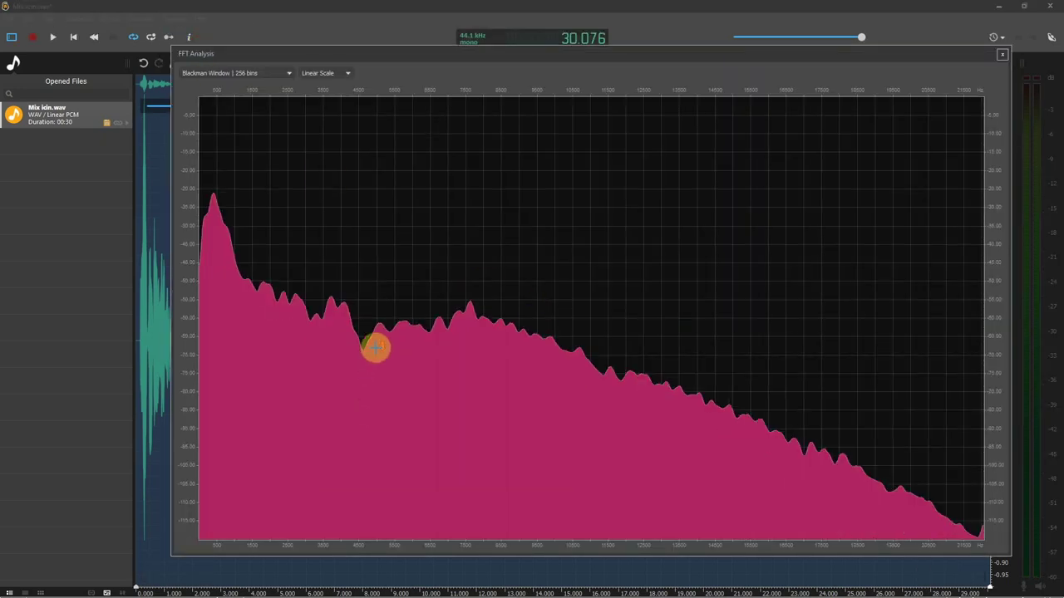
scroll(370, 359, up, 5)
scroll(463, 290, down, 2)
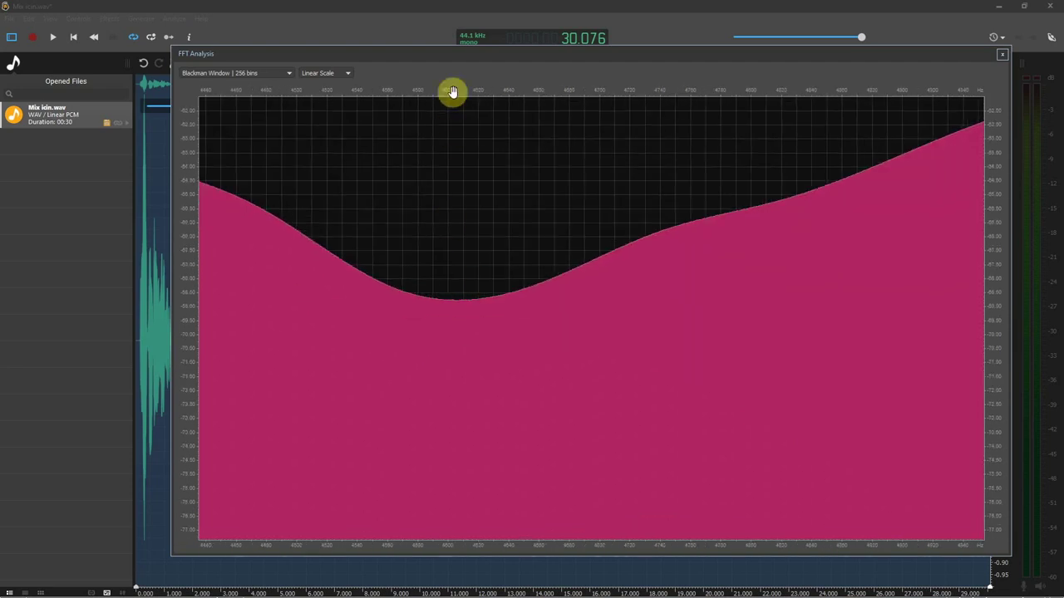
scroll(480, 175, down, 2)
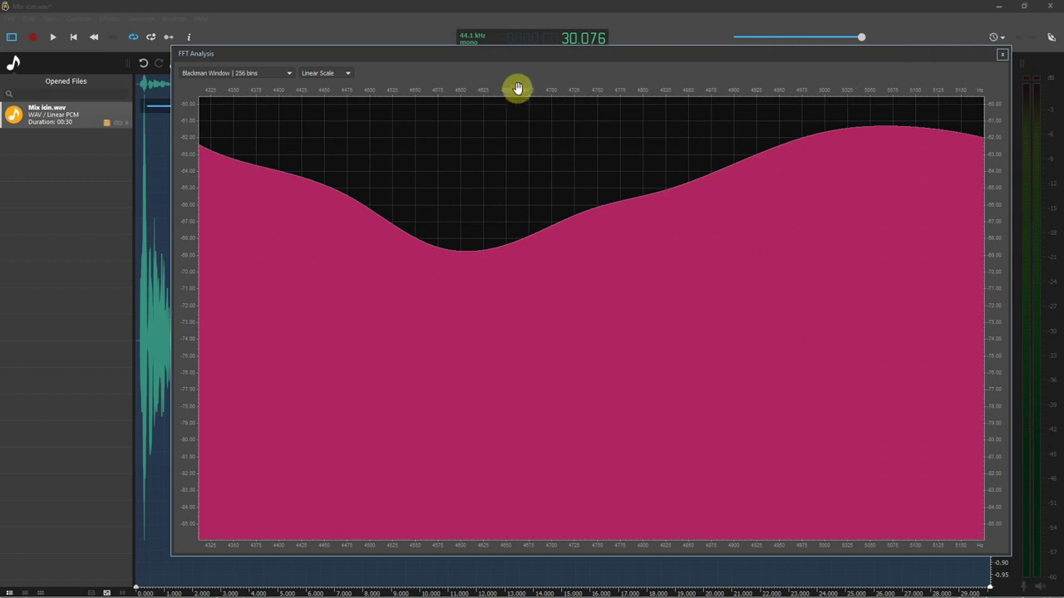
click(1004, 55)
Step: Reopen the 31-band Graphic Equalizer and slightly boost the 4 kHz band while previewing the recording
click(141, 19)
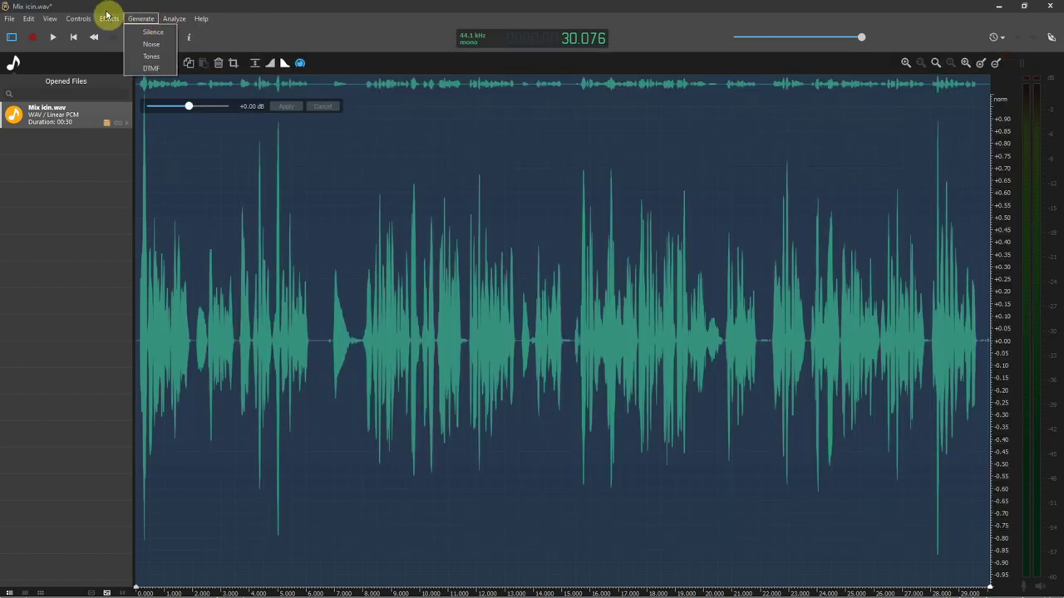
mouse_move(108, 18)
mouse_move(174, 152)
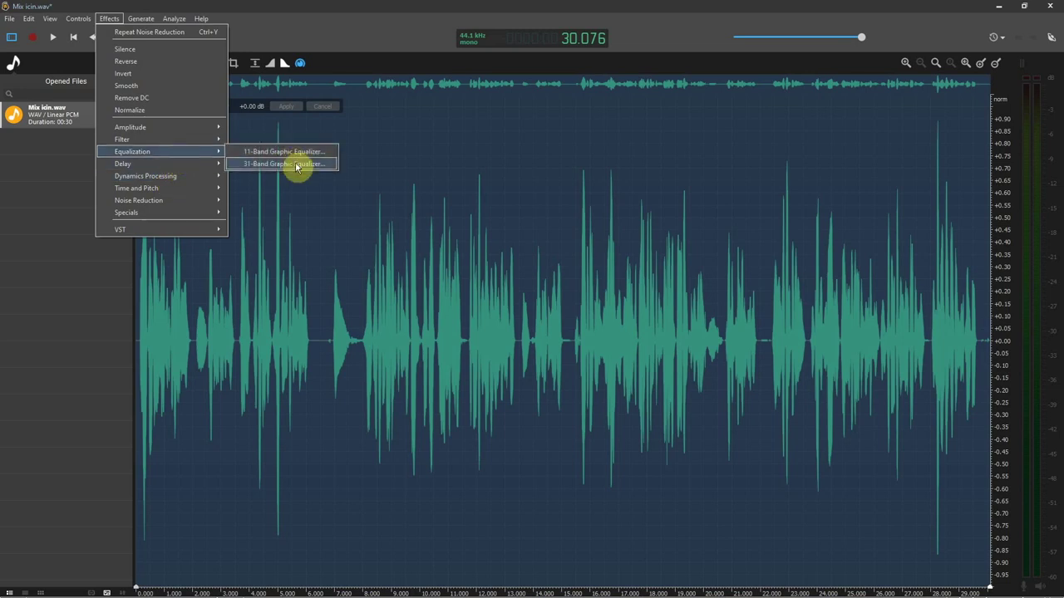
click(297, 165)
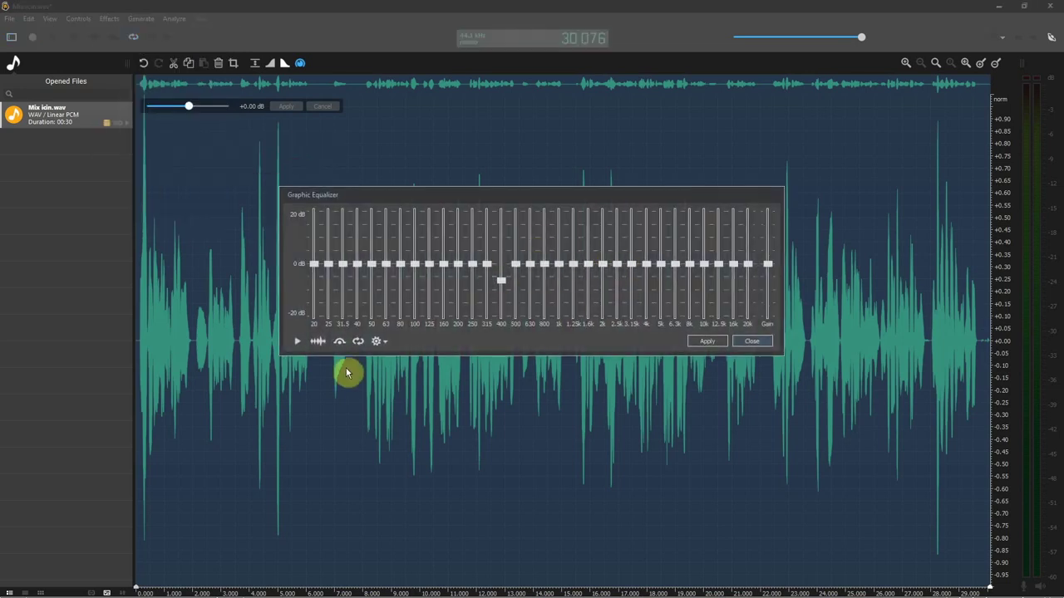
click(297, 341)
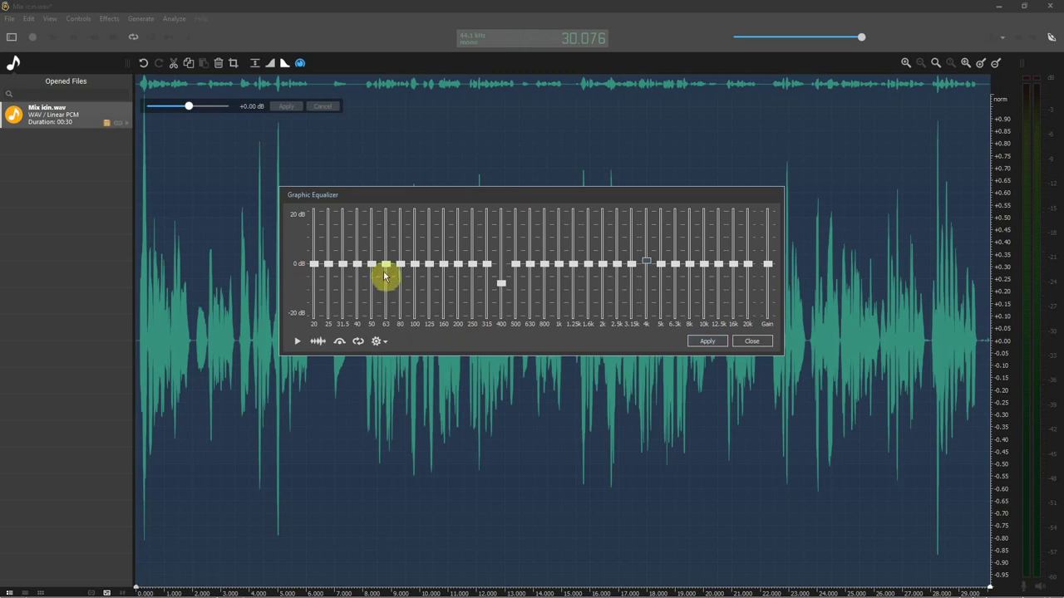
Step: Cut the 20, 25 and 31.5 Hz bands to their minimum and taper the cut gradually through the 40, 50 and 63 Hz bands
drag(313, 266, 319, 327)
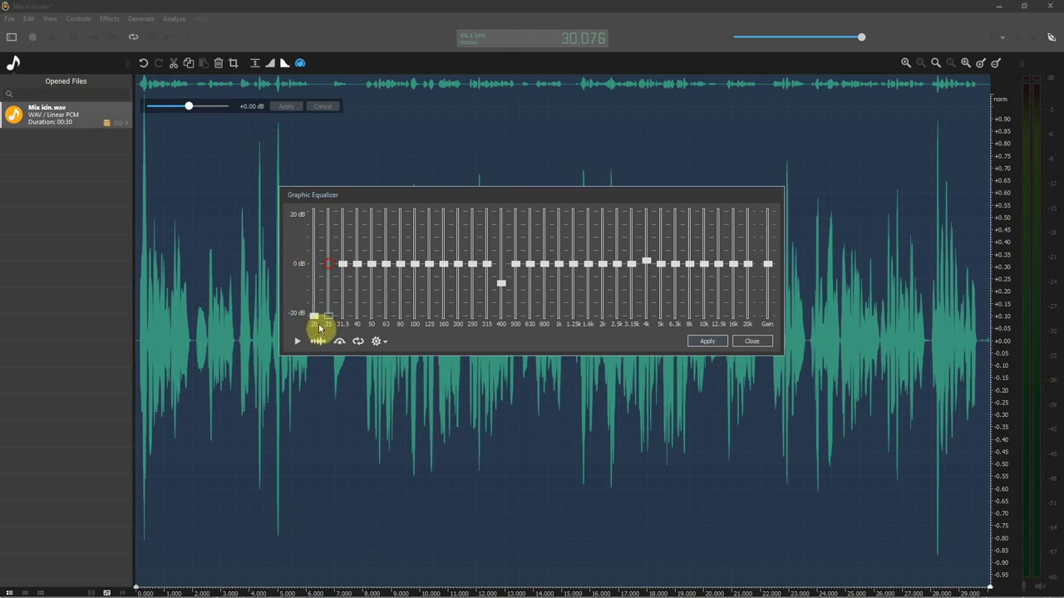
drag(346, 263, 347, 330)
drag(361, 266, 355, 331)
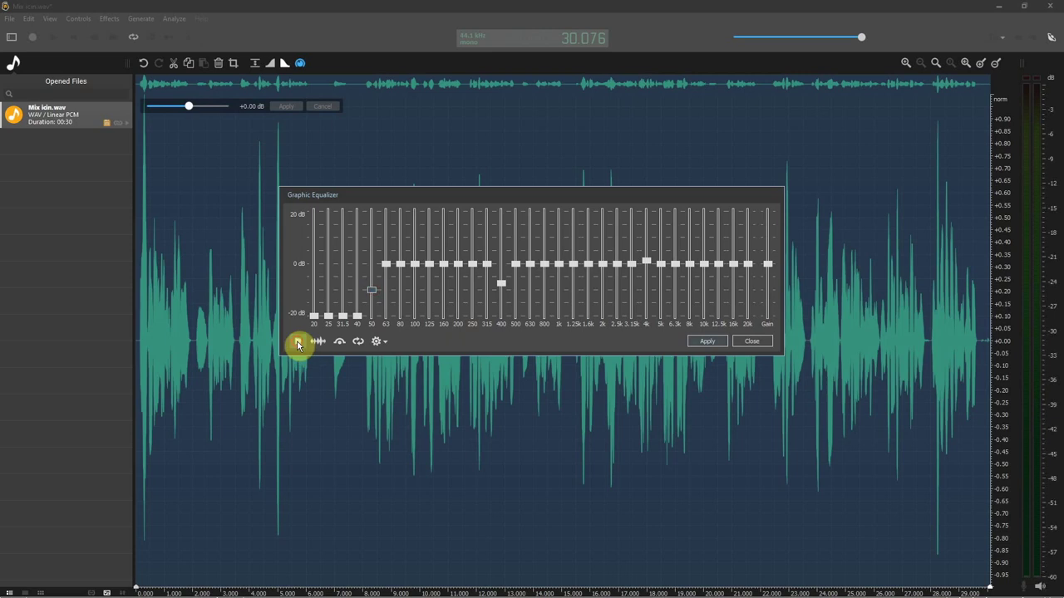
click(298, 343)
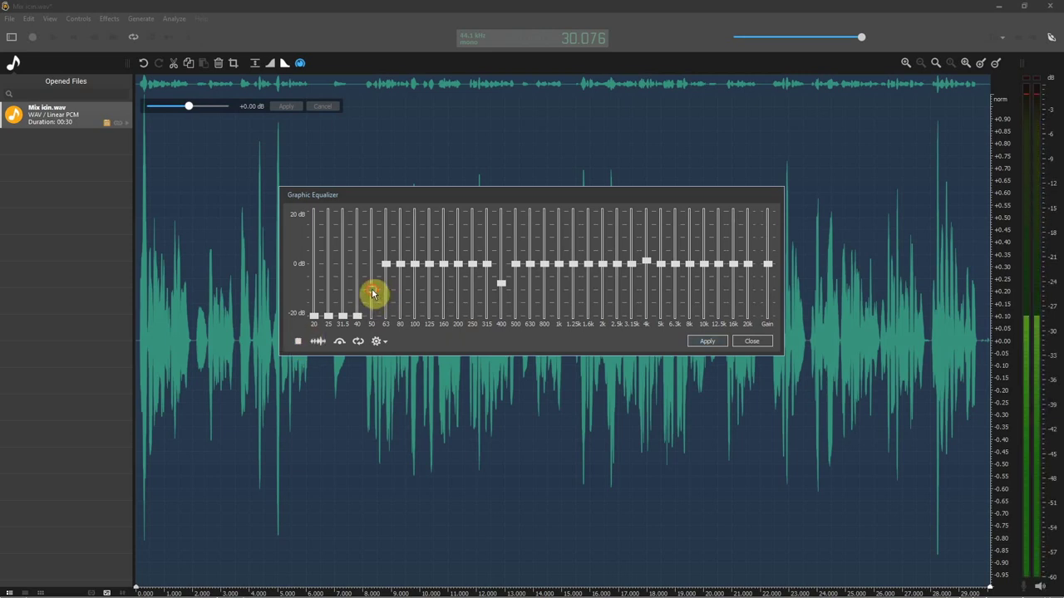
drag(357, 315, 374, 282)
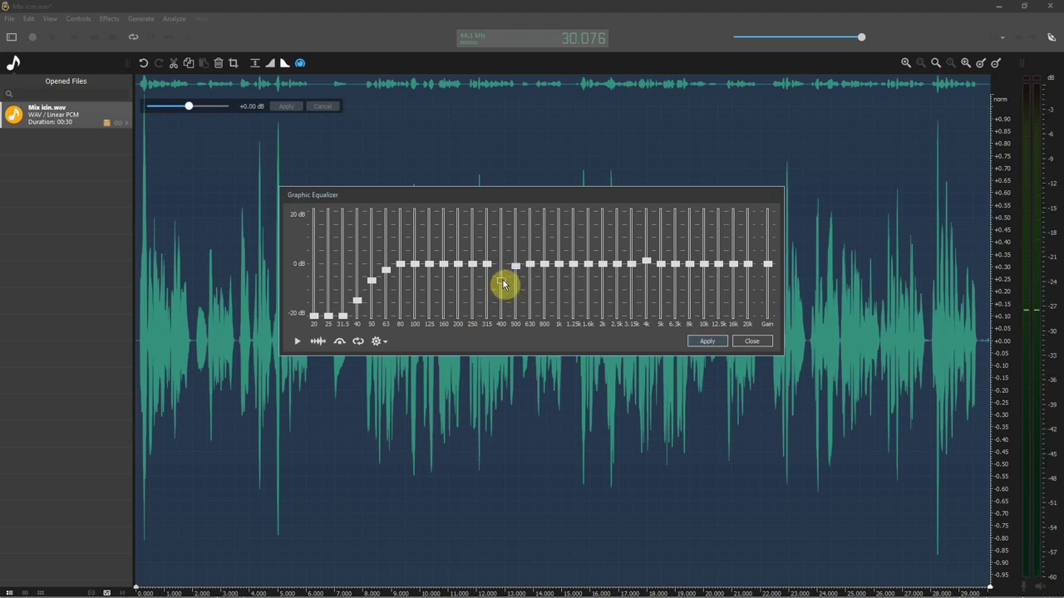
Step: Slightly boost the 125, 160, 200 and 250 Hz bands in a smooth bump and fine-tune the 400 Hz cut while previewing
click(299, 346)
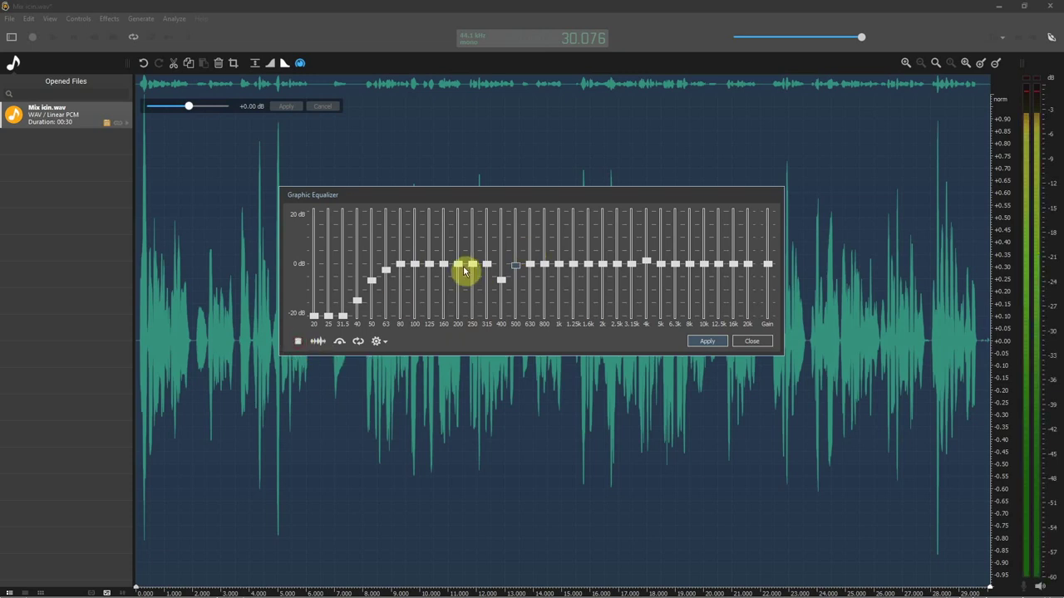
mouse_move(461, 266)
mouse_down()
mouse_move(466, 216)
mouse_move(465, 266)
mouse_up()
click(299, 343)
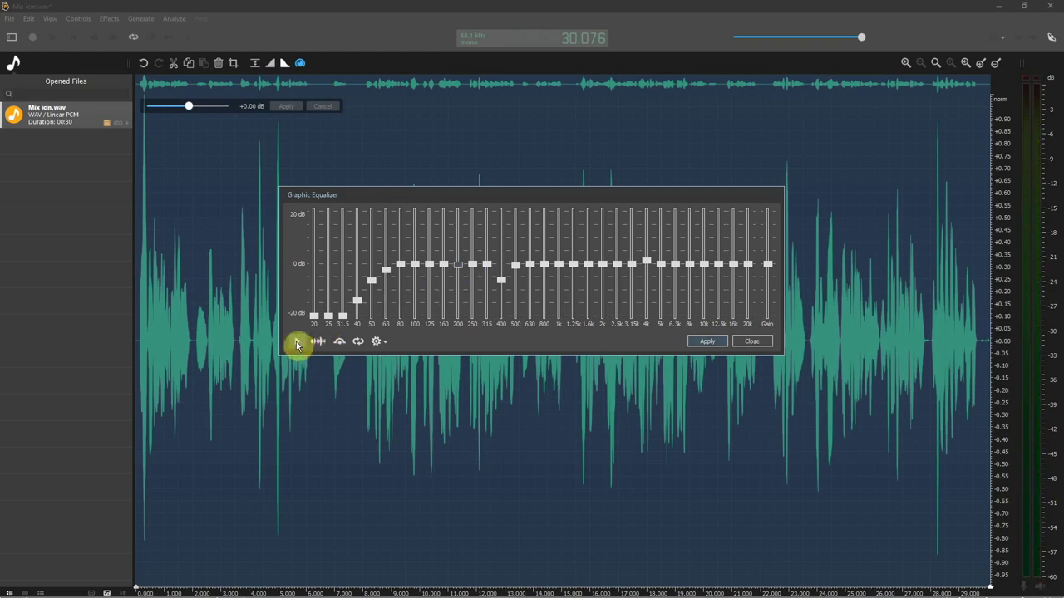
click(297, 343)
drag(458, 268, 444, 264)
drag(473, 265, 430, 264)
click(459, 261)
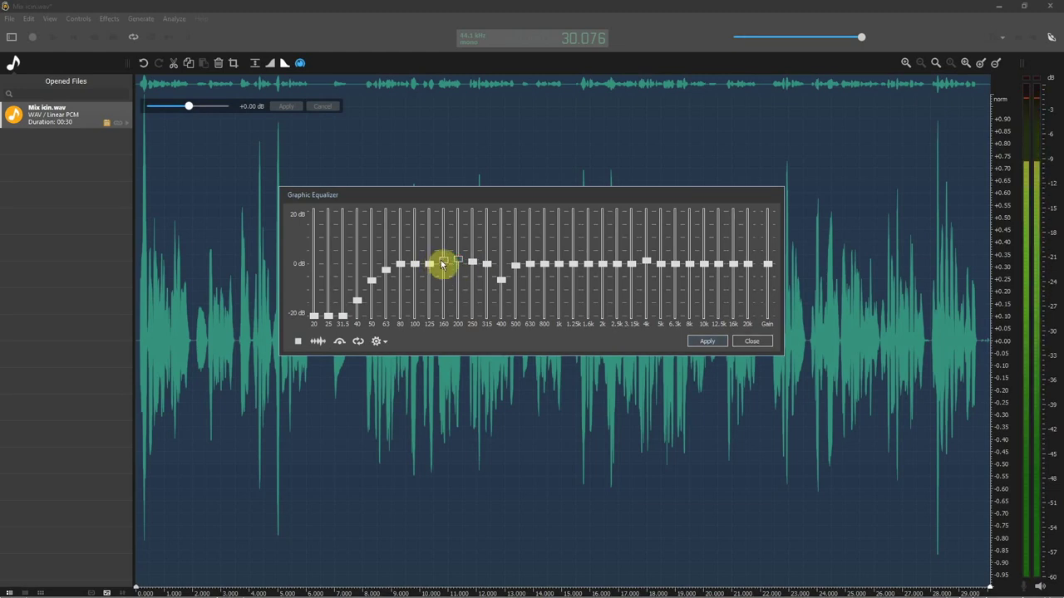
click(443, 263)
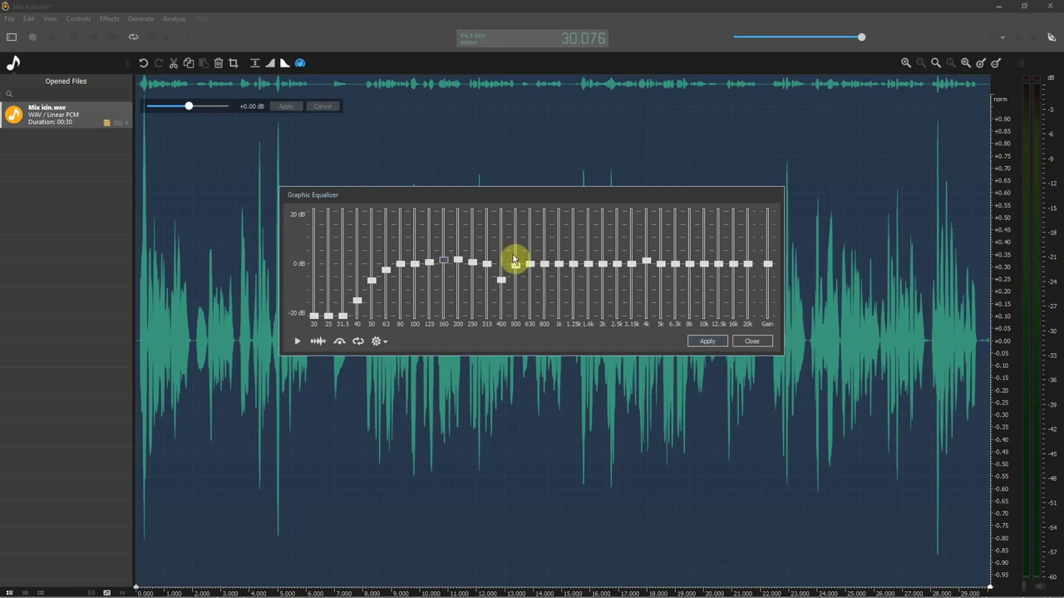
click(515, 284)
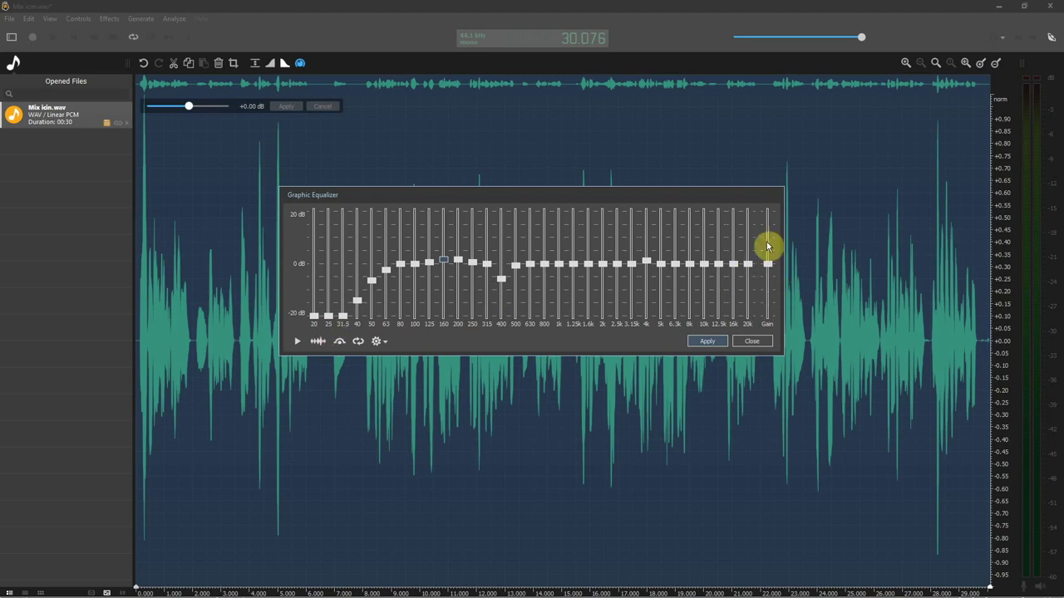
Step: Cut the 20 kHz band to its minimum, preview the equalized recording, and close the equalizer
drag(748, 264, 748, 317)
click(298, 346)
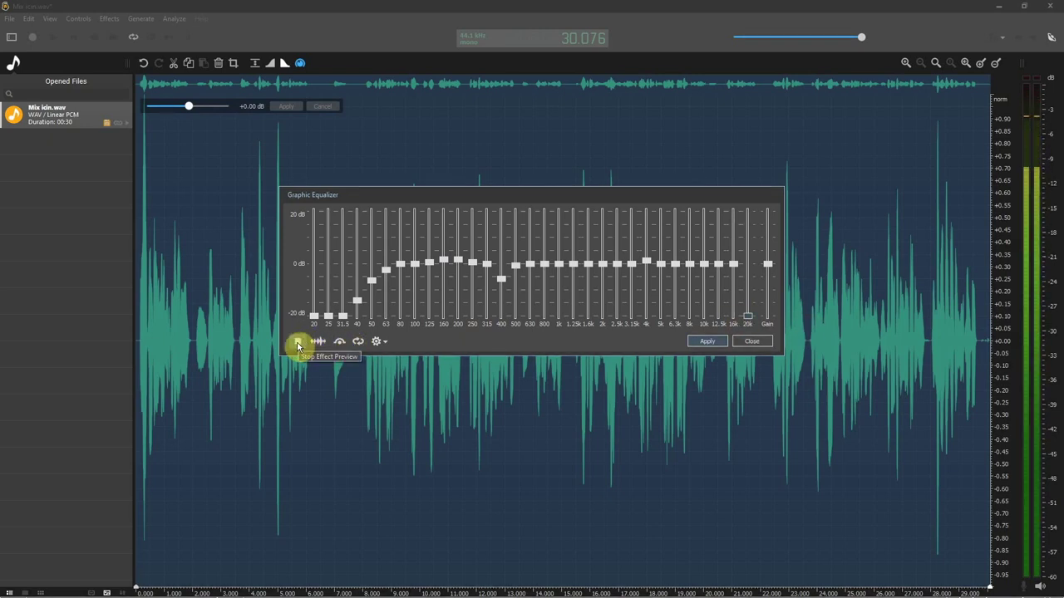
click(298, 347)
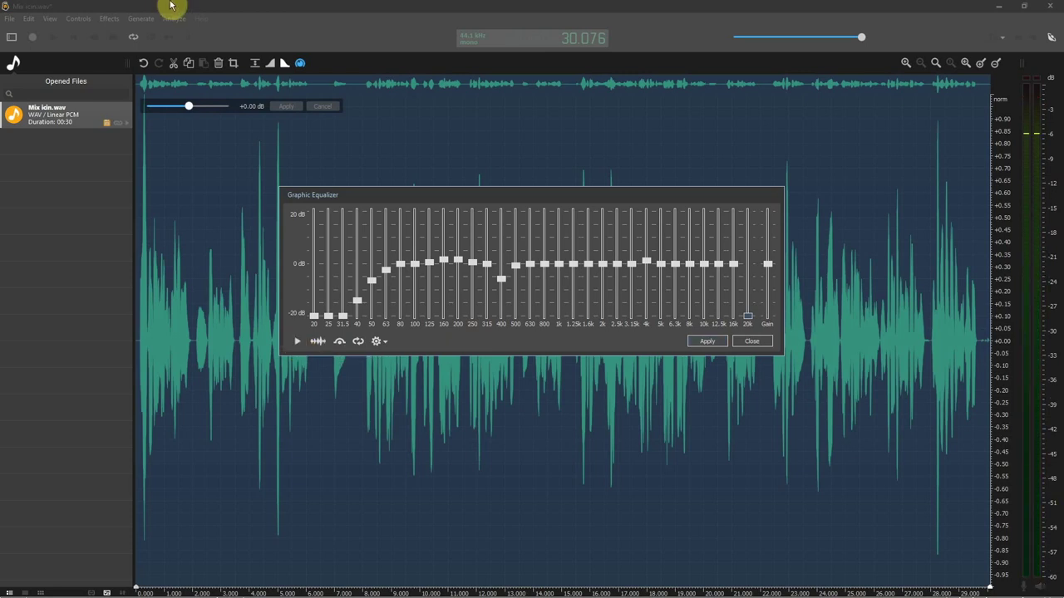
click(751, 341)
Step: Run FFT Analysis again, examine the high-frequency peak between 7000 and 8000 Hz, and close the analysis
click(173, 18)
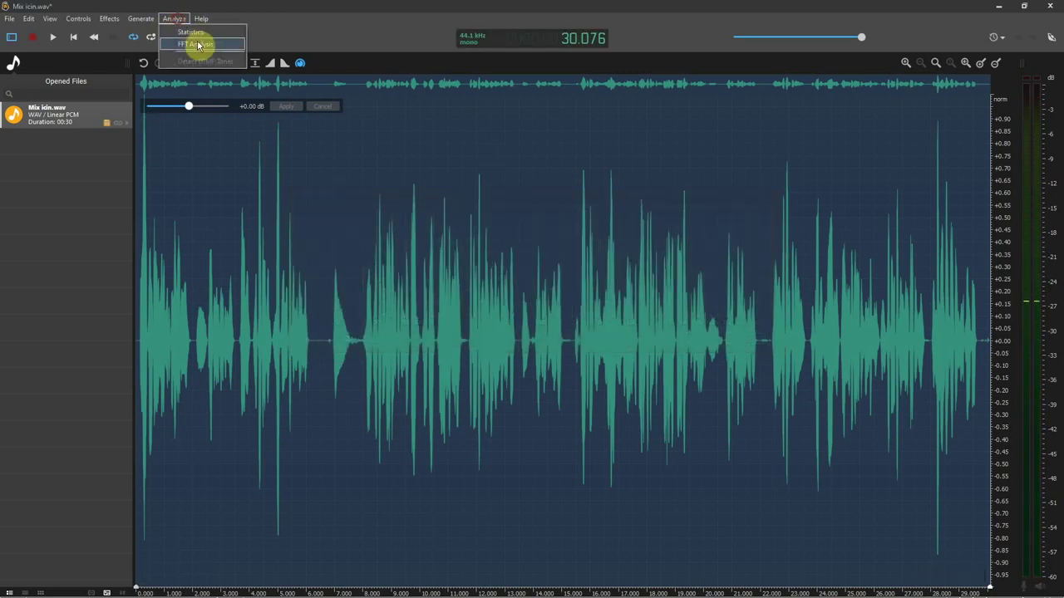
click(200, 43)
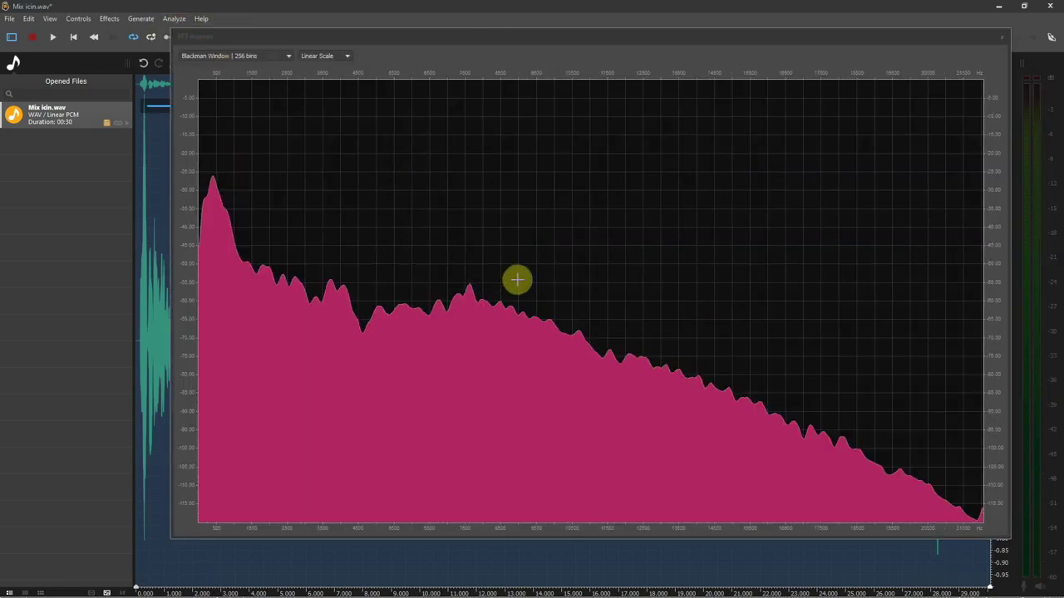
drag(475, 273, 459, 295)
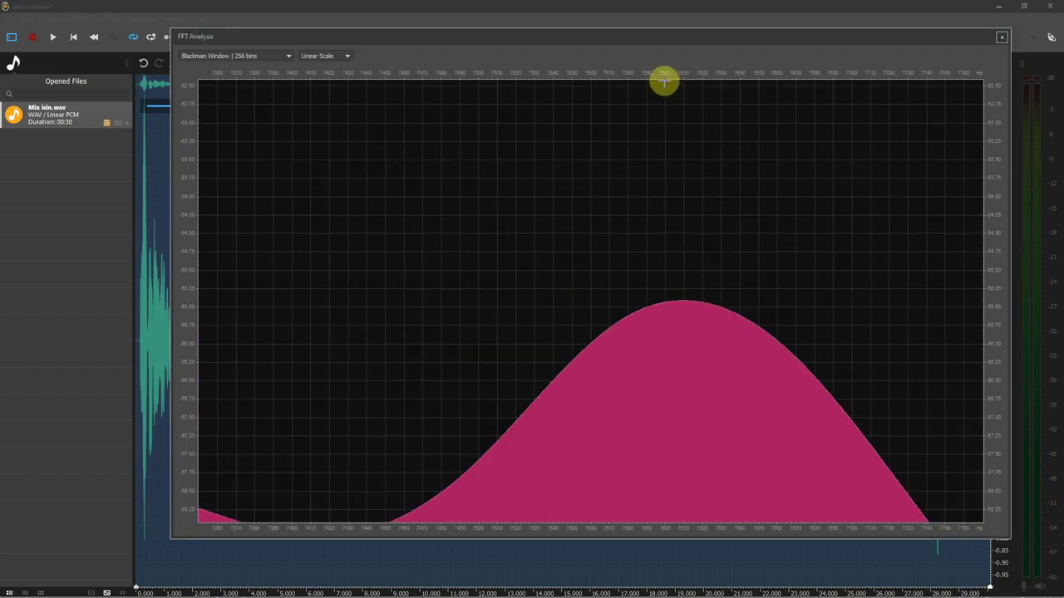
scroll(718, 246, down, 5)
scroll(637, 271, down, 10)
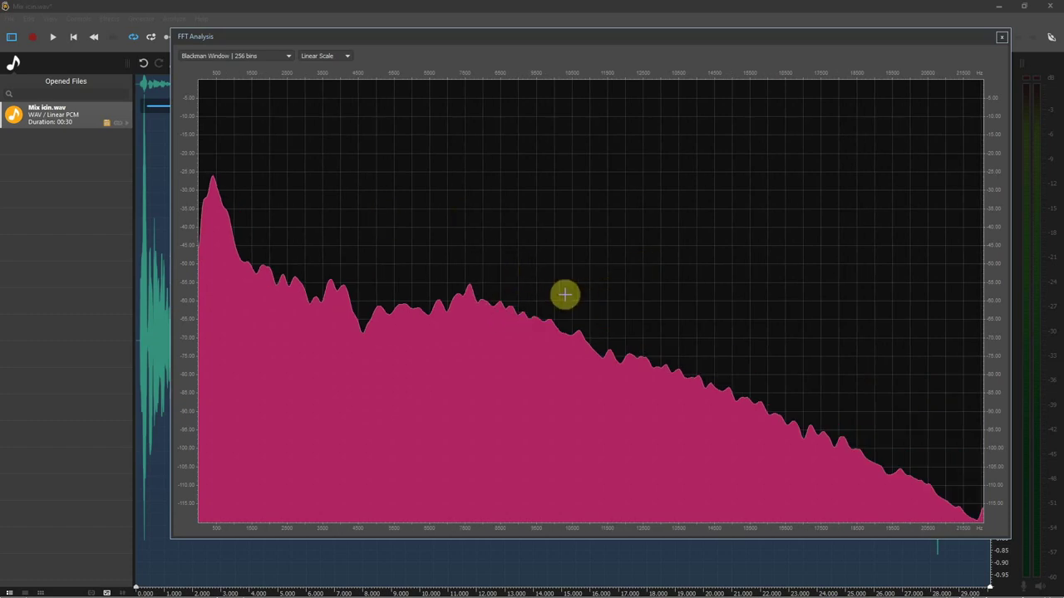
scroll(489, 263, up, 3)
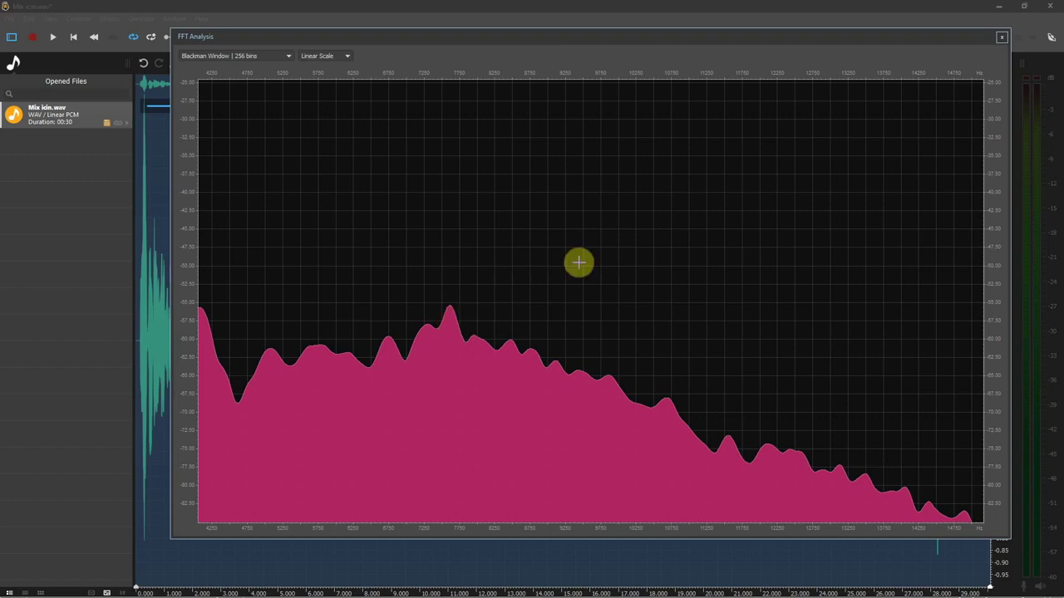
click(1003, 39)
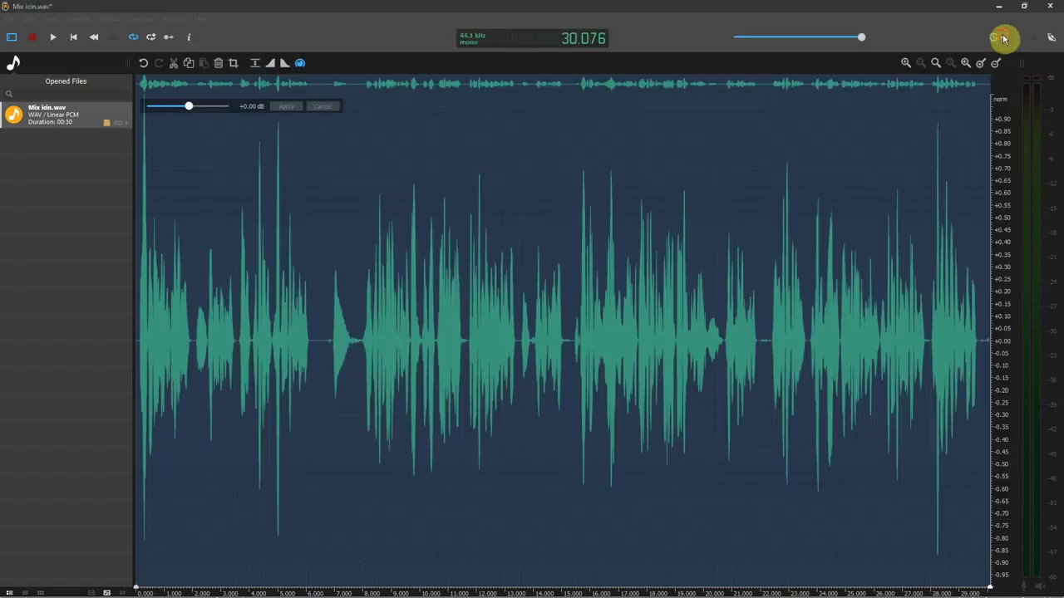
Step: Reopen the 31-band Graphic Equalizer and lower the 8 kHz band by about 3 dB while previewing the recording
click(170, 20)
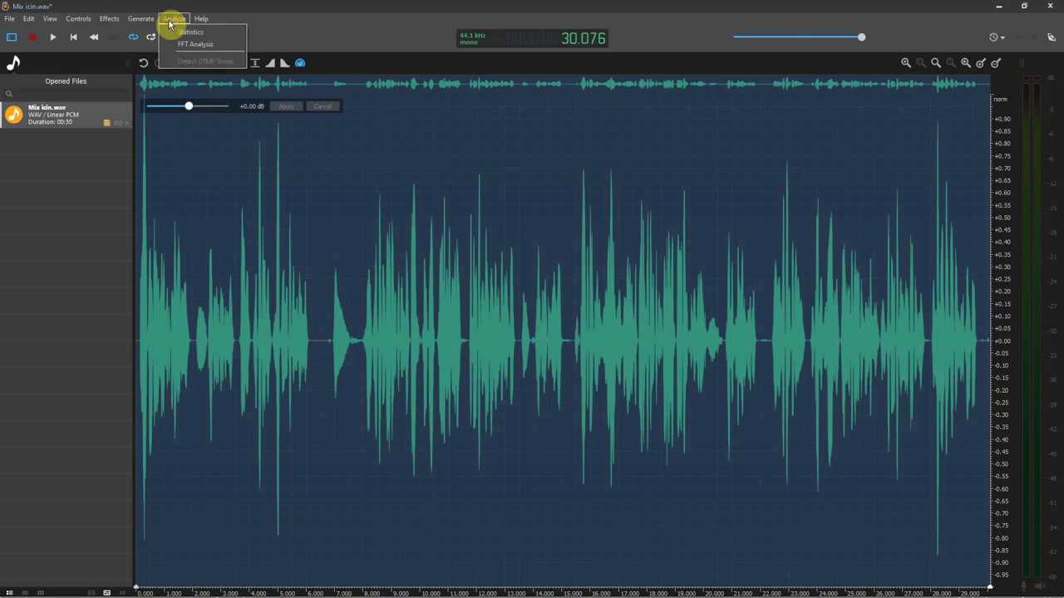
mouse_move(148, 24)
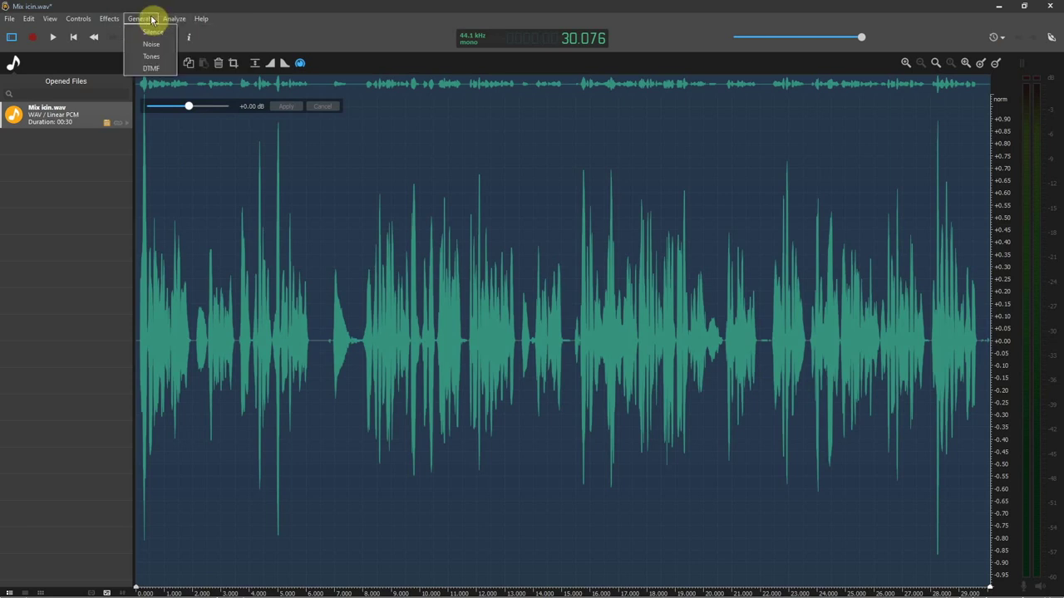
mouse_move(114, 19)
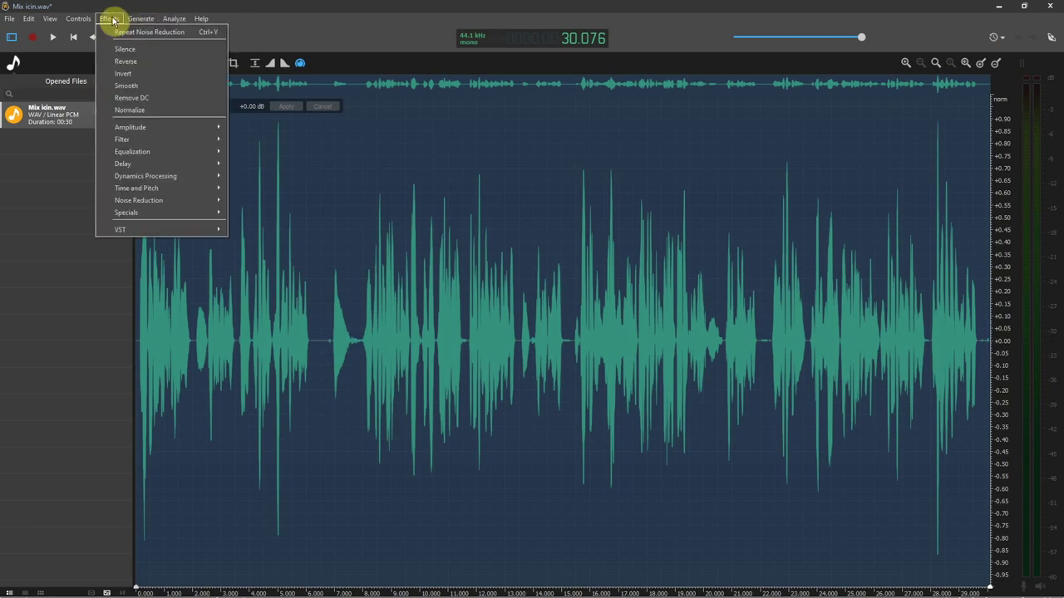
mouse_move(172, 234)
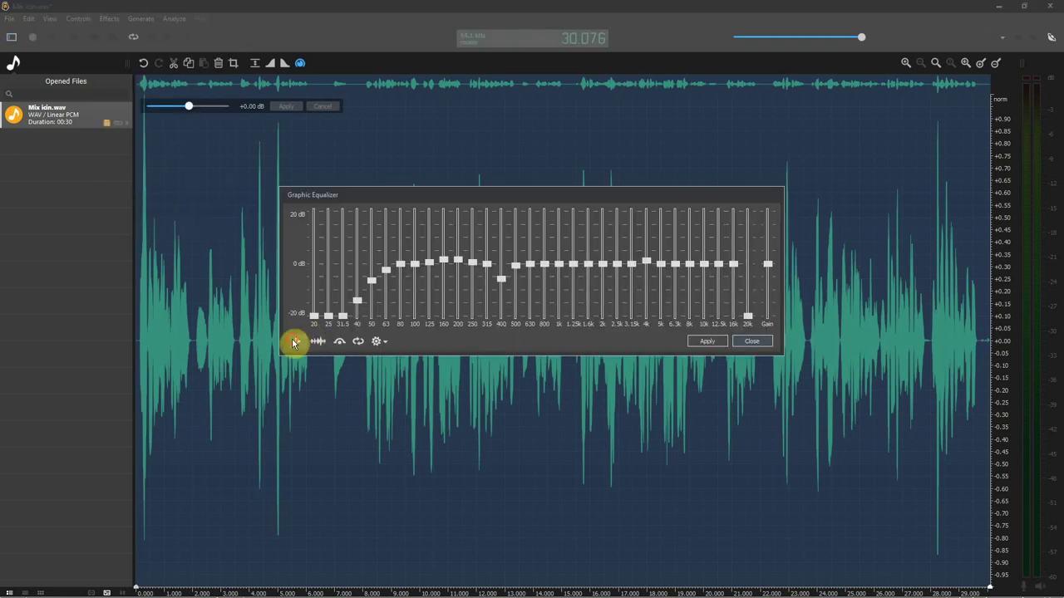
click(297, 341)
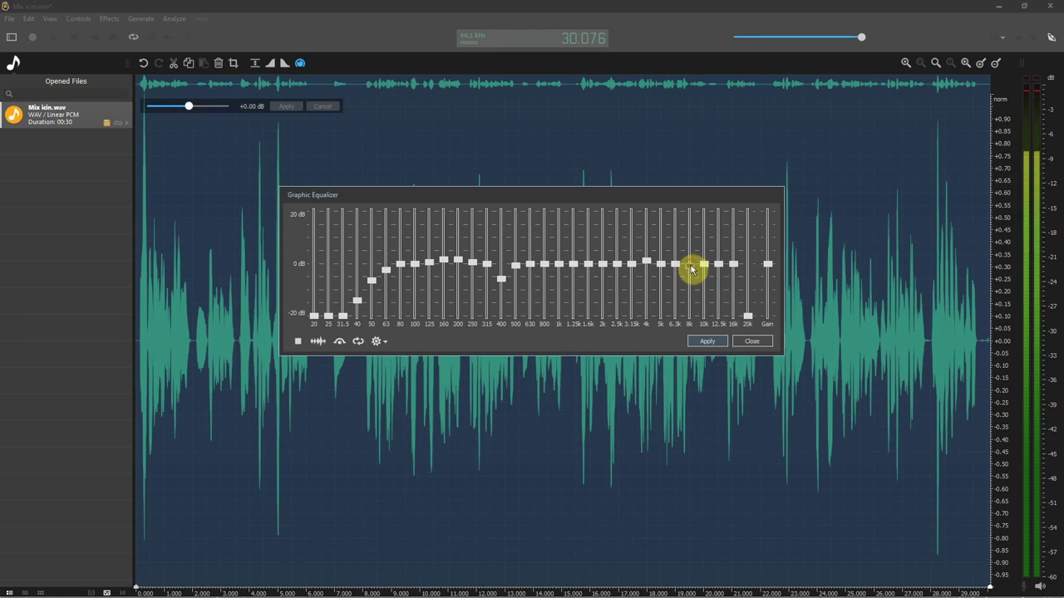
click(297, 341)
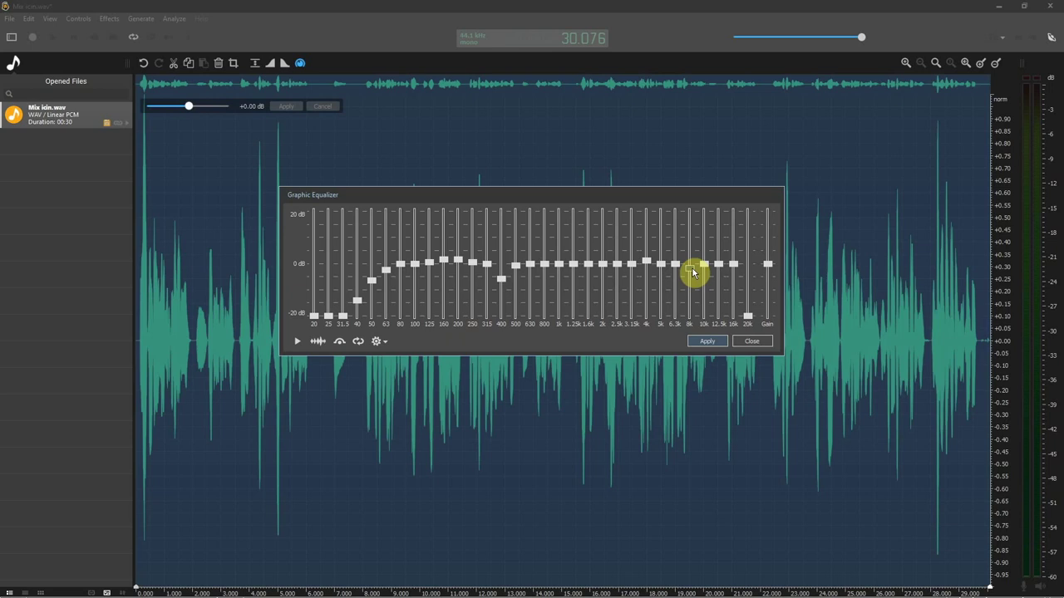
mouse_move(659, 191)
mouse_down()
mouse_move(638, 179)
mouse_move(652, 175)
mouse_up()
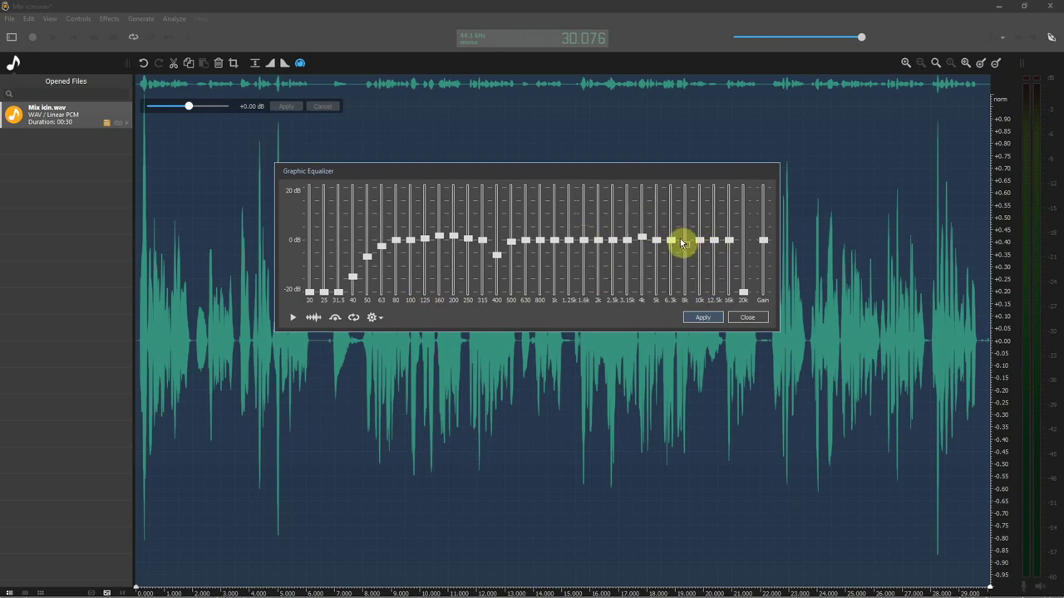
click(292, 318)
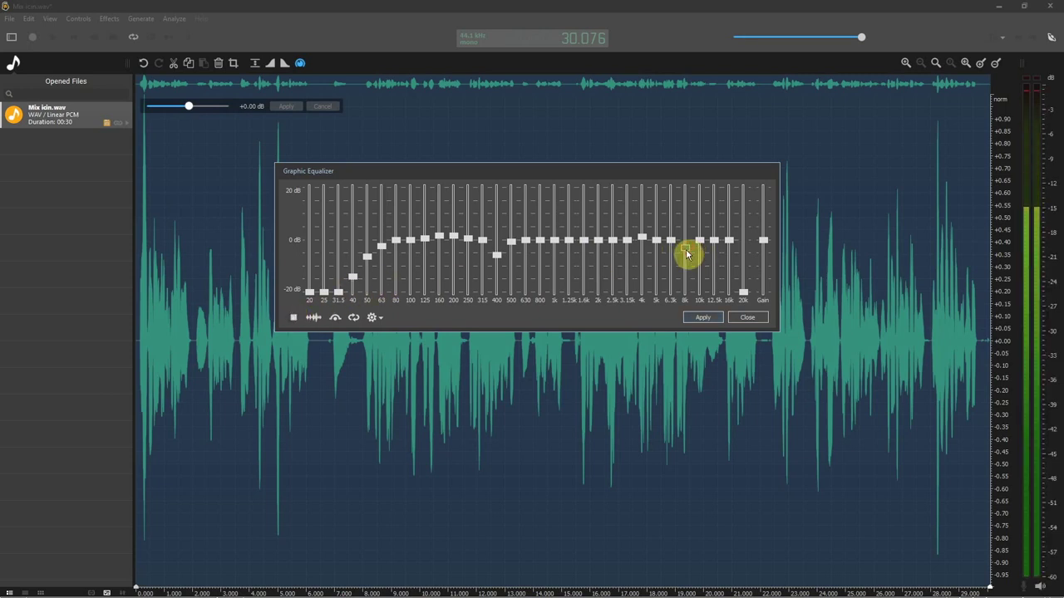
click(294, 319)
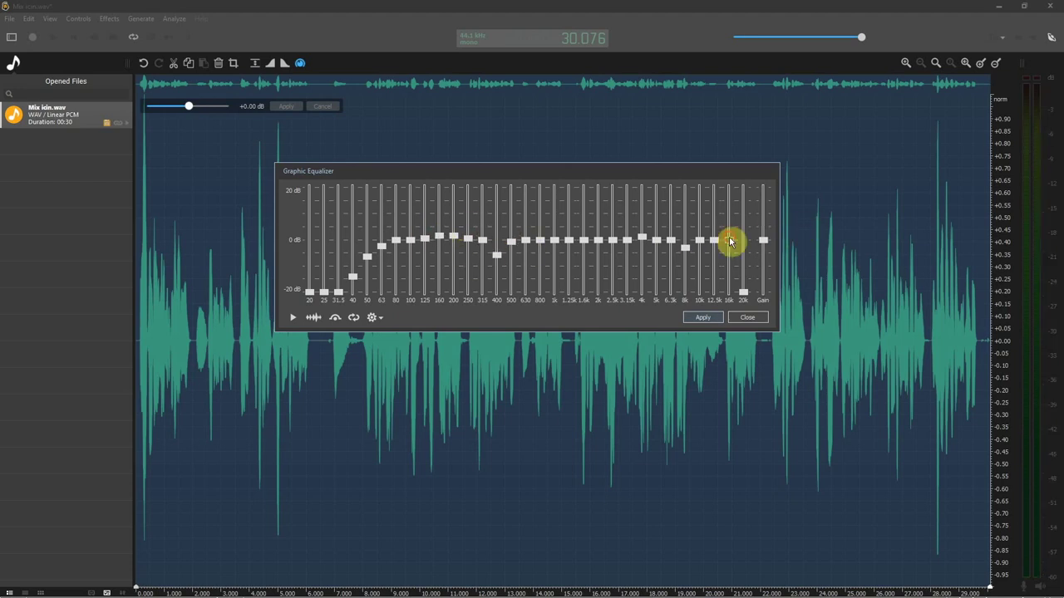
Step: Boost the 10, 12.5 and 16 kHz bands in a rising slope up to about 6 dB and ease the 8 kHz cut while previewing
click(293, 317)
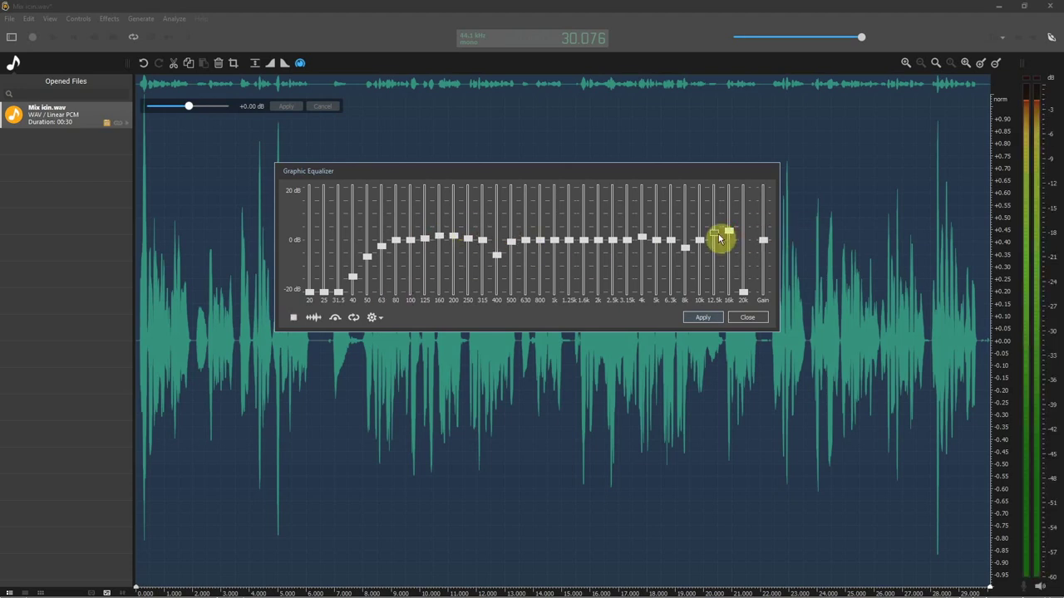
mouse_move(717, 238)
mouse_down()
mouse_move(719, 196)
mouse_move(713, 238)
mouse_move(703, 200)
mouse_move(703, 240)
mouse_move(729, 226)
mouse_up()
click(291, 316)
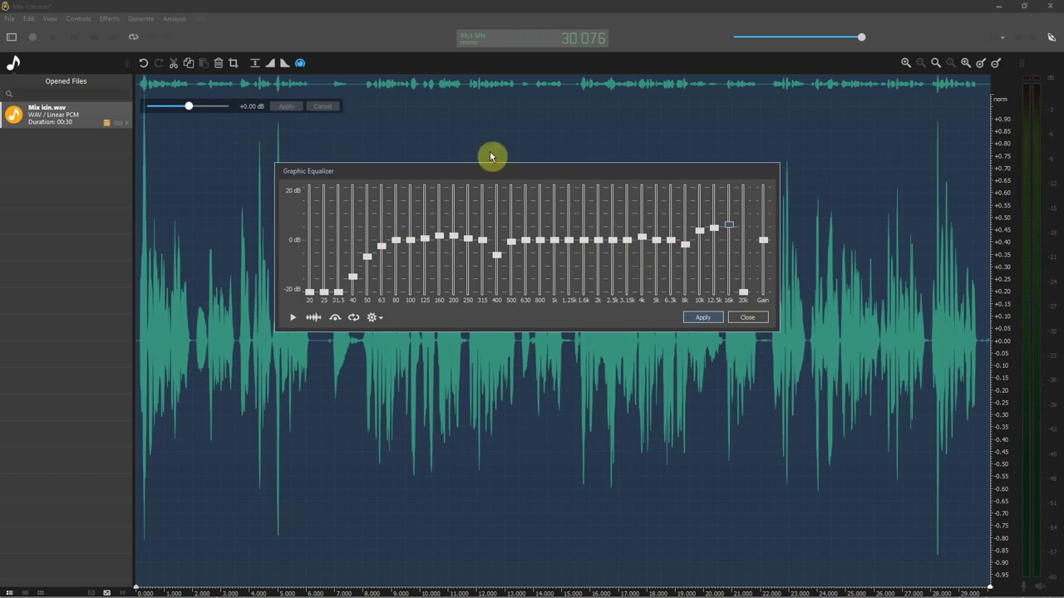
Step: Slightly cut the 1.25, 1.6 and 2 kHz bands, deepest at 1.25 kHz, while previewing the recording
drag(537, 167, 537, 150)
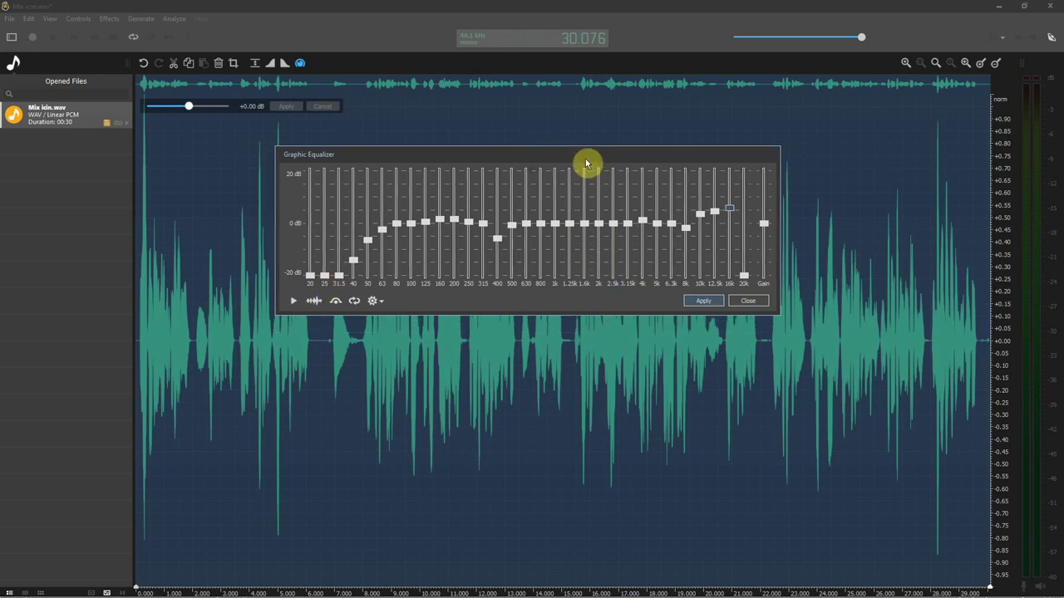
click(293, 302)
drag(555, 224, 629, 224)
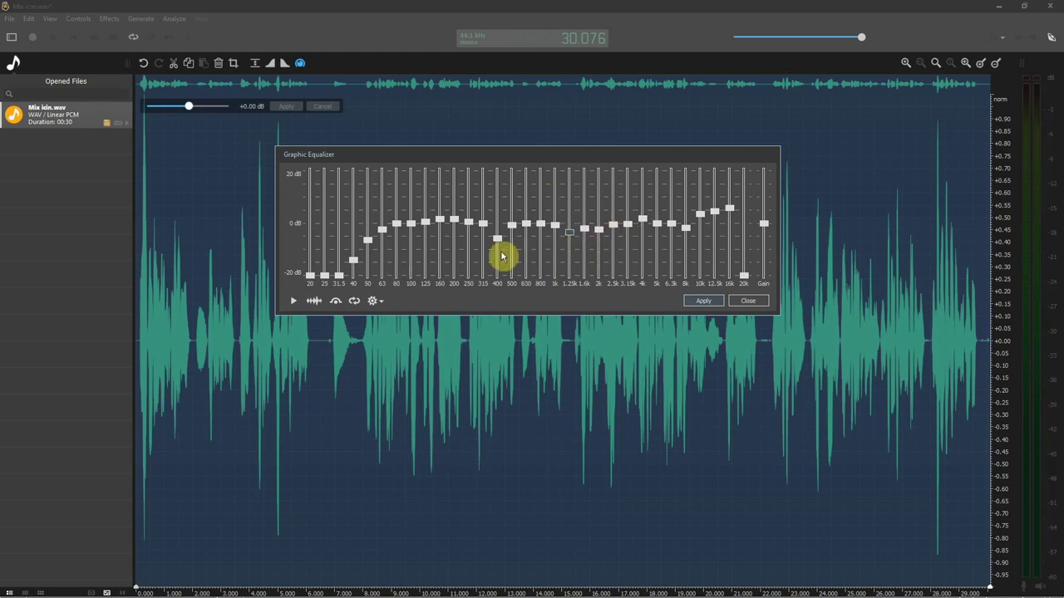
click(294, 299)
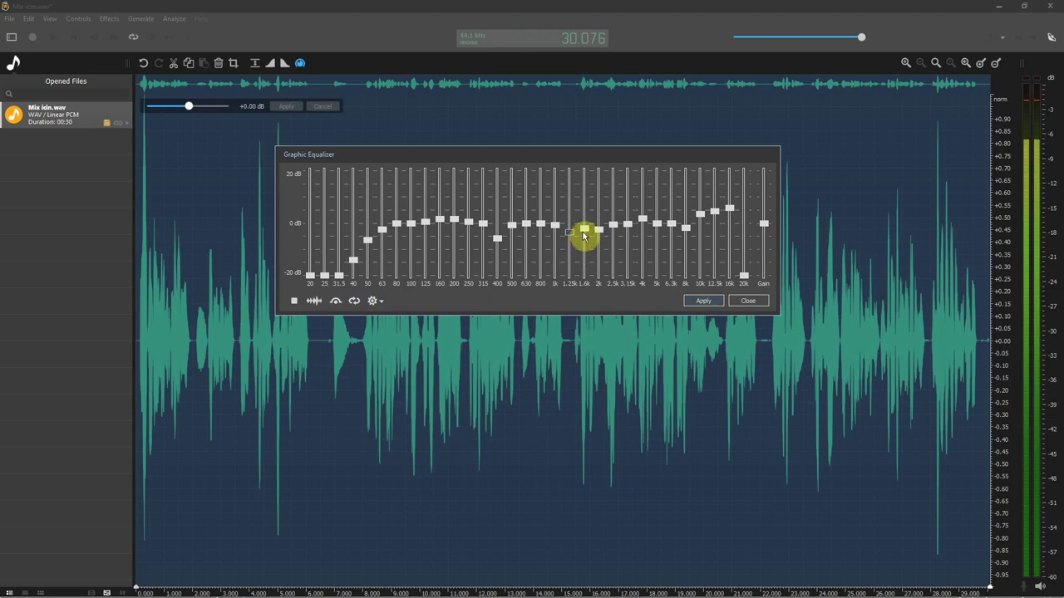
mouse_move(585, 229)
mouse_down()
mouse_move(593, 172)
mouse_move(591, 230)
mouse_up()
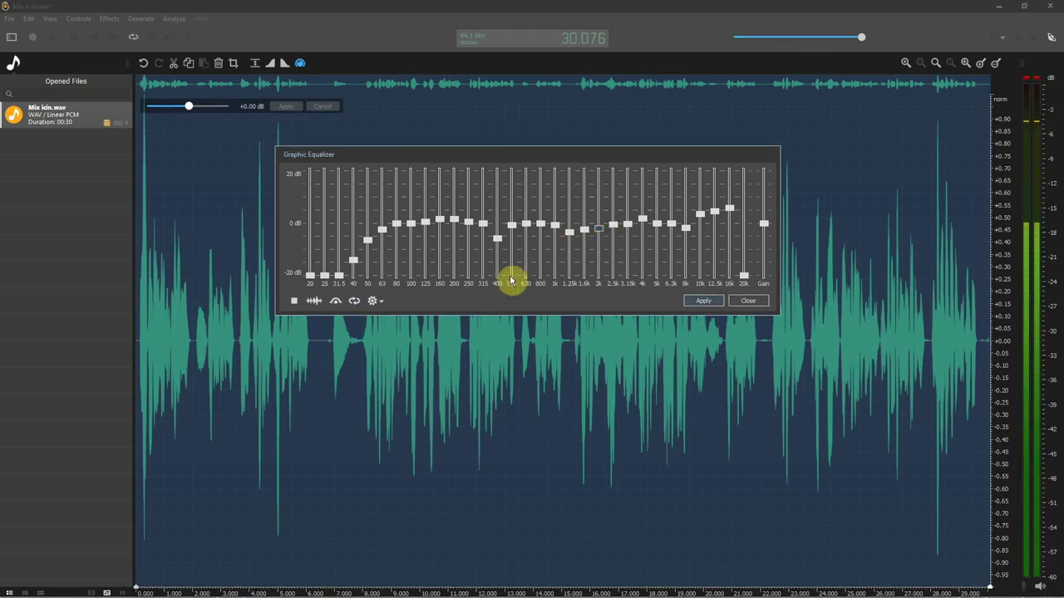
click(293, 302)
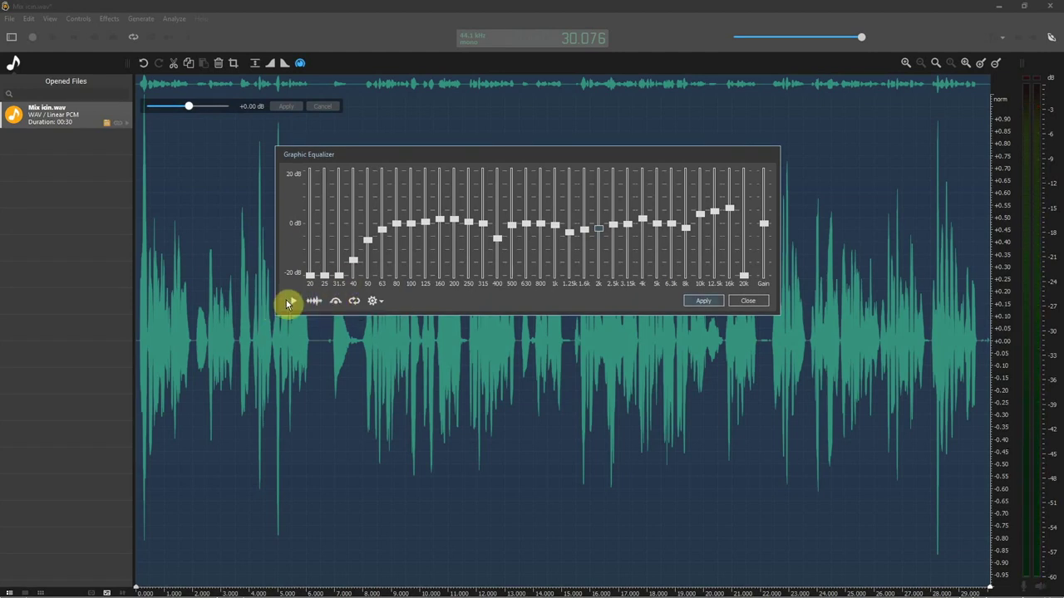
Step: Compare the equalized preview with the original sound by switching the effect bypass on and off again
click(294, 303)
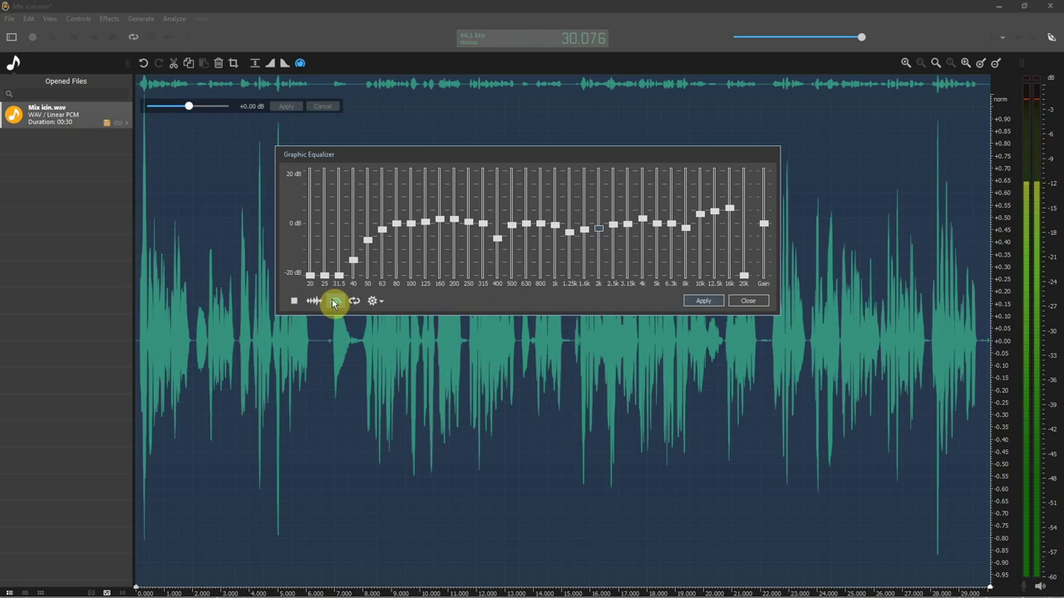
click(294, 301)
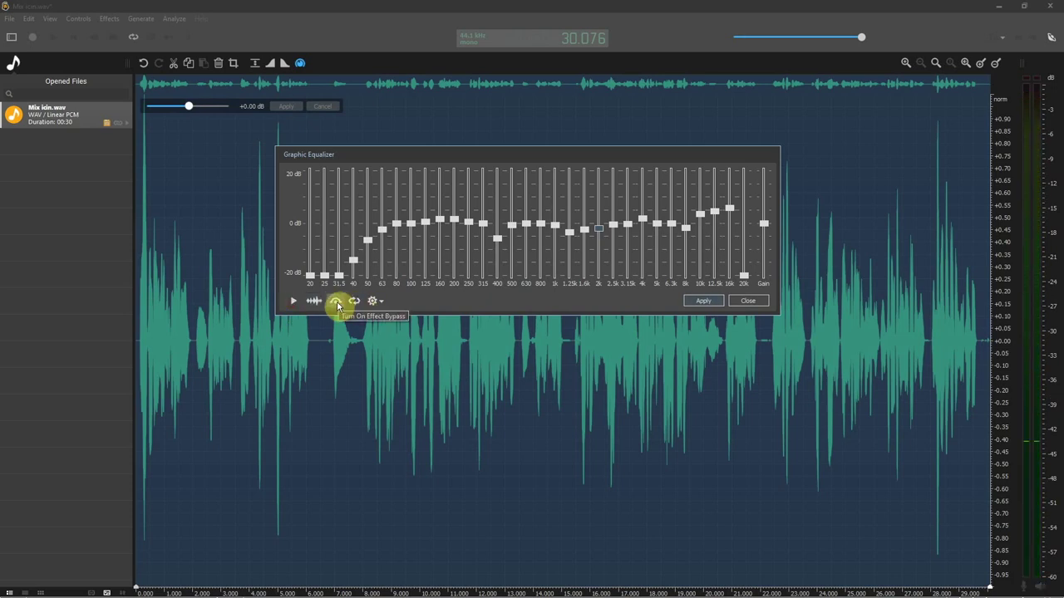
click(292, 301)
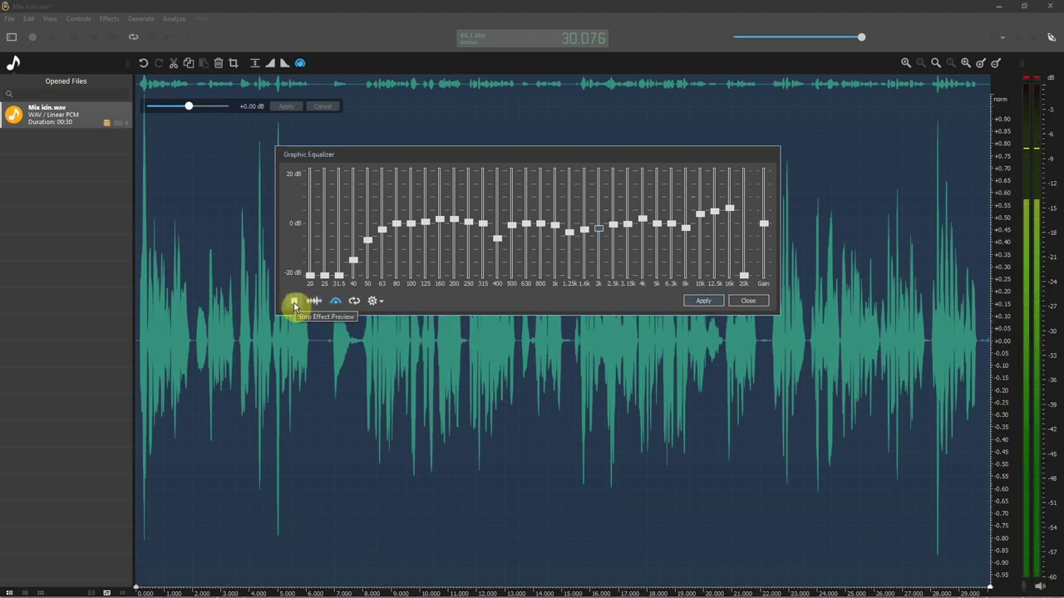
click(294, 305)
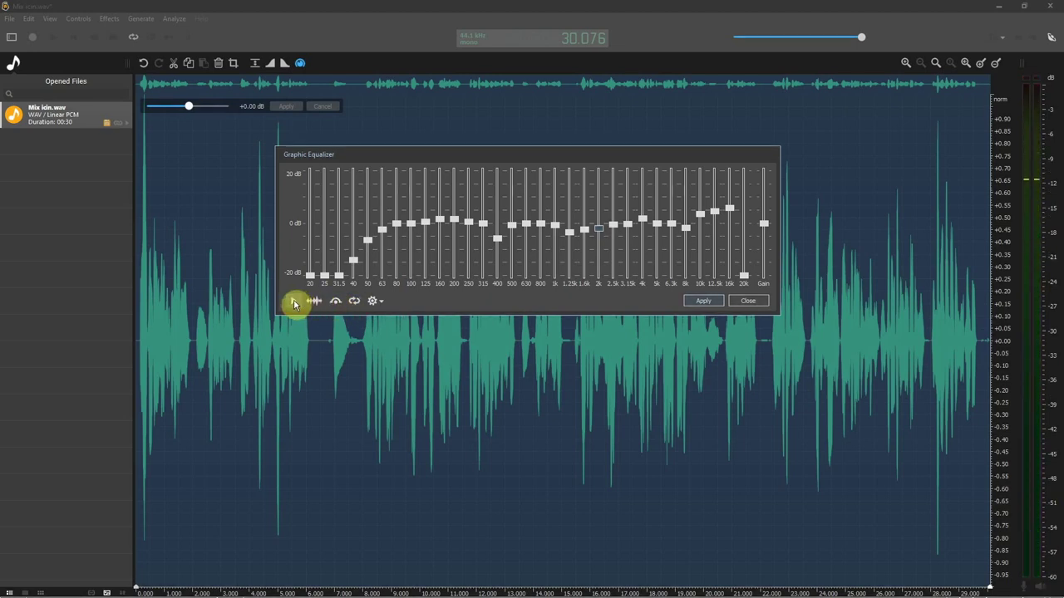
Step: Smooth the curve by slightly lowering the 50, 63, 80, 100, 315 and 500 Hz bands, and preview the result
click(293, 305)
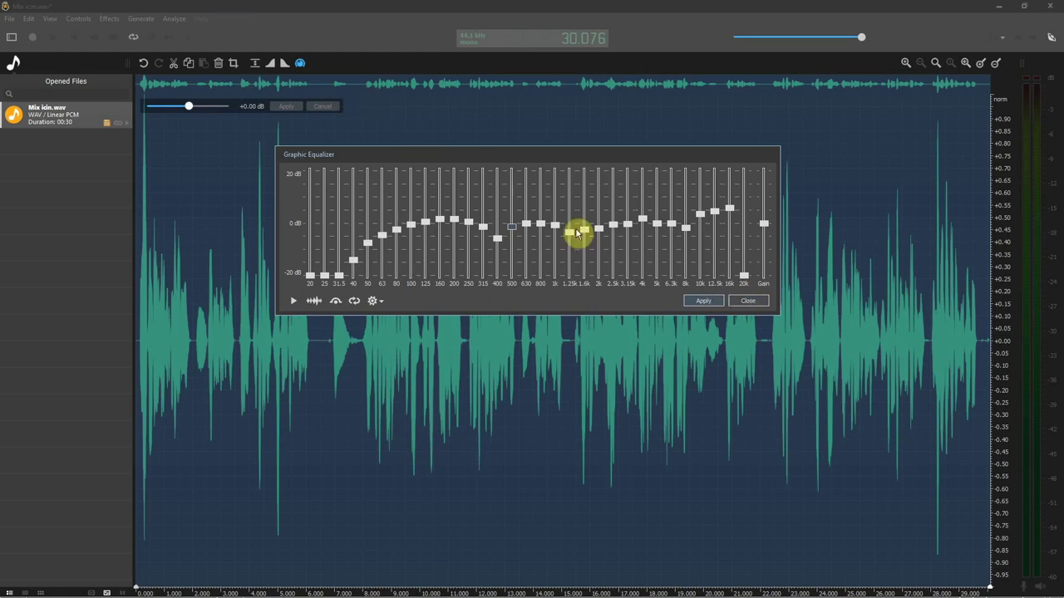
click(296, 302)
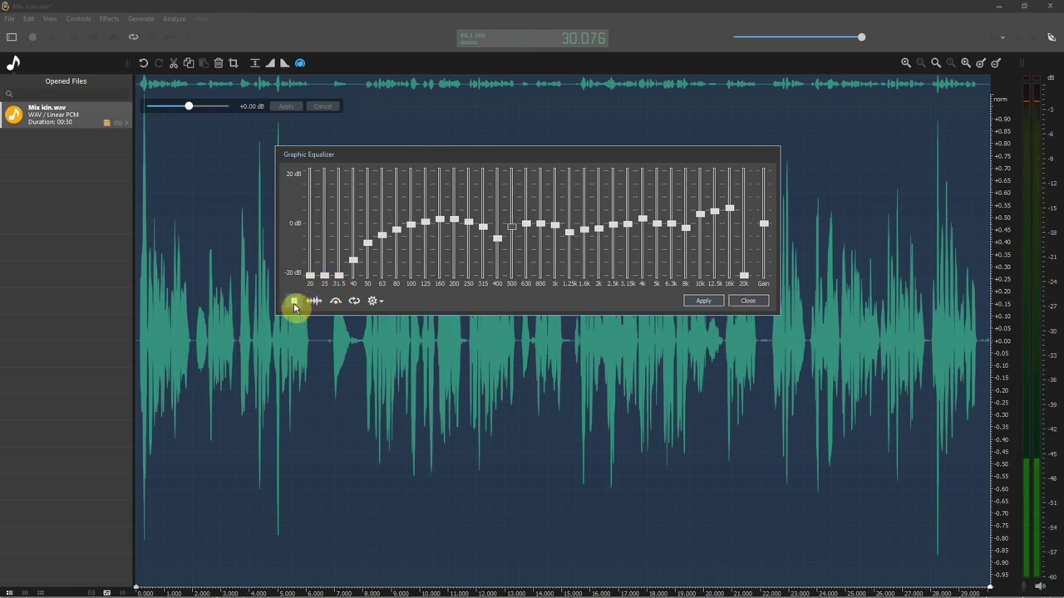
click(294, 302)
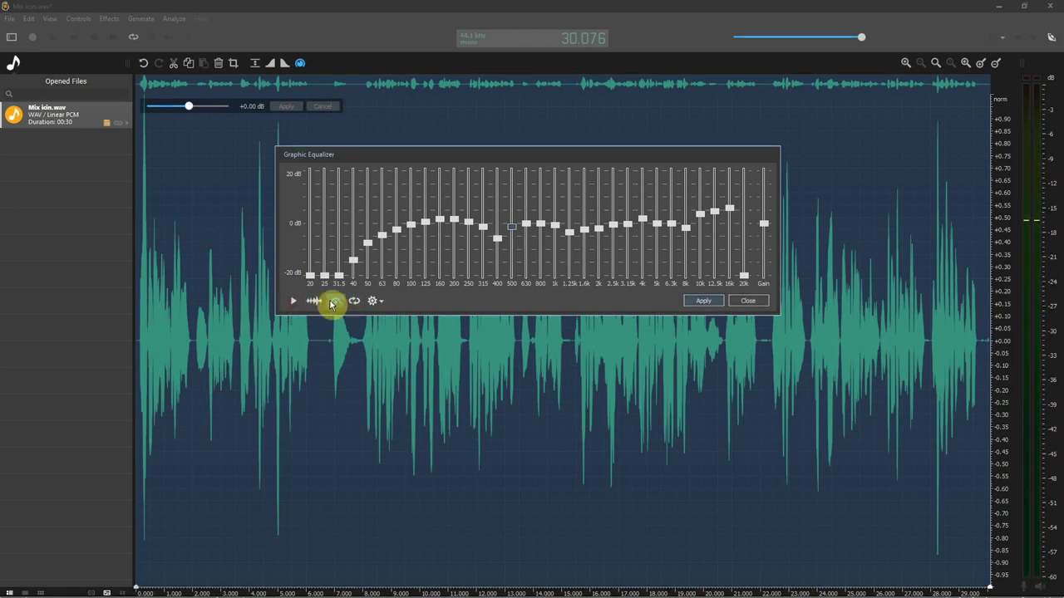
Step: Preview the recording with the effect bypassed and with it active, and apply the equalizer to the recording
click(294, 302)
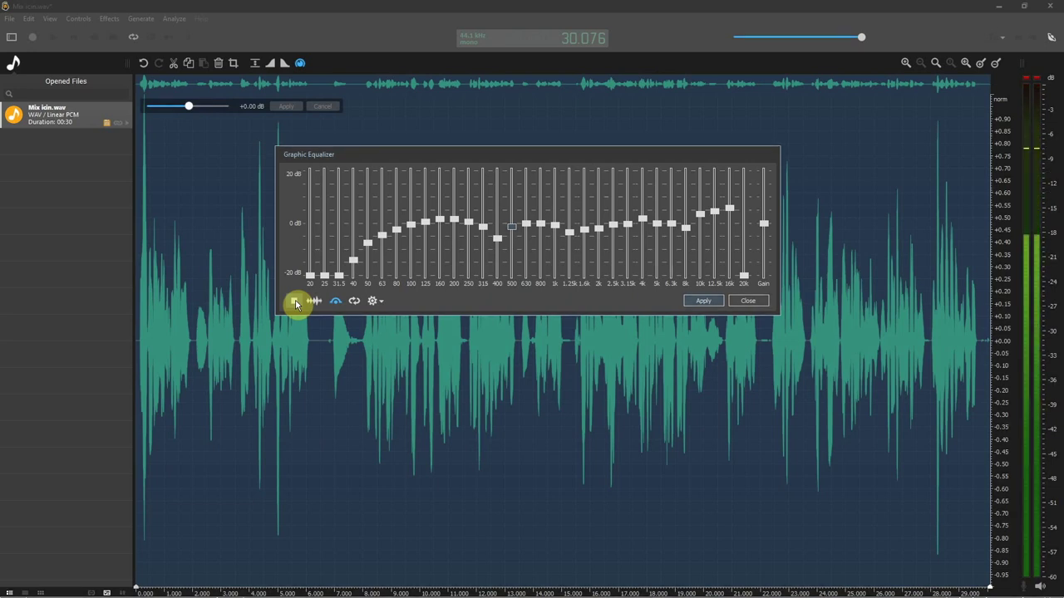
click(295, 302)
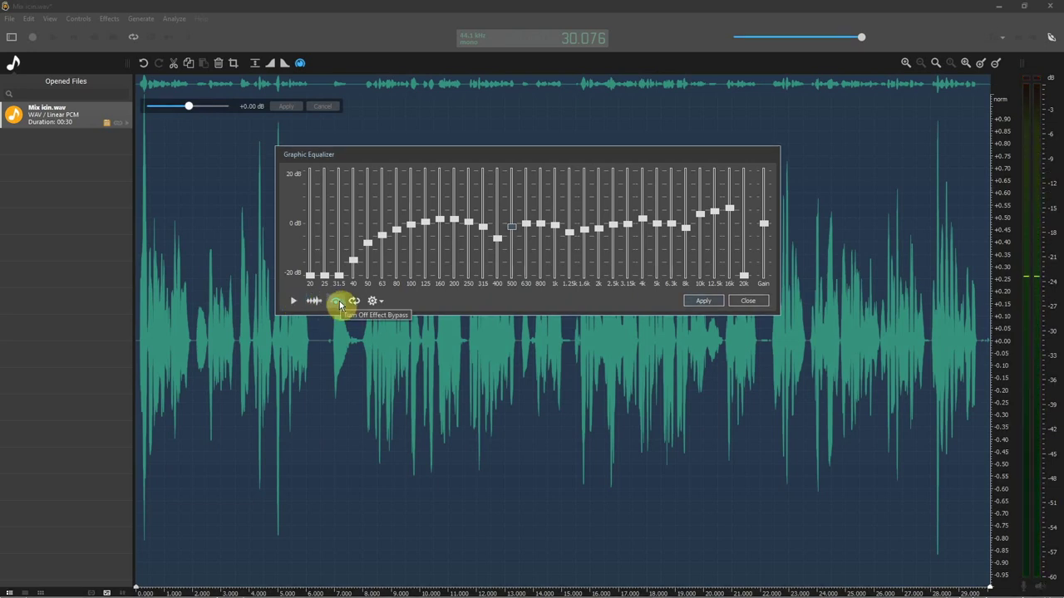
click(292, 303)
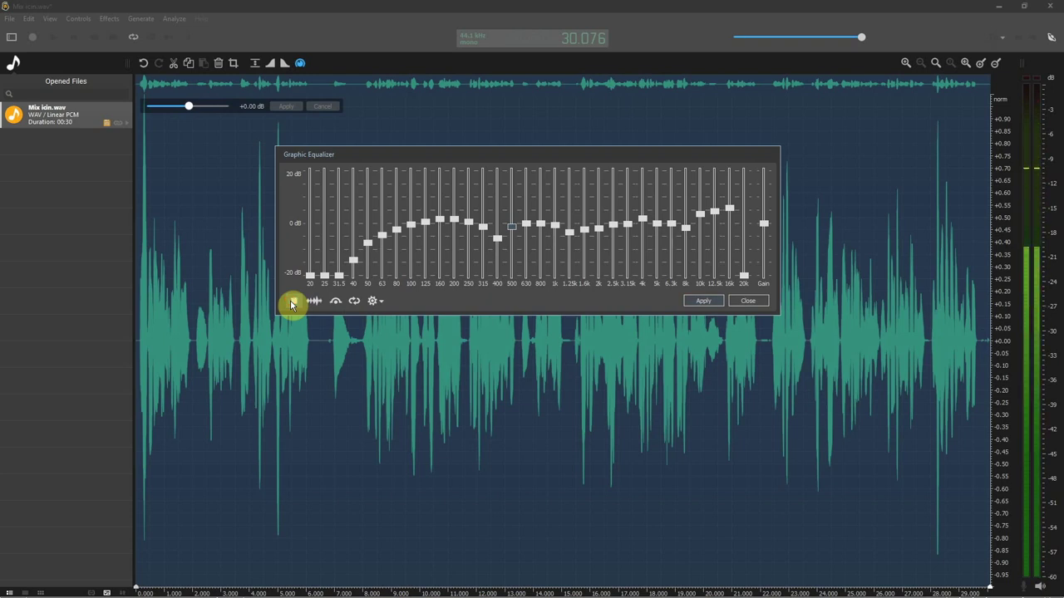
click(703, 304)
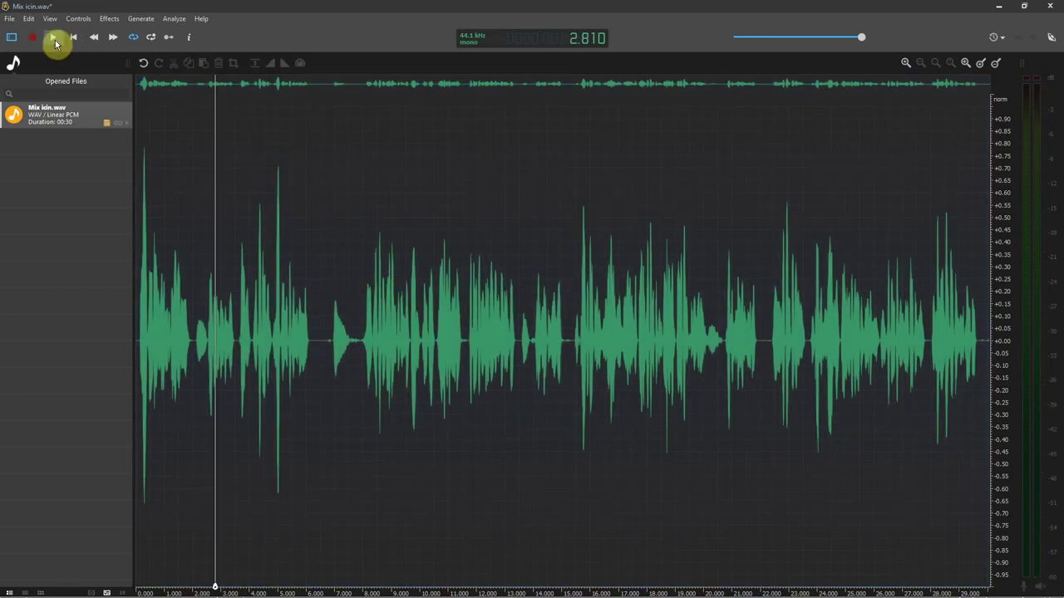
Step: Apply the Limiter to the whole recording with a 0.0 dB threshold, 1.00 ms attack, 100.0 ms release and 0.0 dB gain
click(73, 37)
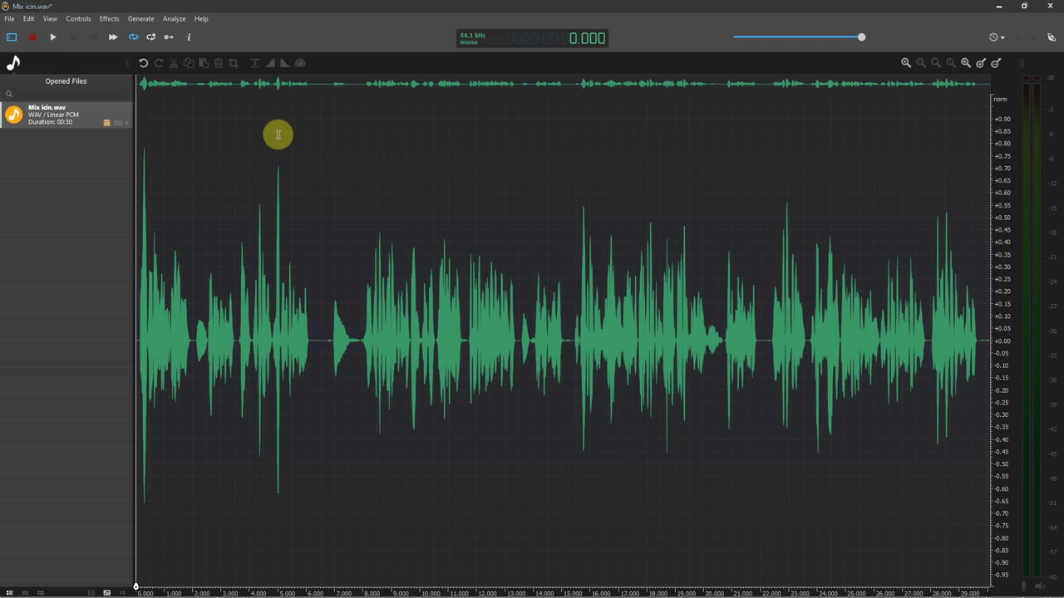
click(109, 19)
mouse_move(180, 179)
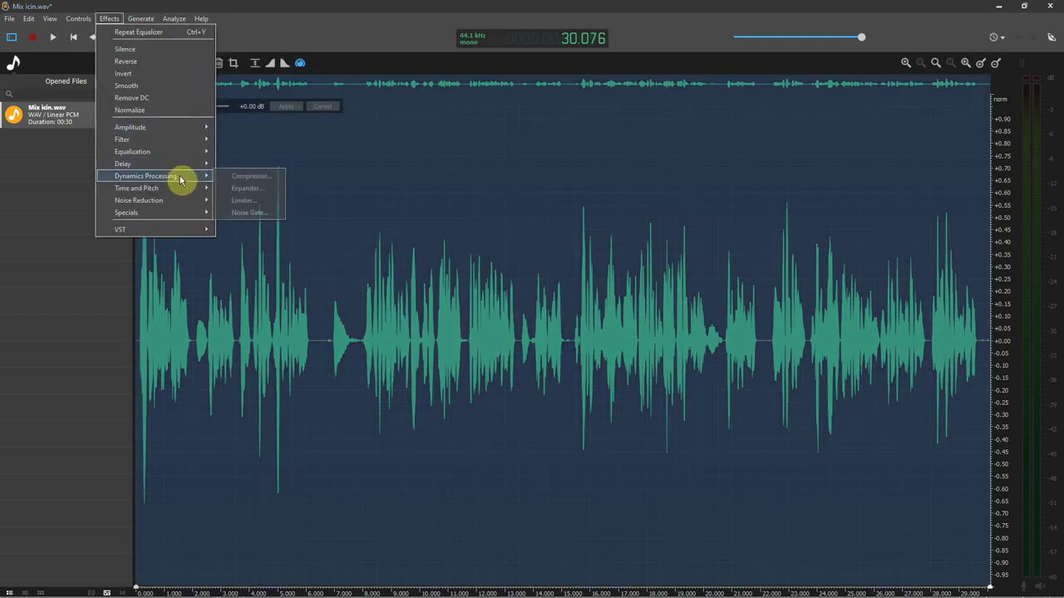
click(253, 200)
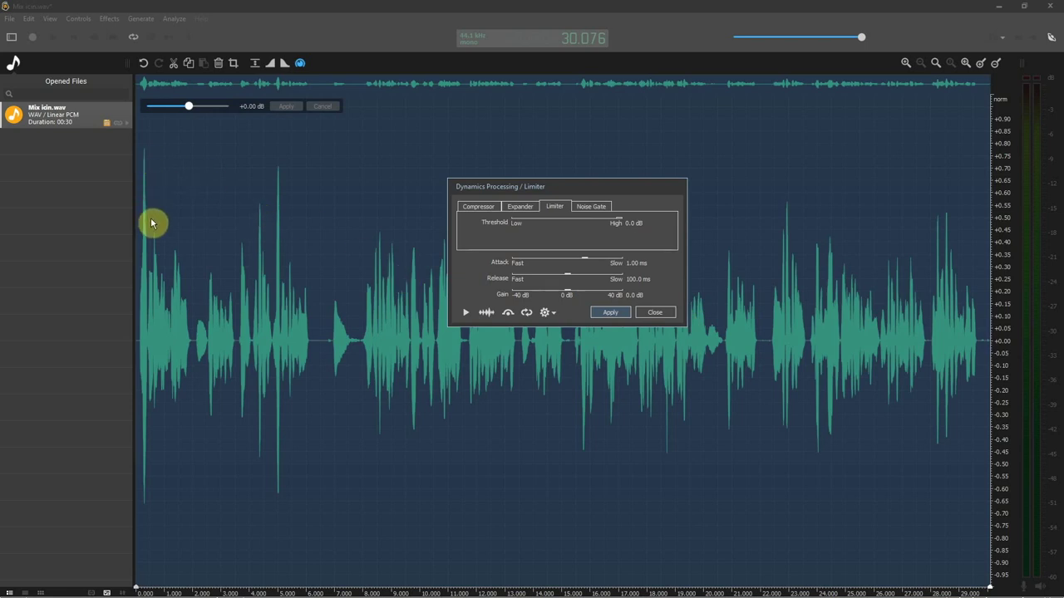
click(615, 312)
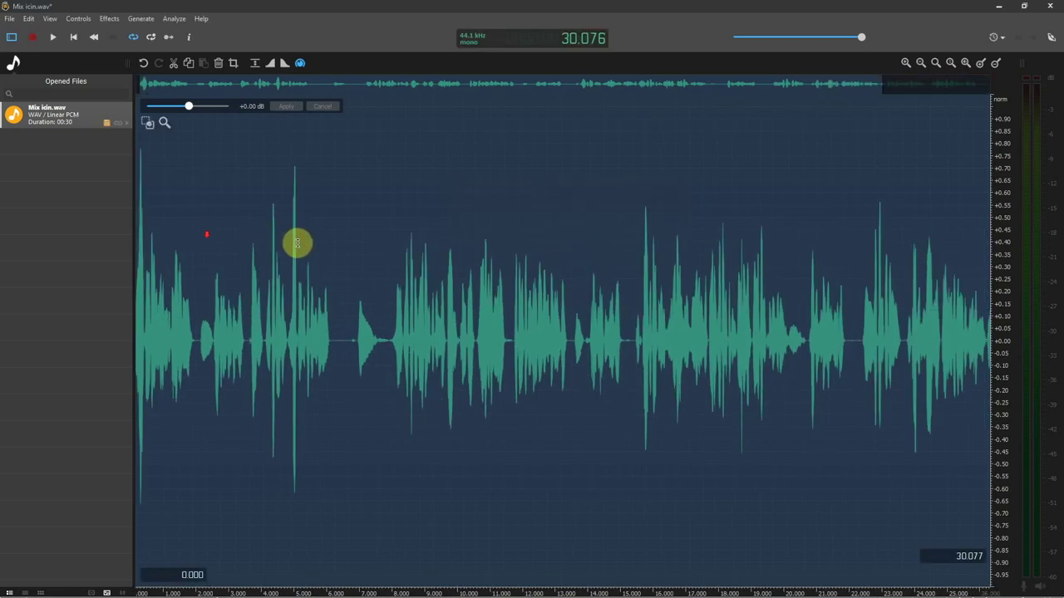
Step: Inspect the tall waveform peak near 5 seconds and play the processed recording from the start
click(297, 243)
scroll(318, 243, up, 10)
scroll(229, 247, down, 8)
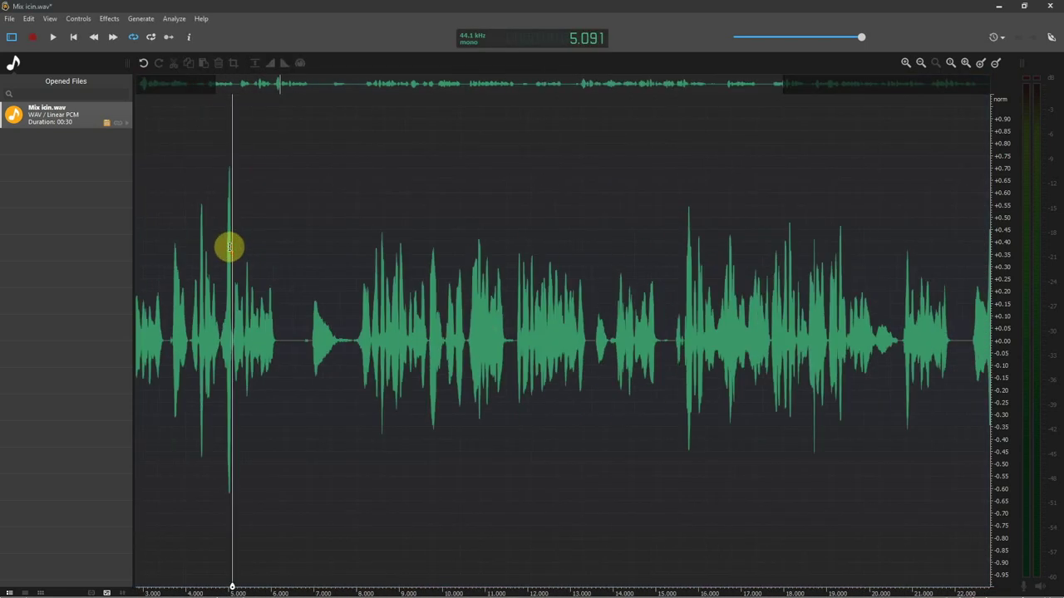
scroll(229, 247, down, 2)
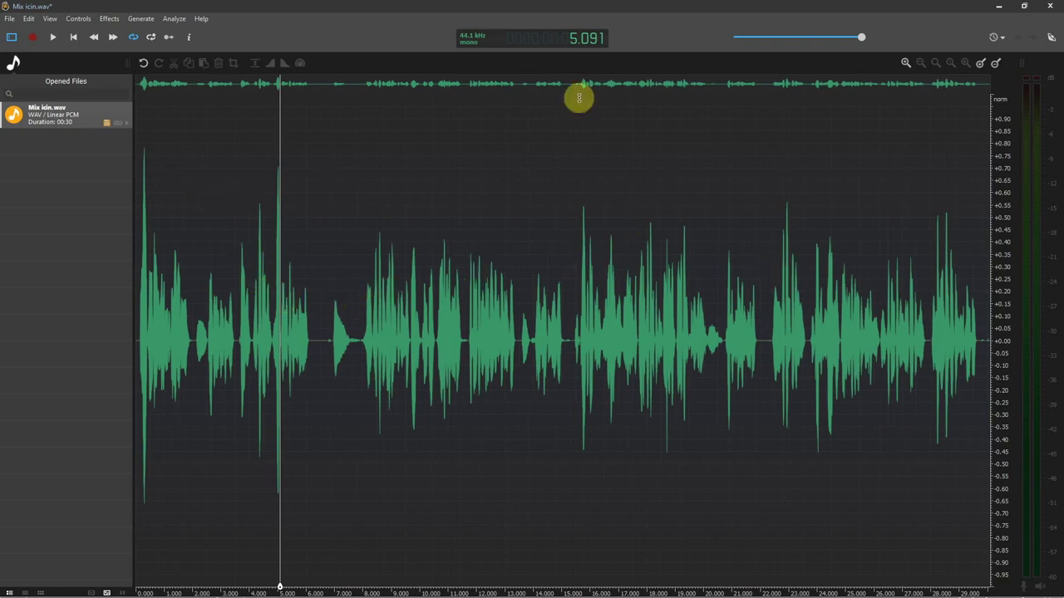
click(73, 37)
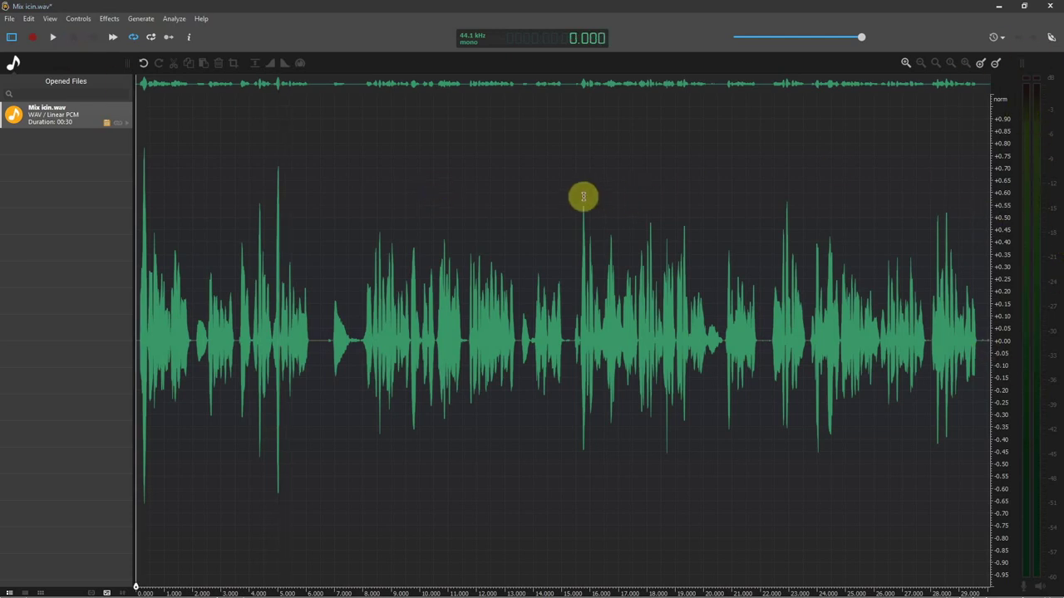
key(space)
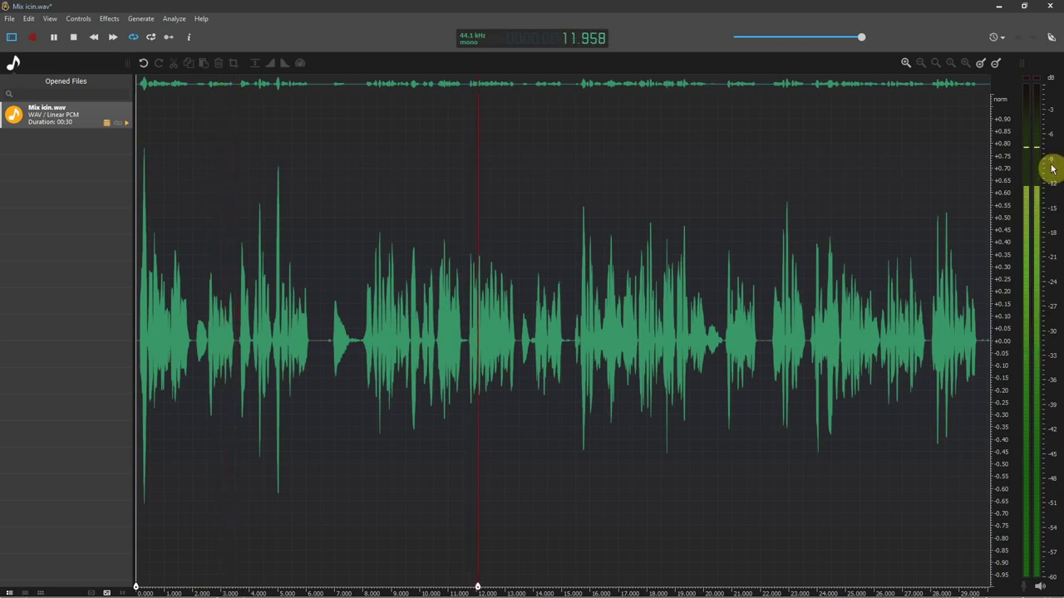
Step: Select the whole recording, open the Limiter and set its threshold to -11.4 dB
key(space)
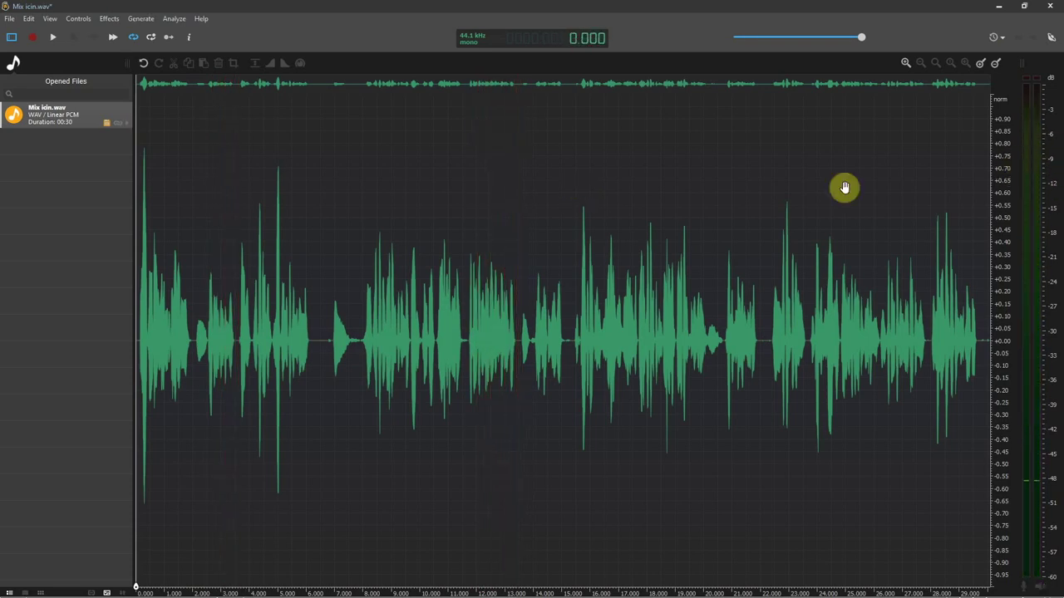
click(535, 284)
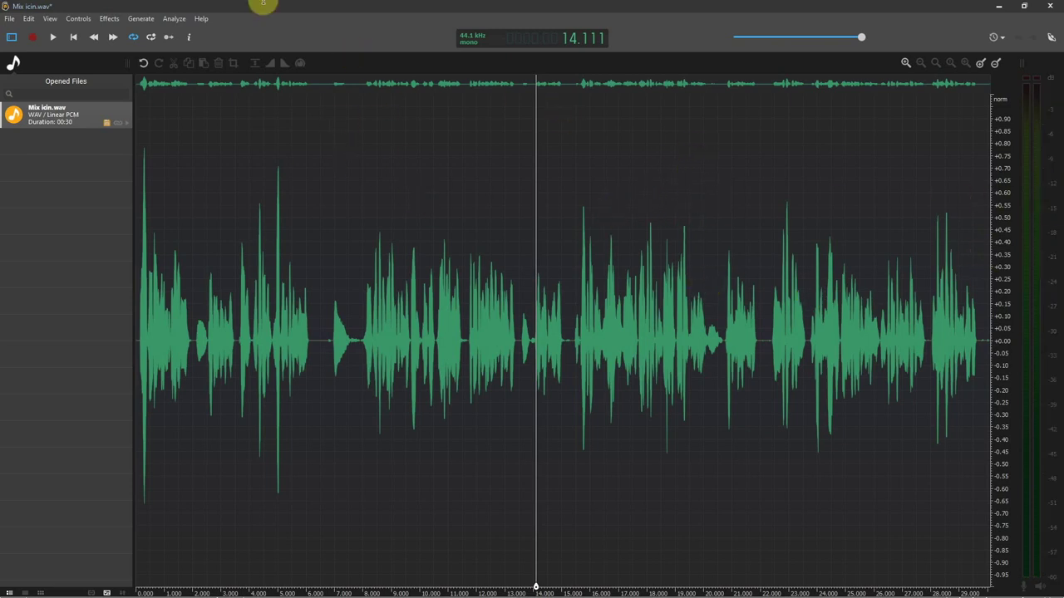
key(ctrl+a)
click(109, 18)
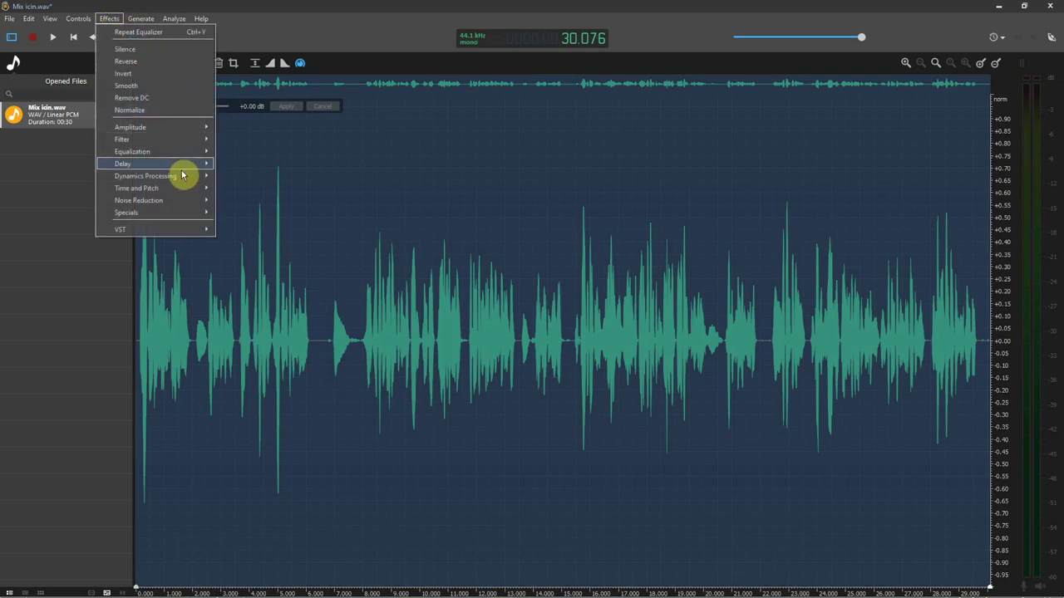
mouse_move(183, 175)
click(276, 202)
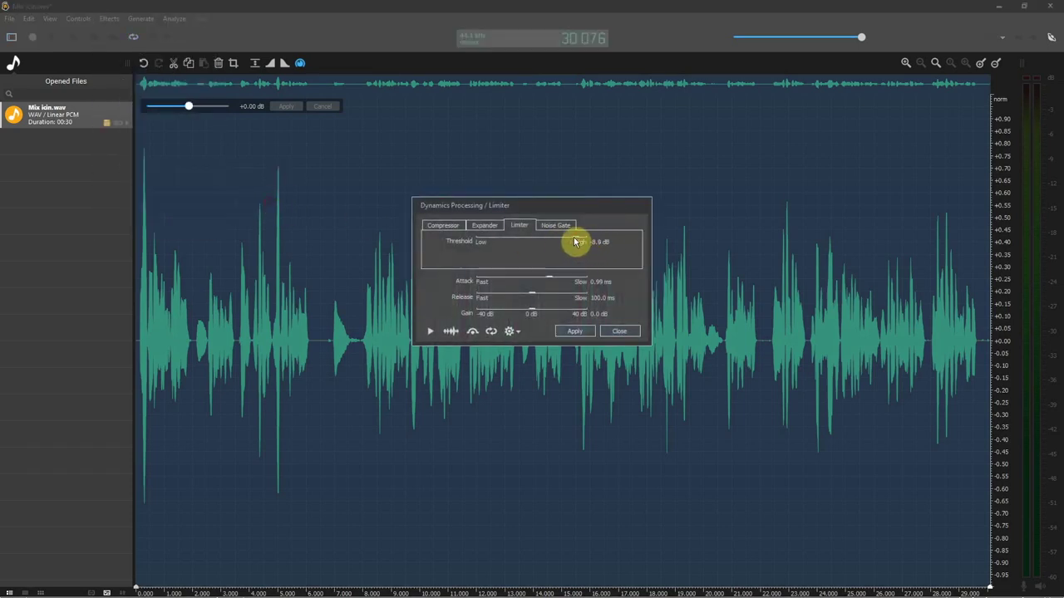
drag(572, 242, 573, 242)
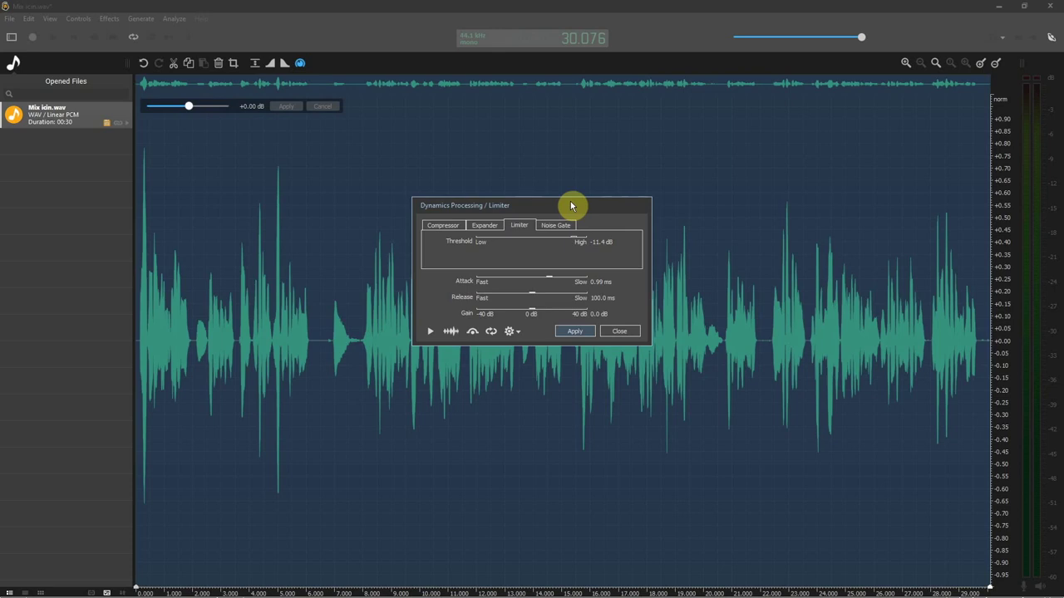
drag(571, 205, 591, 195)
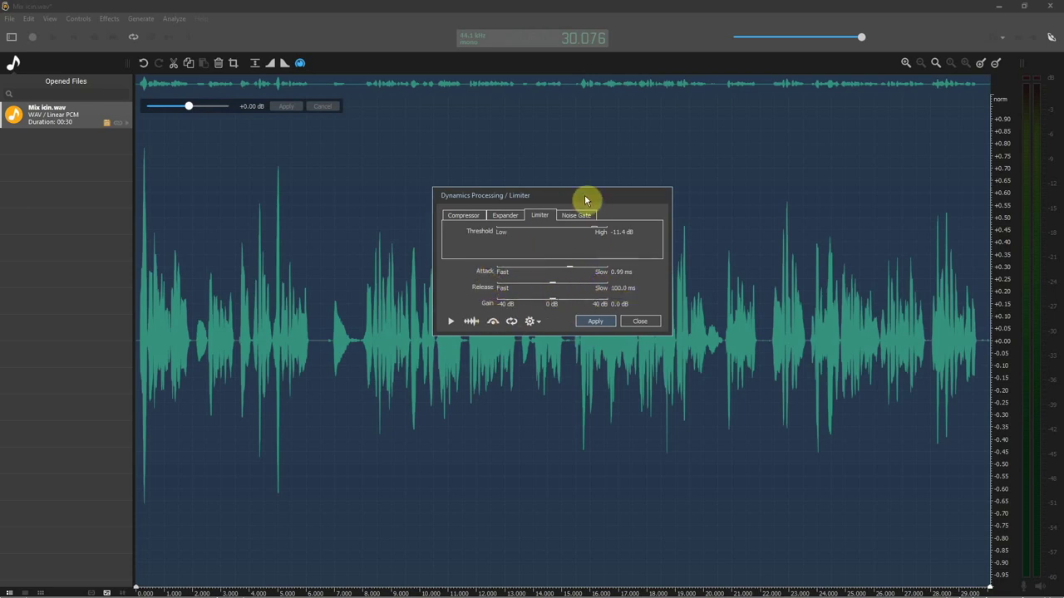
drag(582, 200, 598, 191)
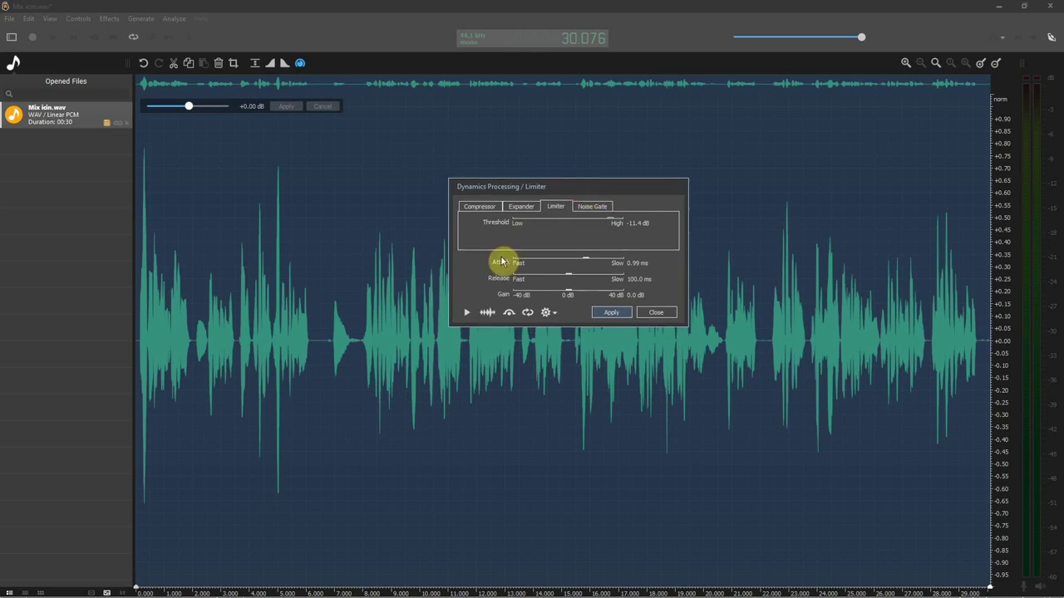
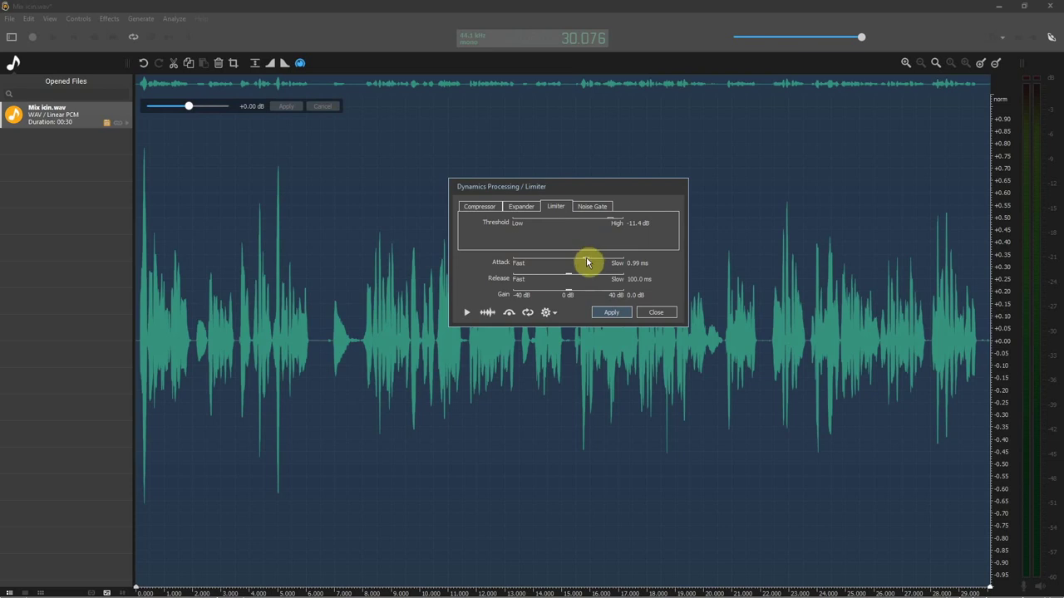
Step: Try the Limiter with a faster attack on the whole recording and play the limited result
drag(585, 263, 571, 265)
click(610, 312)
key(space)
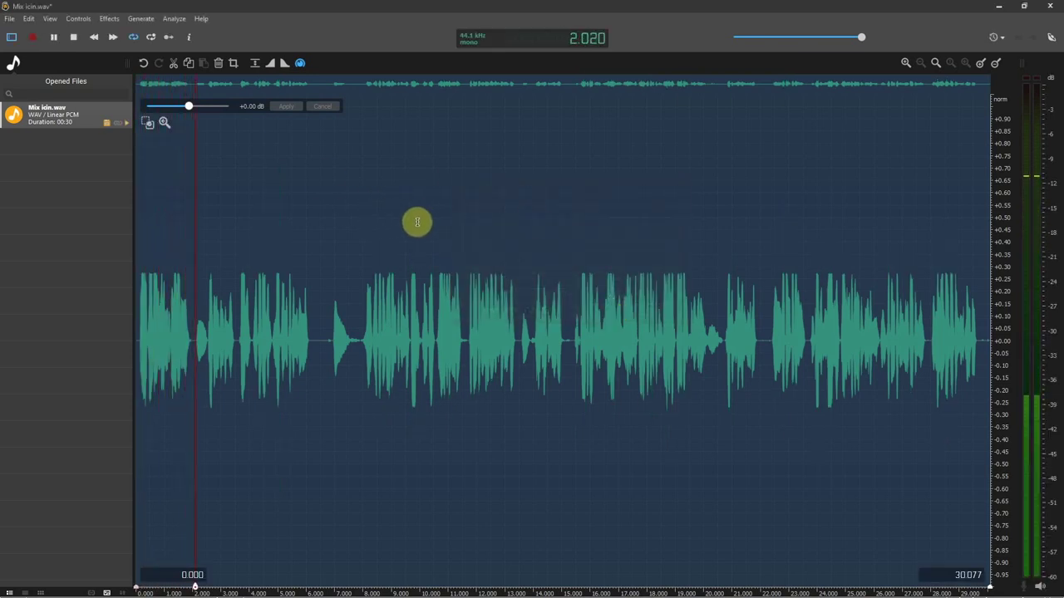
key(space)
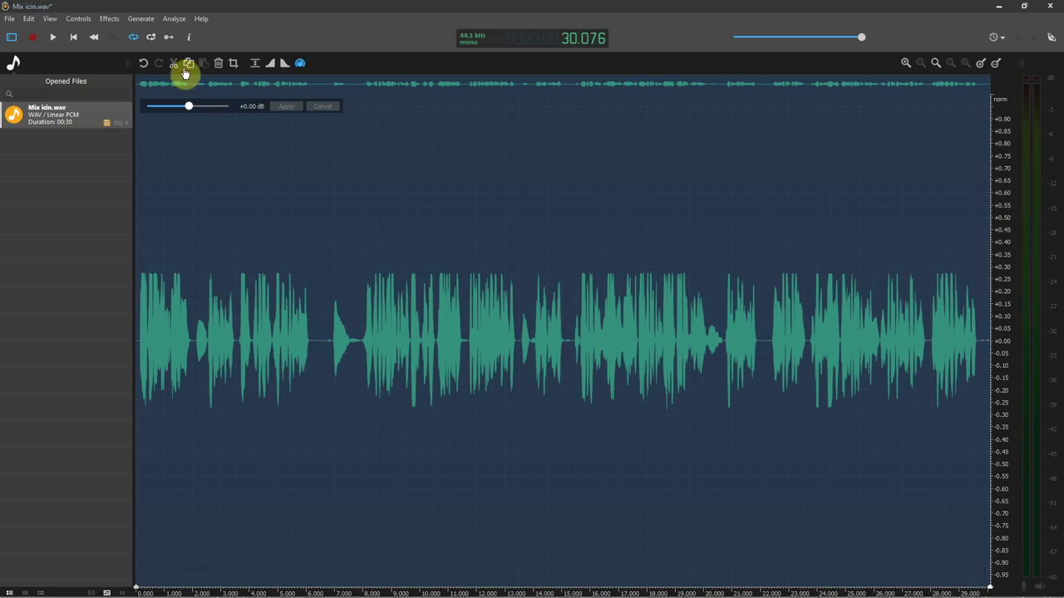
Step: Try the Limiter with a -11.4 dB threshold and 0.29 ms attack on the recording, and undo it
click(109, 18)
mouse_move(166, 176)
click(255, 201)
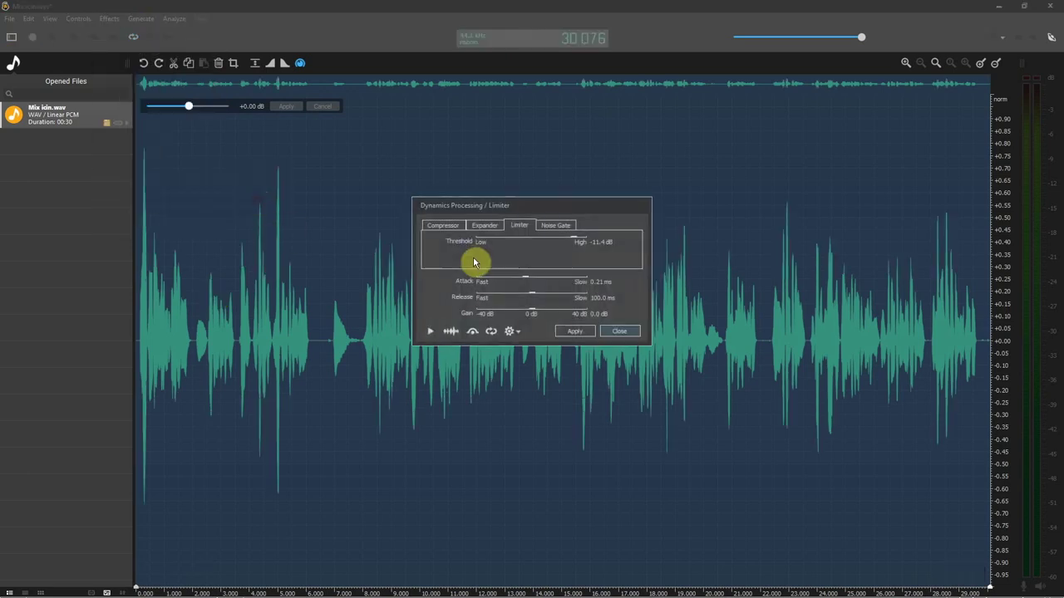
drag(529, 279, 531, 277)
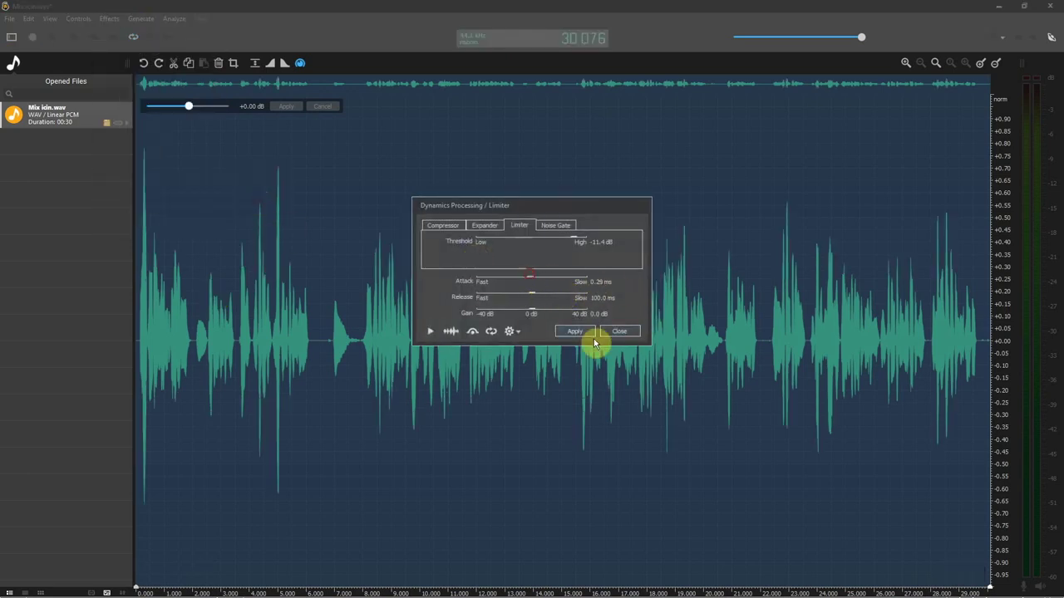
click(579, 332)
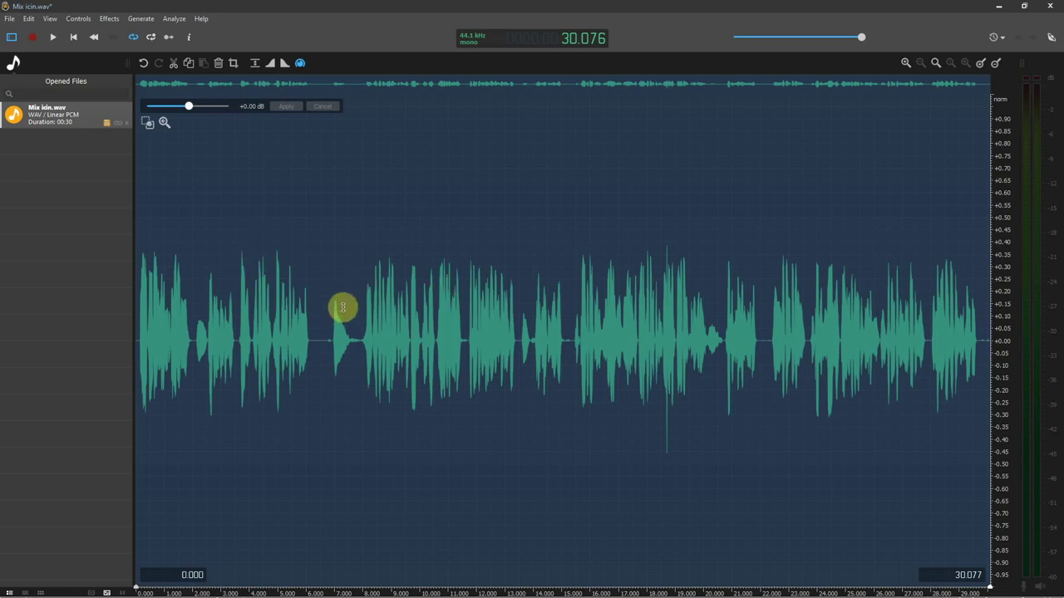
key(ctrl+z)
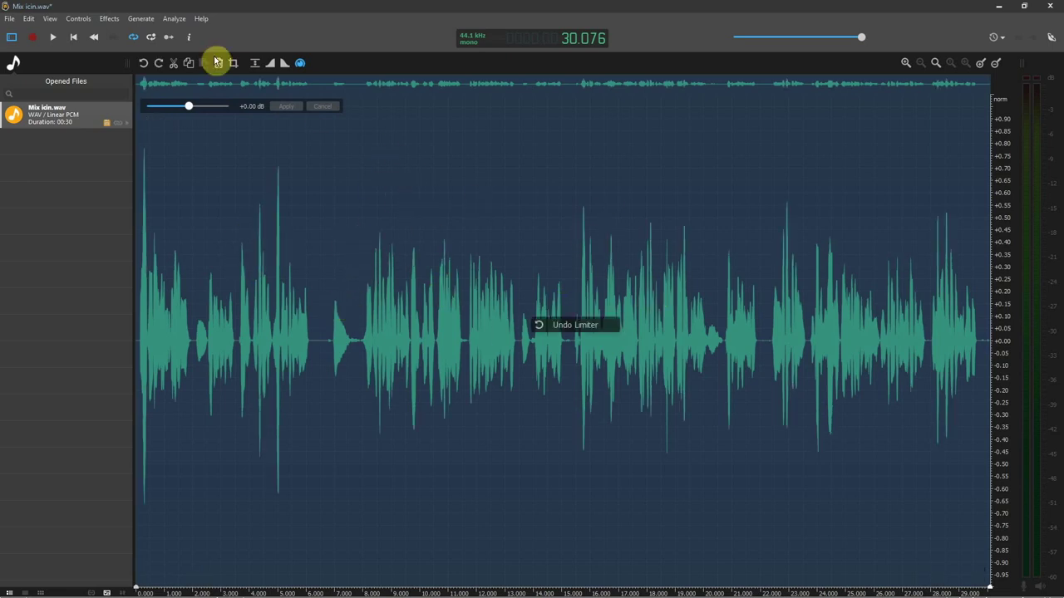
Step: Apply the Limiter to the whole recording with a -11.4 dB threshold, 0.02 ms attack, 96.4 ms release and 0.0 dB gain
click(109, 19)
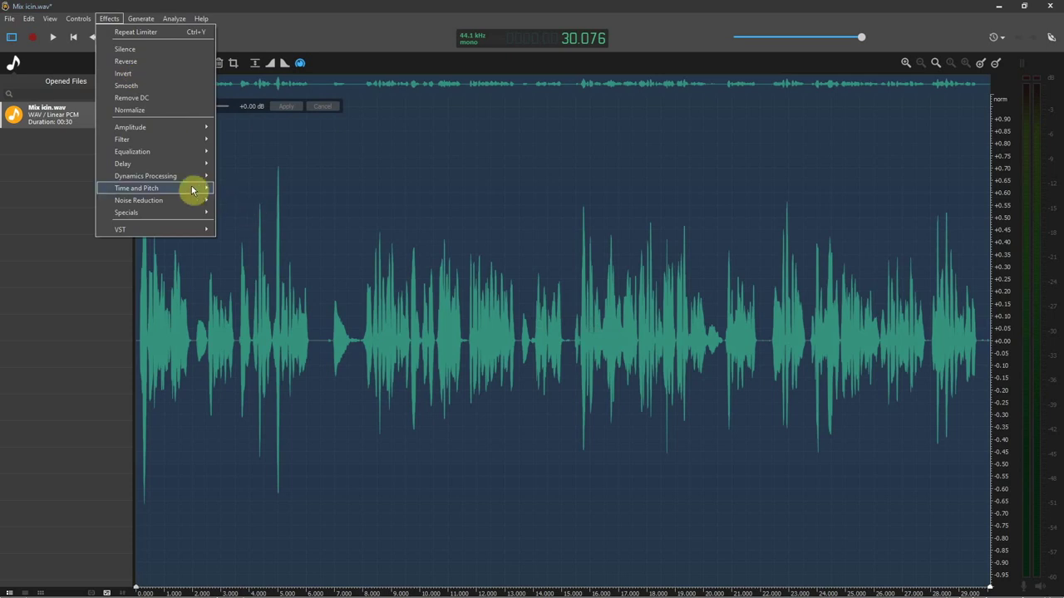
mouse_move(181, 176)
click(238, 200)
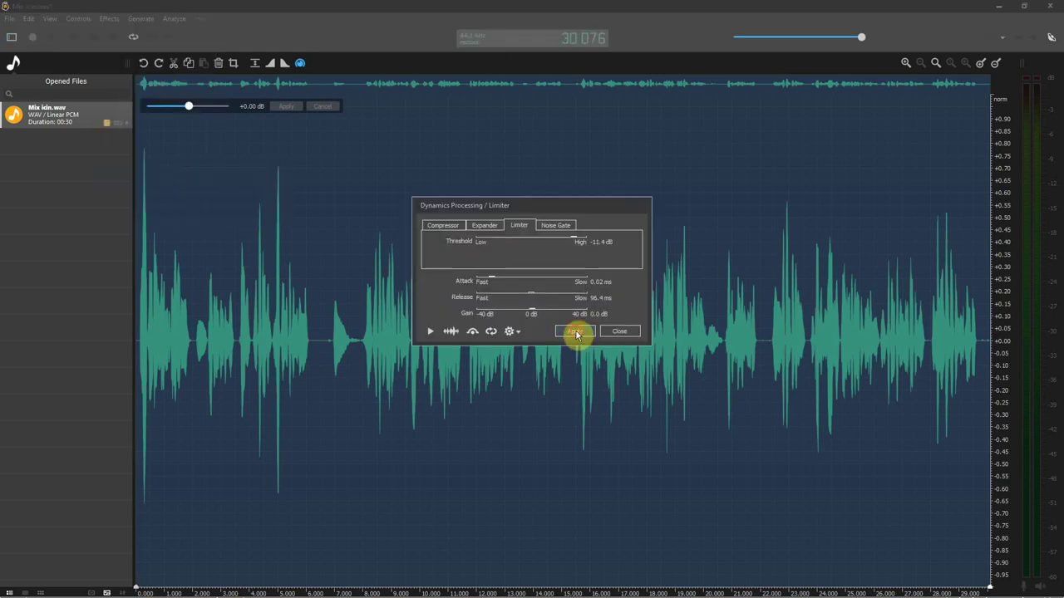
click(576, 331)
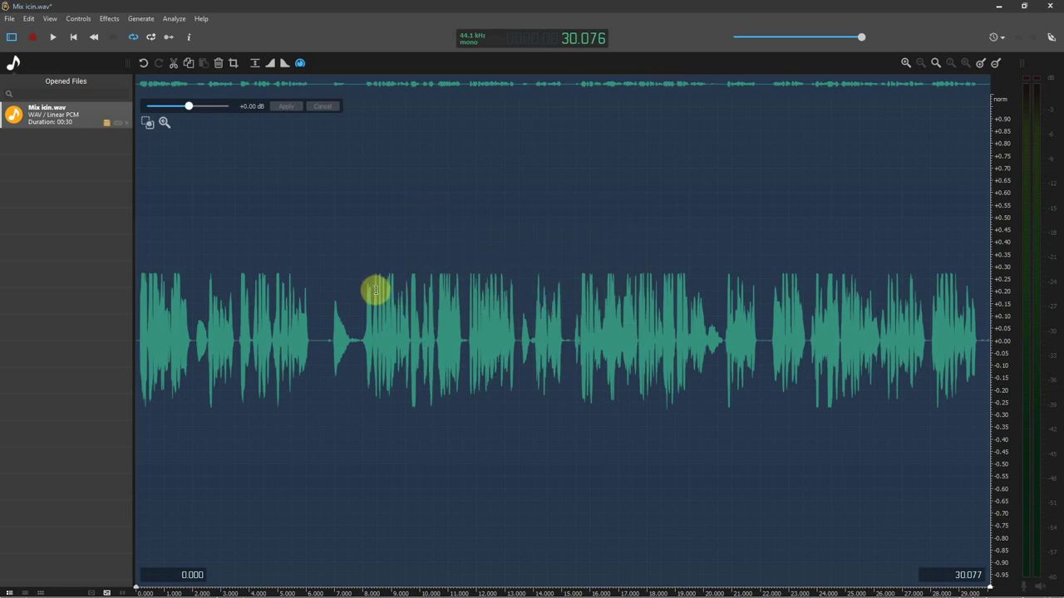
click(359, 291)
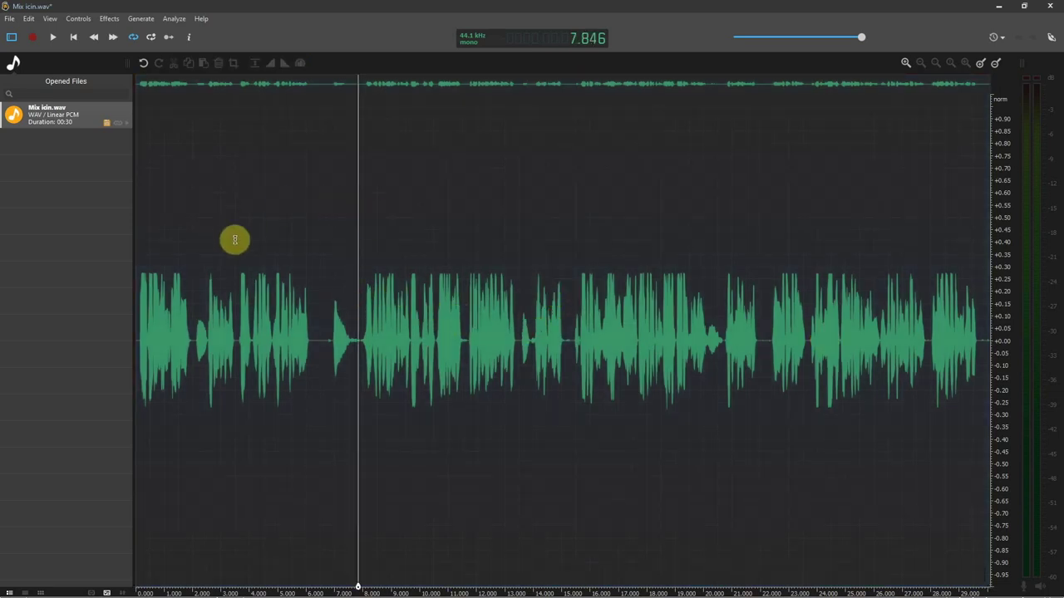
Step: Normalize the whole limited recording and return the playback position to the start
key(ctrl+a)
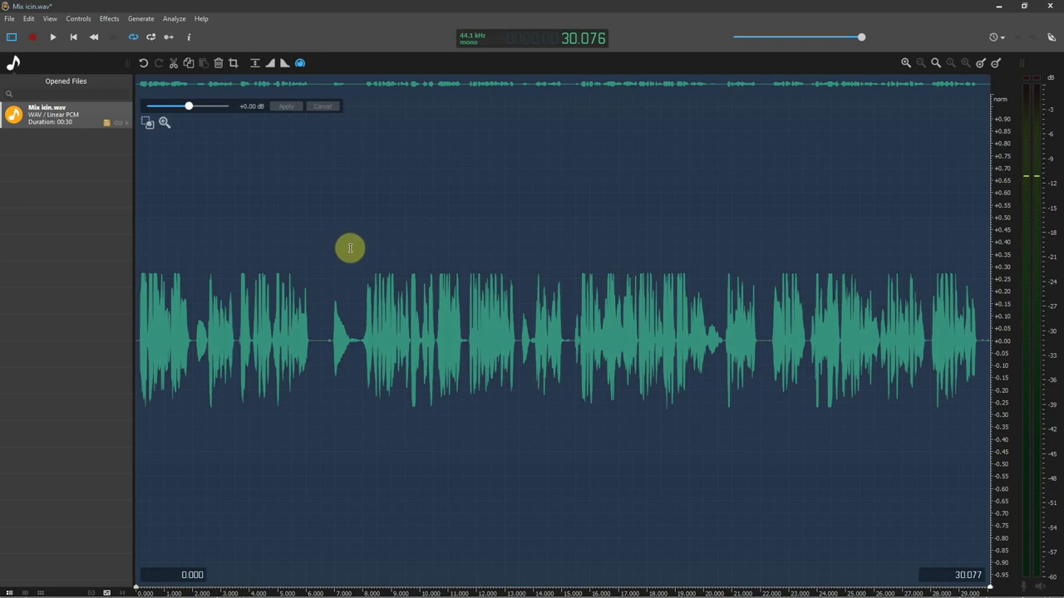
click(256, 65)
click(212, 221)
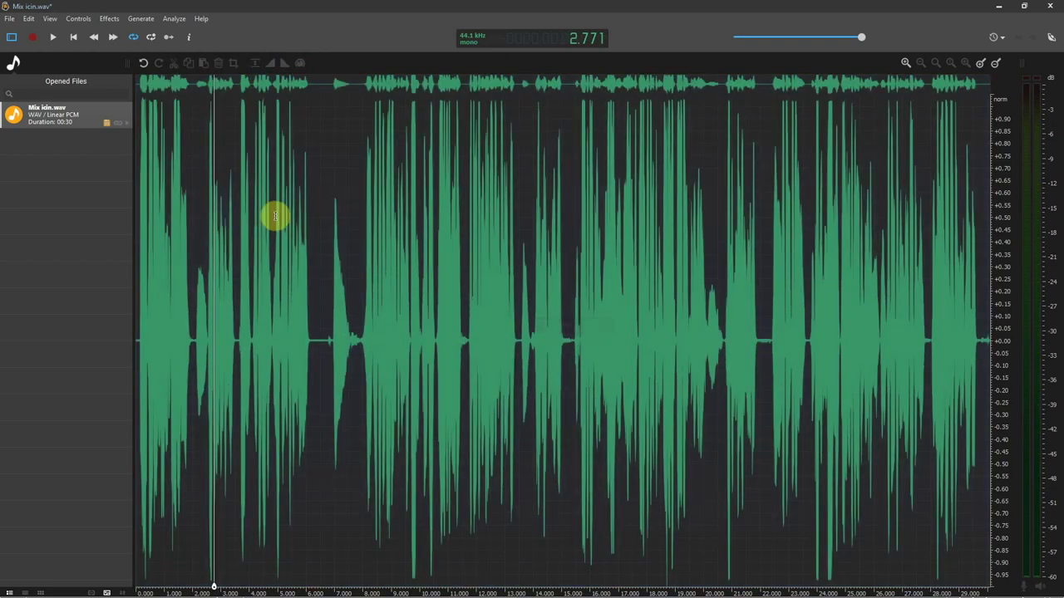
click(190, 193)
click(73, 36)
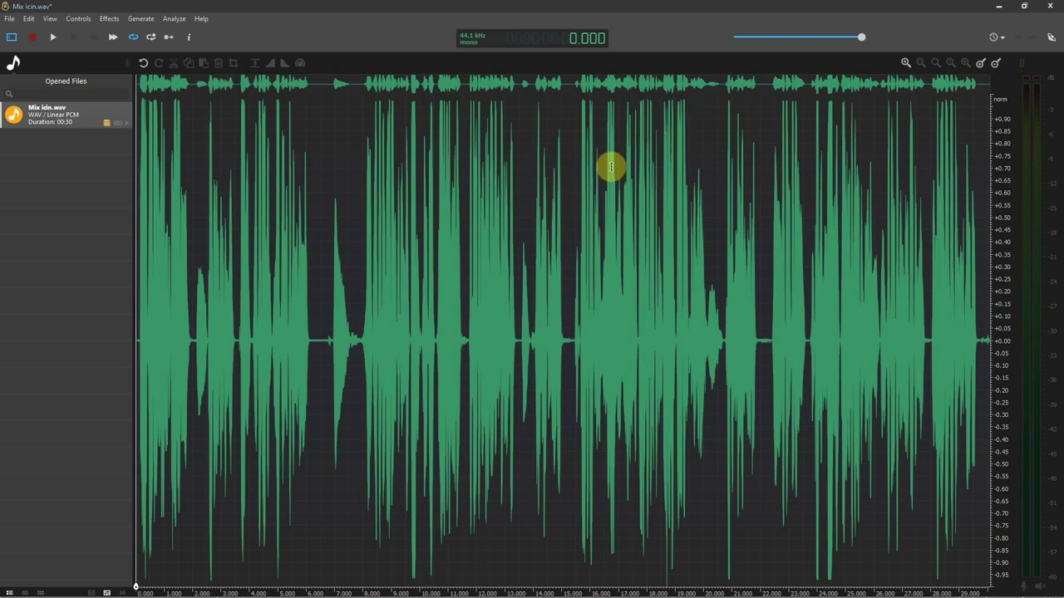
Step: Lower the gain of the whole recording by about 1 dB
key(ctrl+a)
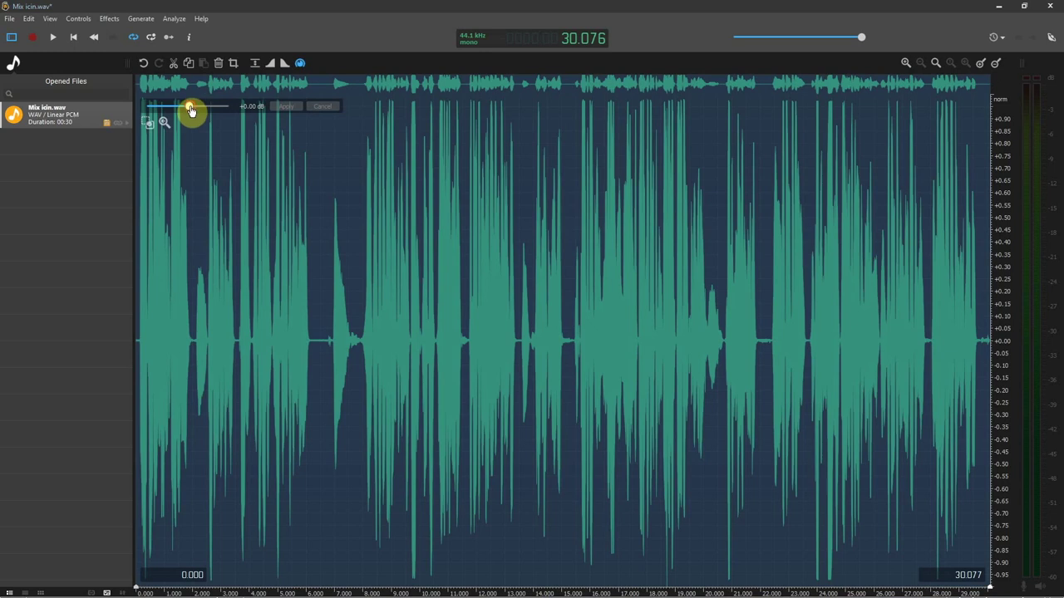
drag(191, 111, 186, 113)
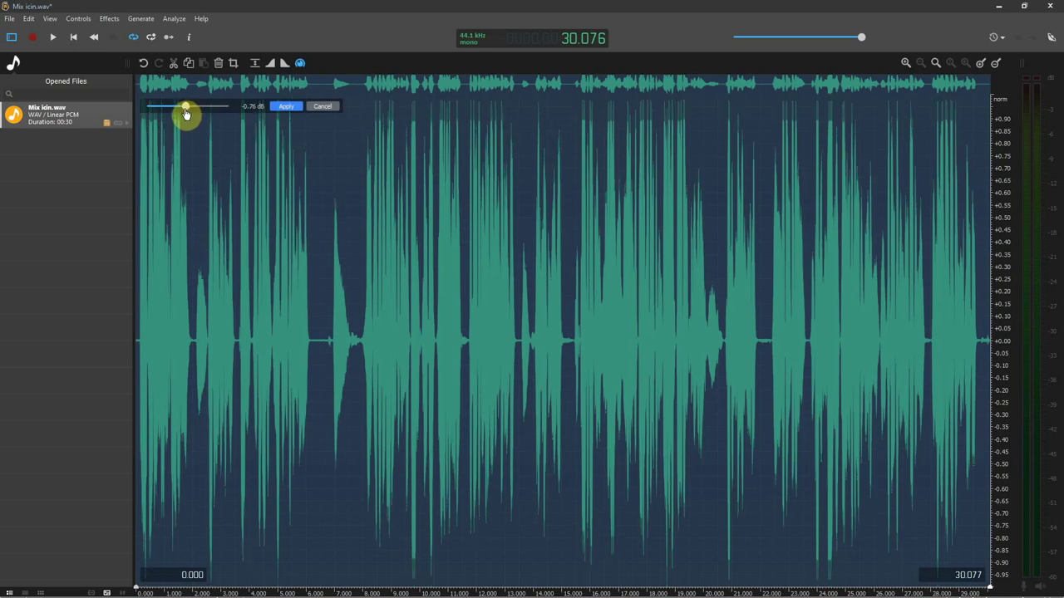
click(288, 111)
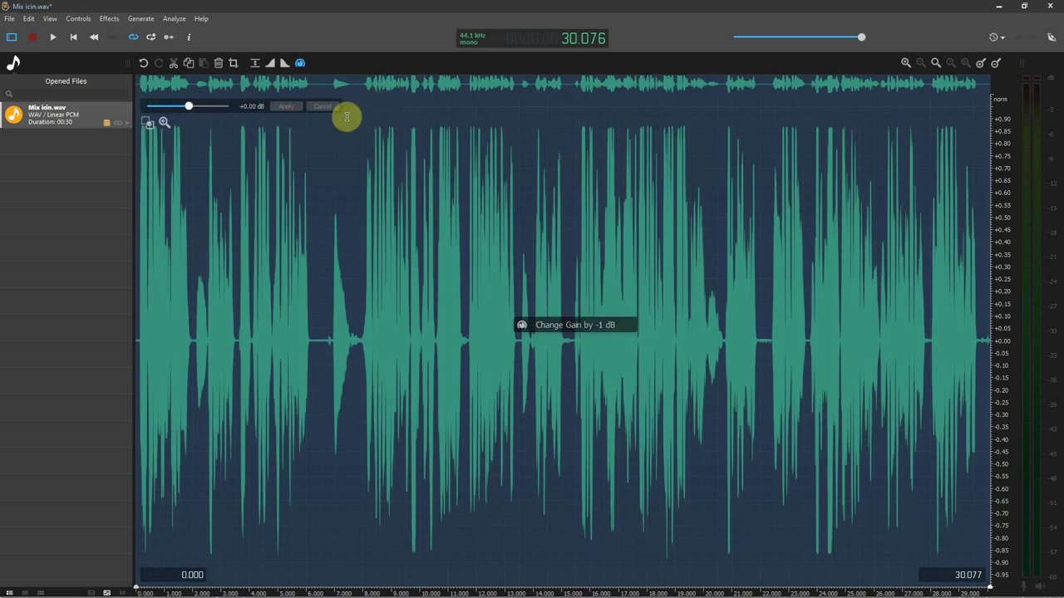
Step: Play the processed recording from the start to check its level, and stop it
click(378, 122)
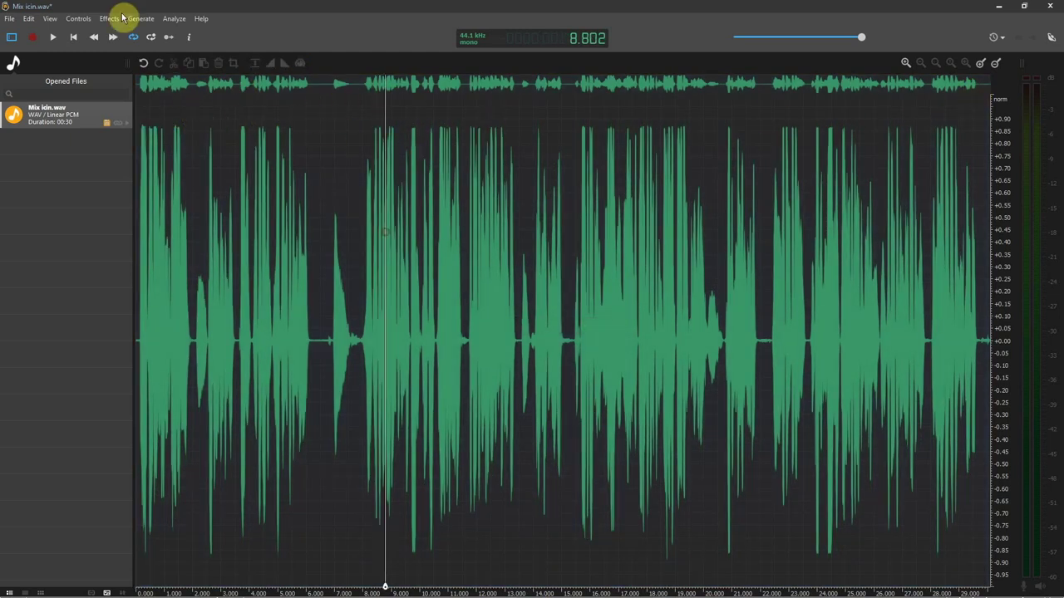
click(74, 38)
key(space)
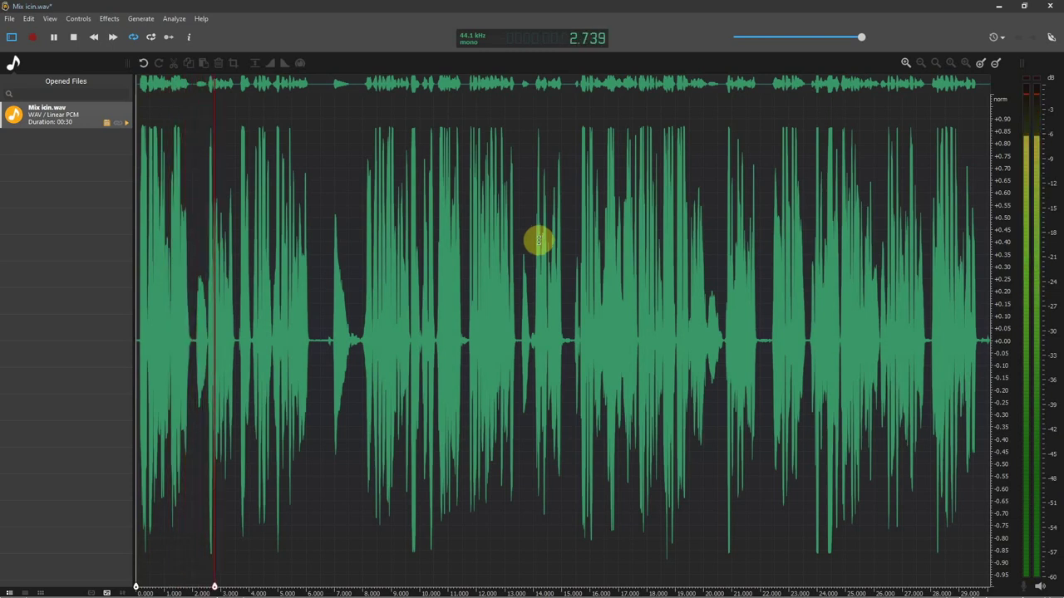
key(space)
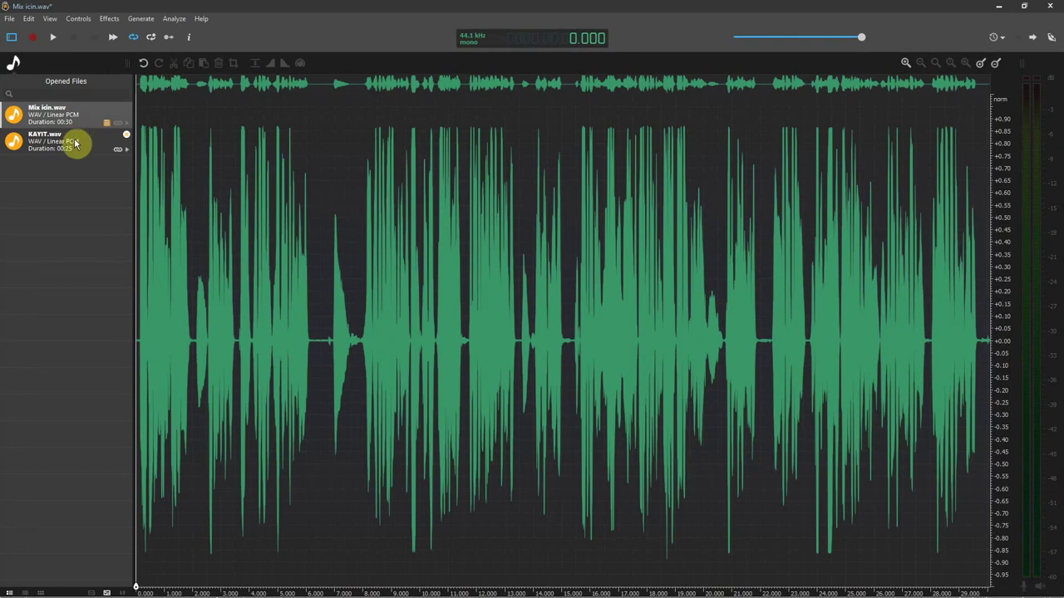
Step: Compare by ear the original KAYIT.wav with the processed Mix icin.wav, playing the opening seconds of each
click(75, 143)
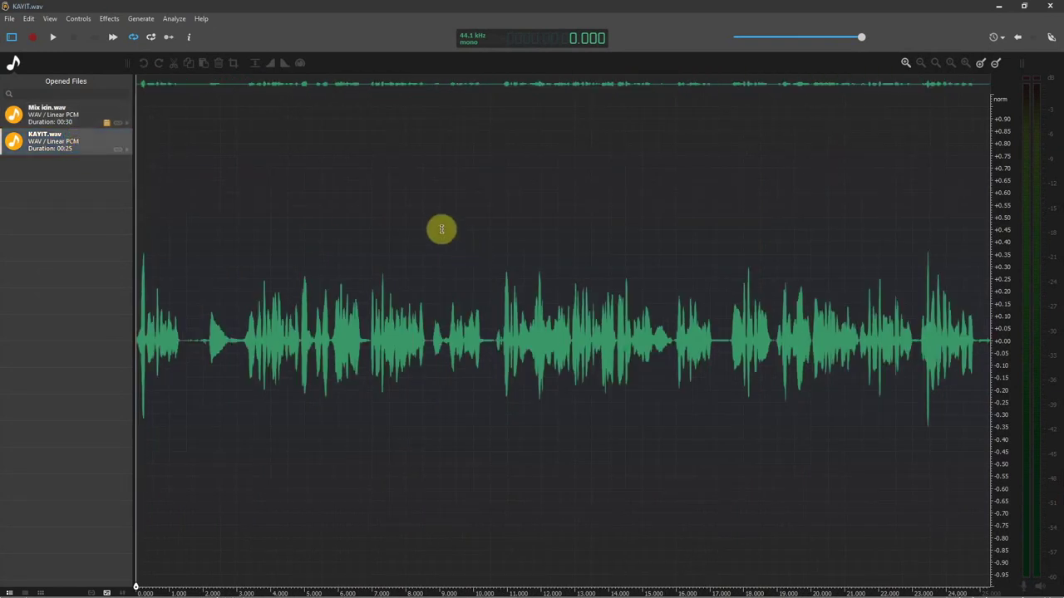
key(space)
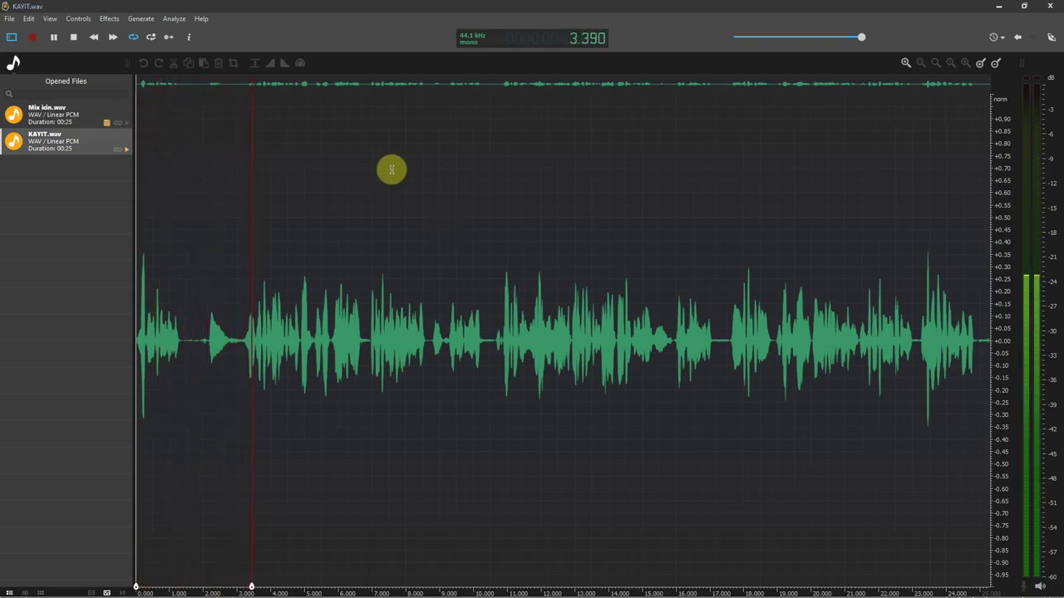
click(50, 113)
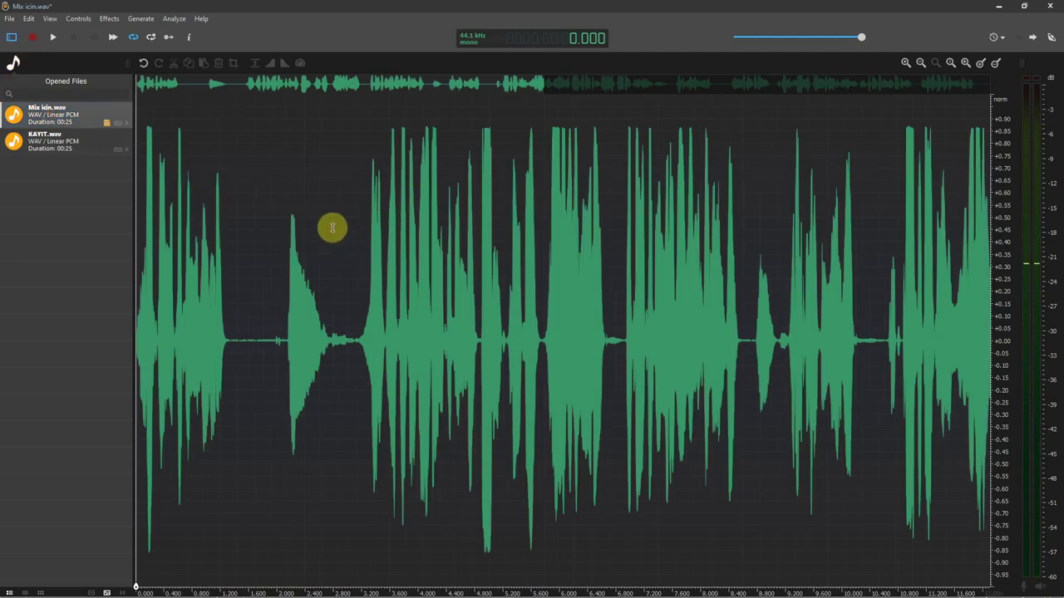
key(space)
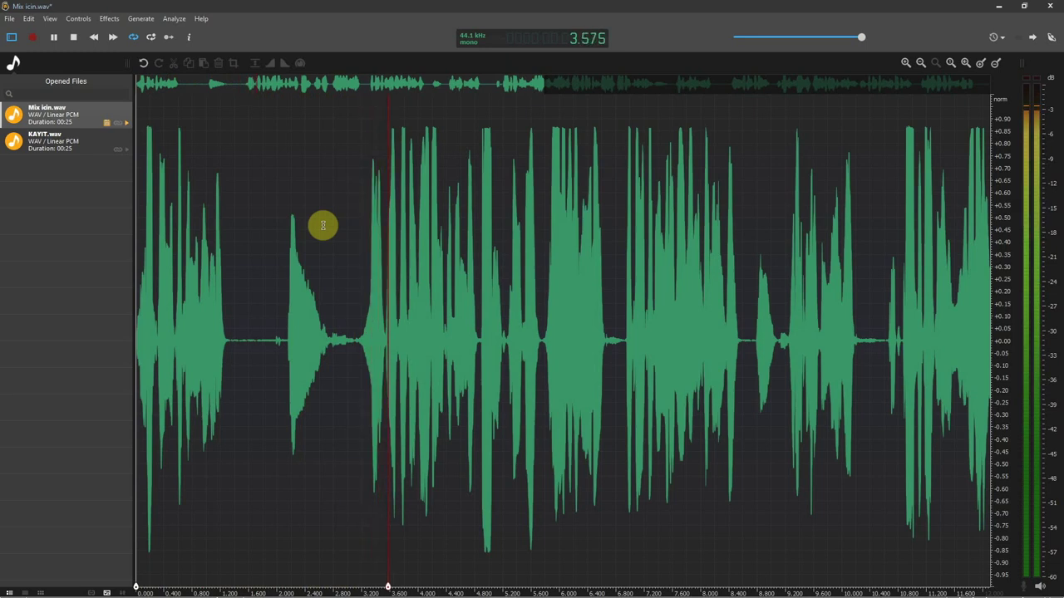
key(space)
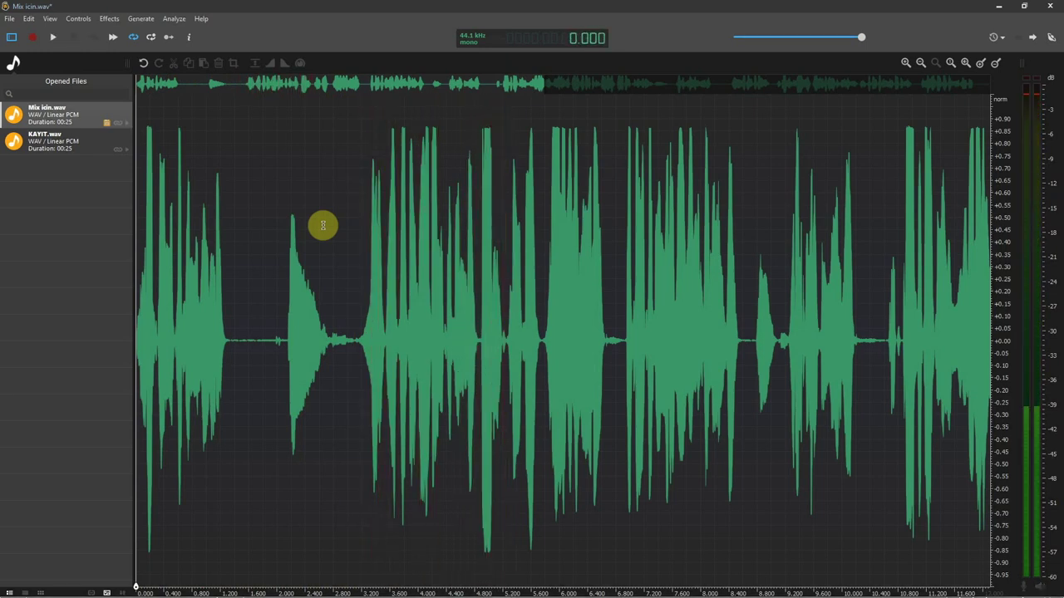
Step: Close KAYIT.wav and open the audio export settings for Mix icin.wav
click(125, 133)
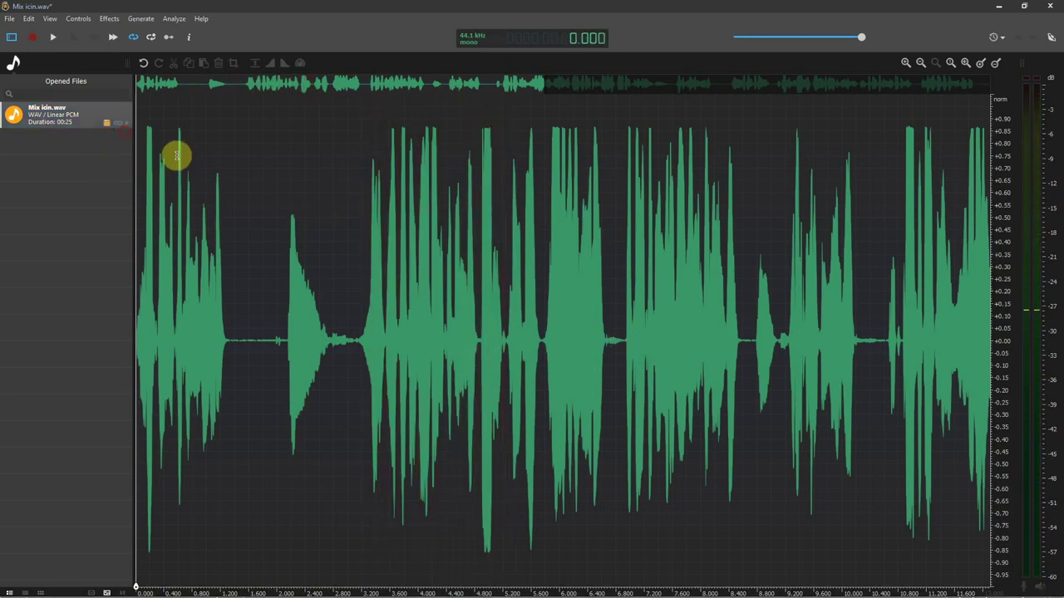
click(7, 19)
click(65, 225)
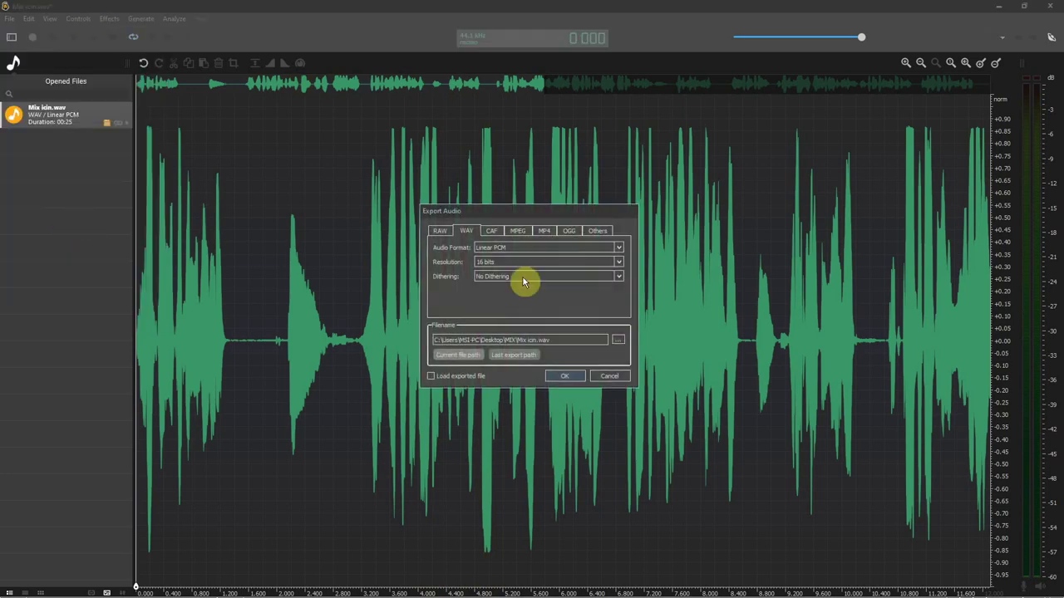